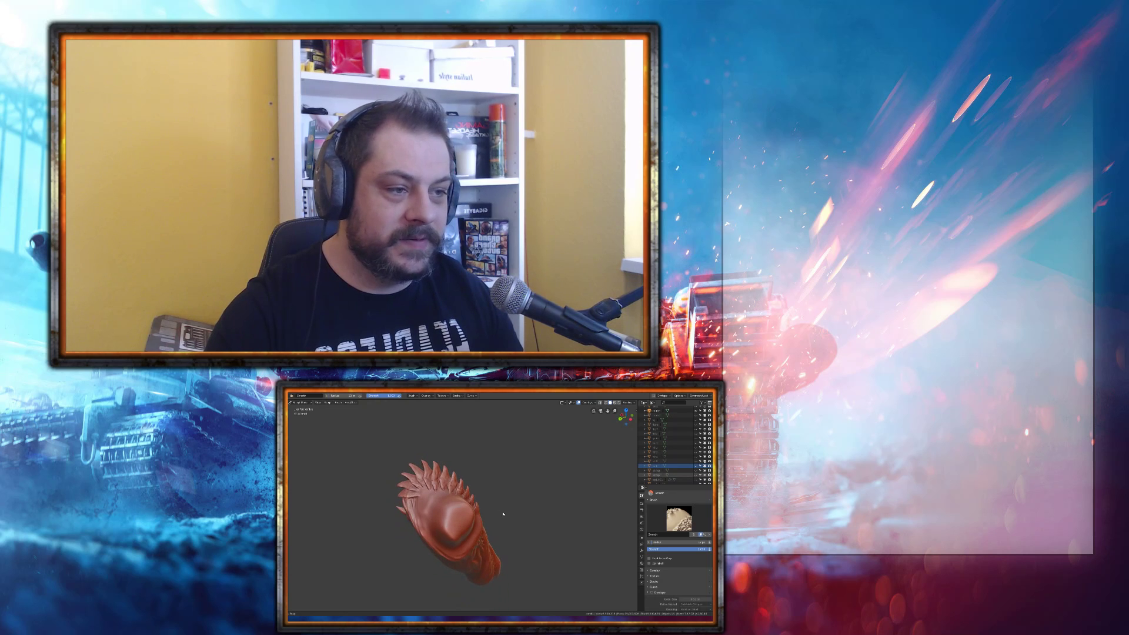
Step: Orbit around the crested leg, then toggle the Blender window to fullscreen
middle_click_drag(484, 536, 573, 518)
middle_click_drag(416, 529, 425, 541)
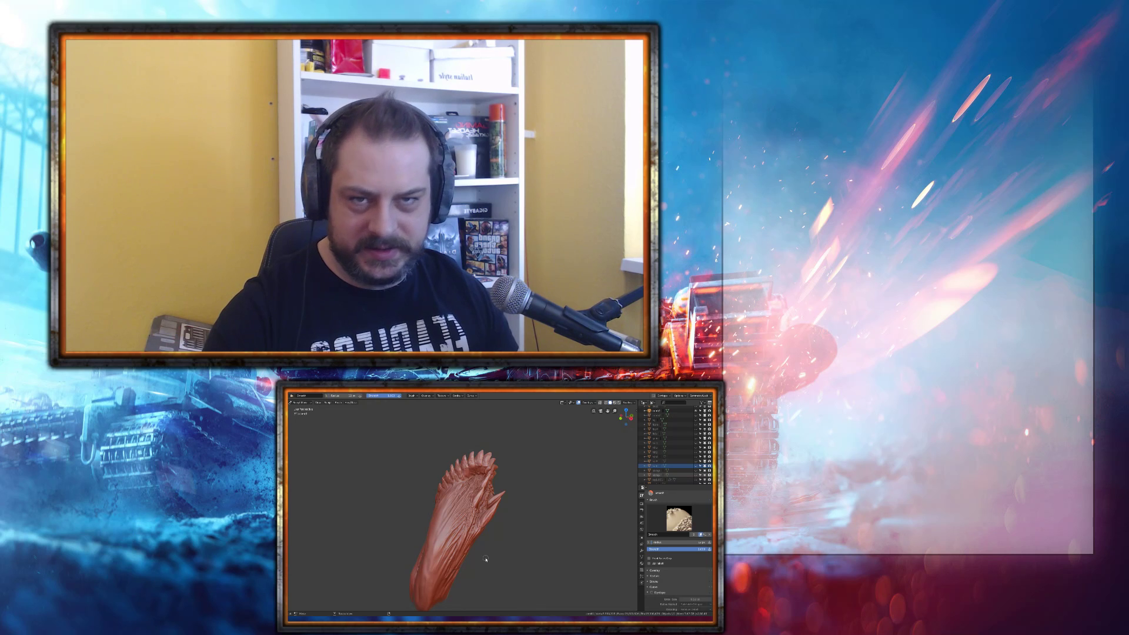
mouse_move(486, 558)
middle_mouse_down()
mouse_move(434, 553)
mouse_move(512, 513)
mouse_move(489, 500)
mouse_move(524, 517)
mouse_move(529, 535)
mouse_move(477, 554)
middle_mouse_up()
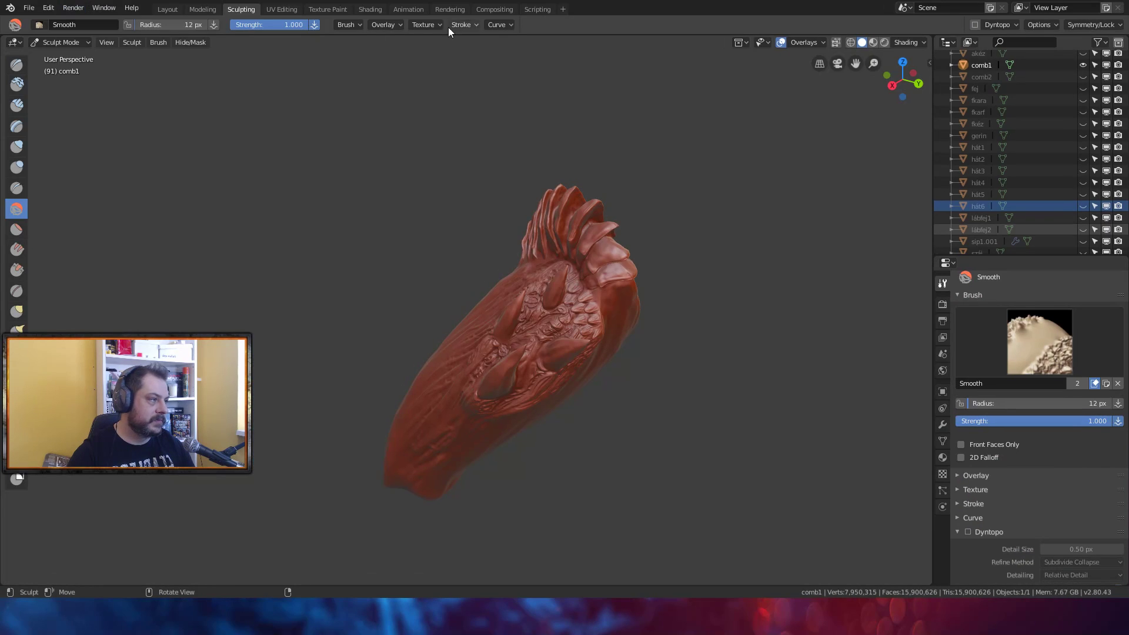
left_click(104, 7)
left_click(126, 48)
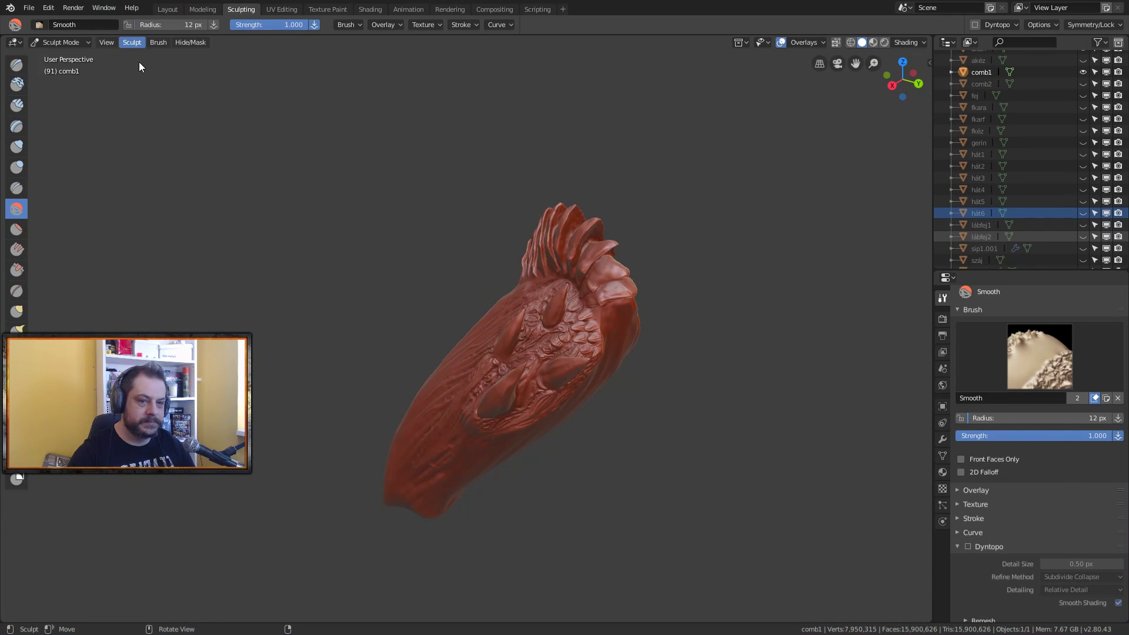
Step: Zoom and orbit to inspect the spikes, the horned end and the folds
scroll(626, 497, "up", 7)
mouse_move(597, 491)
middle_mouse_down()
mouse_move(562, 474)
mouse_move(668, 453)
mouse_move(659, 438)
middle_mouse_up()
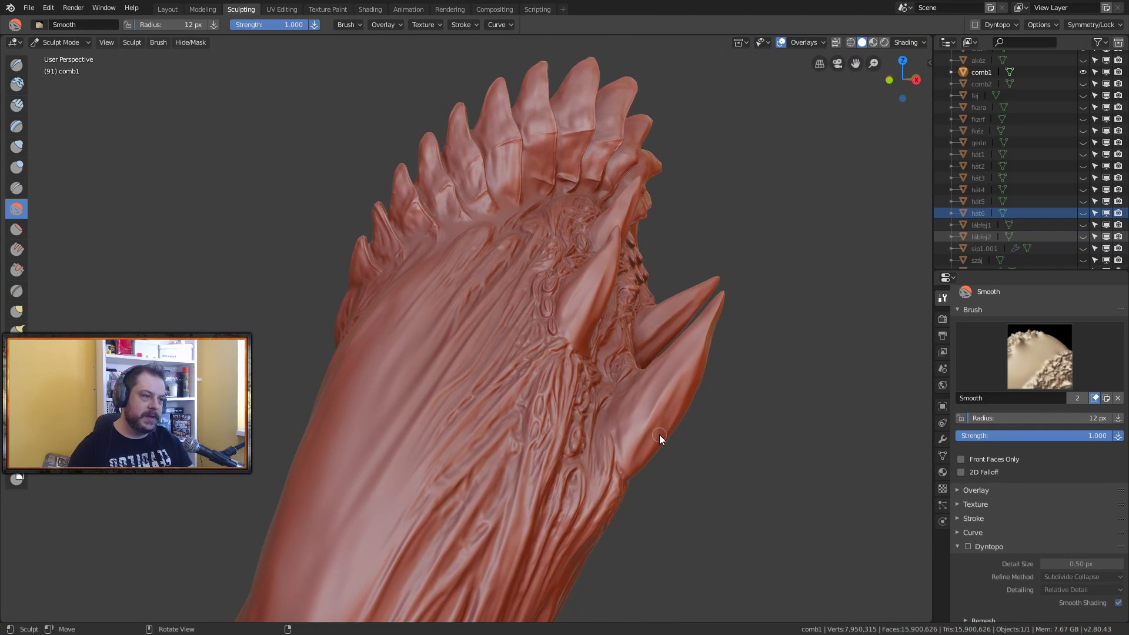
mouse_move(534, 255)
middle_mouse_down()
mouse_move(518, 266)
mouse_move(538, 252)
middle_mouse_up()
mouse_move(535, 318)
middle_mouse_down()
mouse_move(531, 330)
mouse_move(550, 317)
mouse_move(341, 383)
mouse_move(175, 297)
mouse_move(183, 458)
mouse_move(584, 551)
mouse_move(526, 341)
mouse_move(340, 305)
mouse_move(416, 310)
mouse_move(451, 272)
mouse_move(436, 232)
mouse_move(523, 472)
middle_mouse_up()
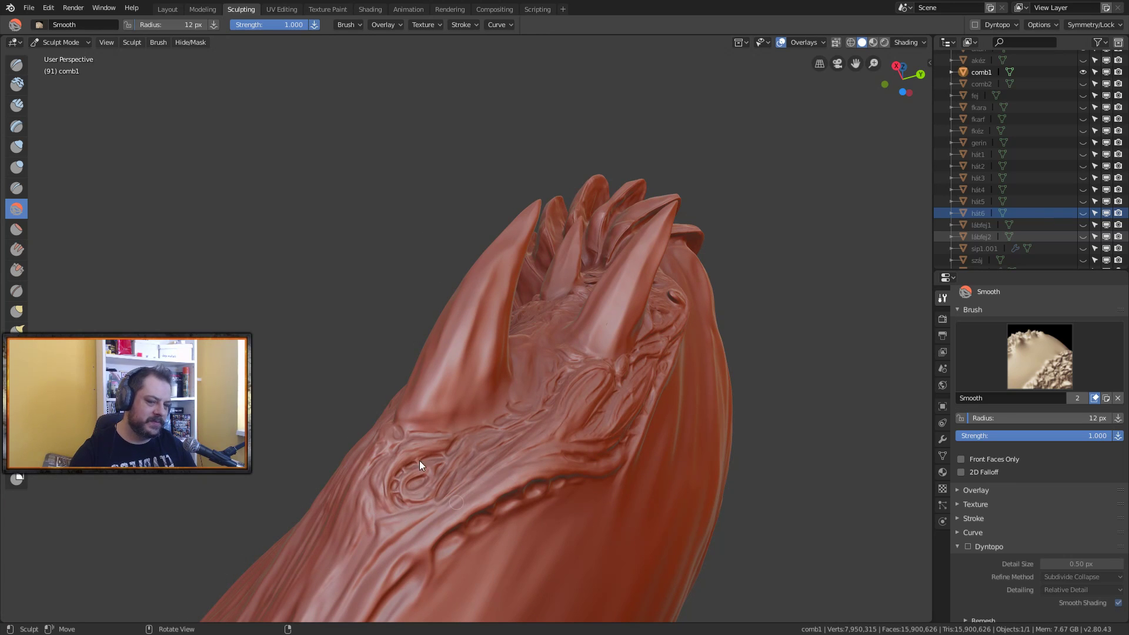
mouse_move(492, 454)
middle_mouse_down()
mouse_move(563, 465)
mouse_move(510, 421)
mouse_move(619, 338)
middle_mouse_up()
mouse_move(564, 378)
middle_mouse_down()
mouse_move(576, 410)
mouse_move(529, 416)
mouse_move(582, 459)
mouse_move(498, 403)
mouse_move(481, 456)
mouse_move(524, 353)
mouse_move(711, 422)
mouse_move(436, 364)
mouse_move(432, 345)
mouse_move(537, 353)
mouse_move(483, 380)
middle_mouse_up()
mouse_move(448, 482)
middle_mouse_down()
mouse_move(449, 514)
mouse_move(461, 370)
mouse_move(456, 456)
mouse_move(410, 424)
middle_mouse_up()
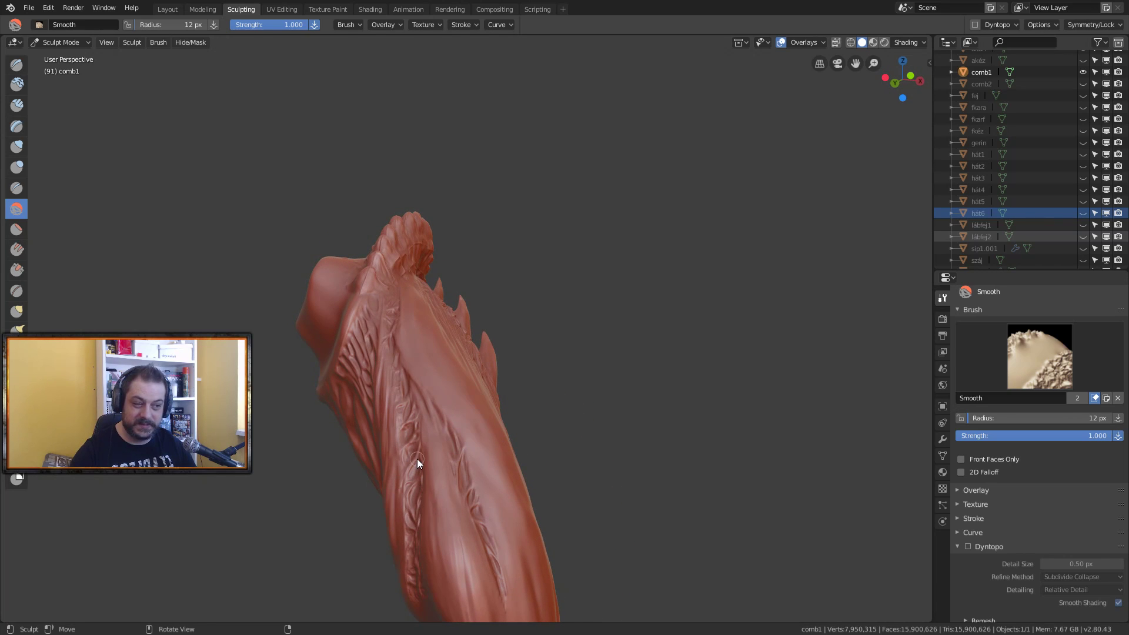
mouse_move(446, 498)
middle_mouse_down()
mouse_move(509, 486)
mouse_move(480, 461)
mouse_move(467, 503)
mouse_move(378, 521)
mouse_move(526, 524)
mouse_move(445, 524)
mouse_move(503, 506)
middle_mouse_up()
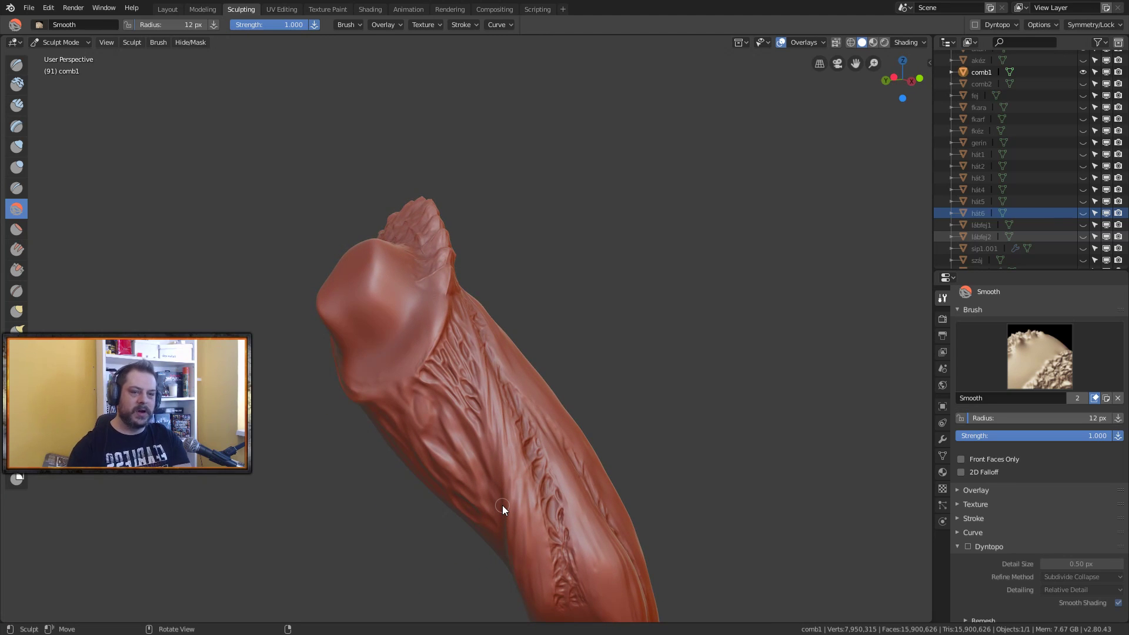
mouse_move(527, 255)
middle_mouse_down()
mouse_move(550, 356)
mouse_move(650, 312)
mouse_move(454, 348)
mouse_move(560, 395)
mouse_move(539, 359)
mouse_move(590, 337)
mouse_move(530, 315)
mouse_move(513, 378)
mouse_move(427, 310)
middle_mouse_up()
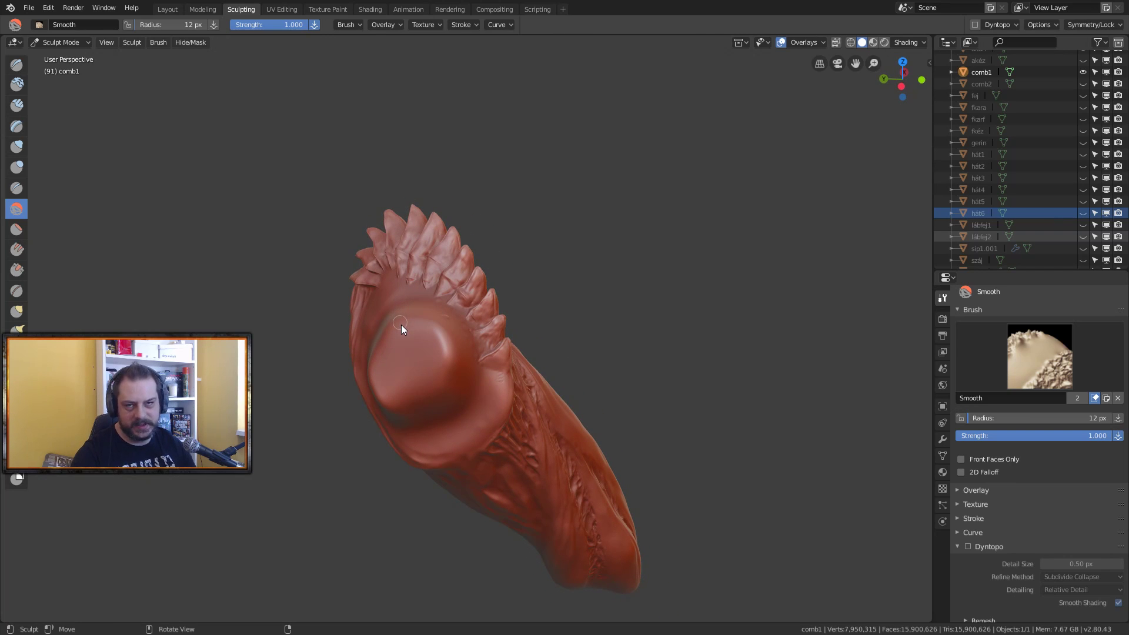
mouse_move(400, 333)
middle_mouse_down()
mouse_move(493, 342)
mouse_move(485, 322)
mouse_move(475, 330)
mouse_move(441, 299)
mouse_move(408, 328)
mouse_move(365, 339)
mouse_move(383, 351)
mouse_move(464, 359)
mouse_move(372, 336)
mouse_move(318, 304)
mouse_move(540, 277)
mouse_move(607, 247)
mouse_move(529, 287)
mouse_move(394, 312)
middle_mouse_up()
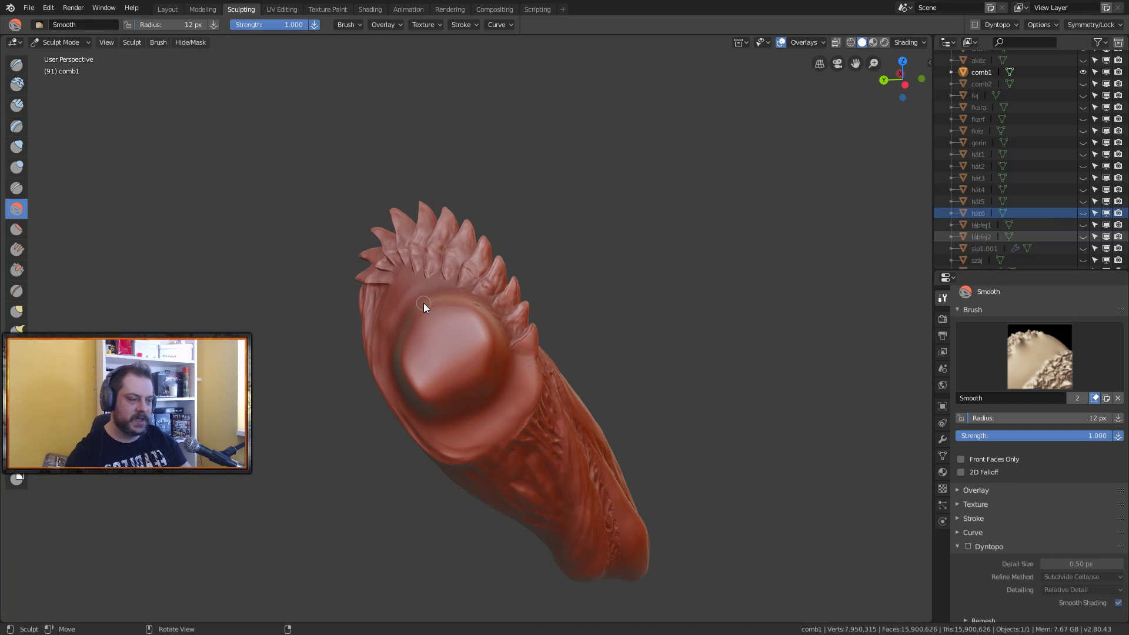
mouse_move(739, 338)
middle_mouse_down()
mouse_move(628, 342)
mouse_move(617, 244)
mouse_move(471, 211)
mouse_move(472, 259)
mouse_move(497, 281)
mouse_move(562, 295)
mouse_move(576, 346)
mouse_move(677, 343)
mouse_move(698, 324)
mouse_move(665, 321)
middle_mouse_up()
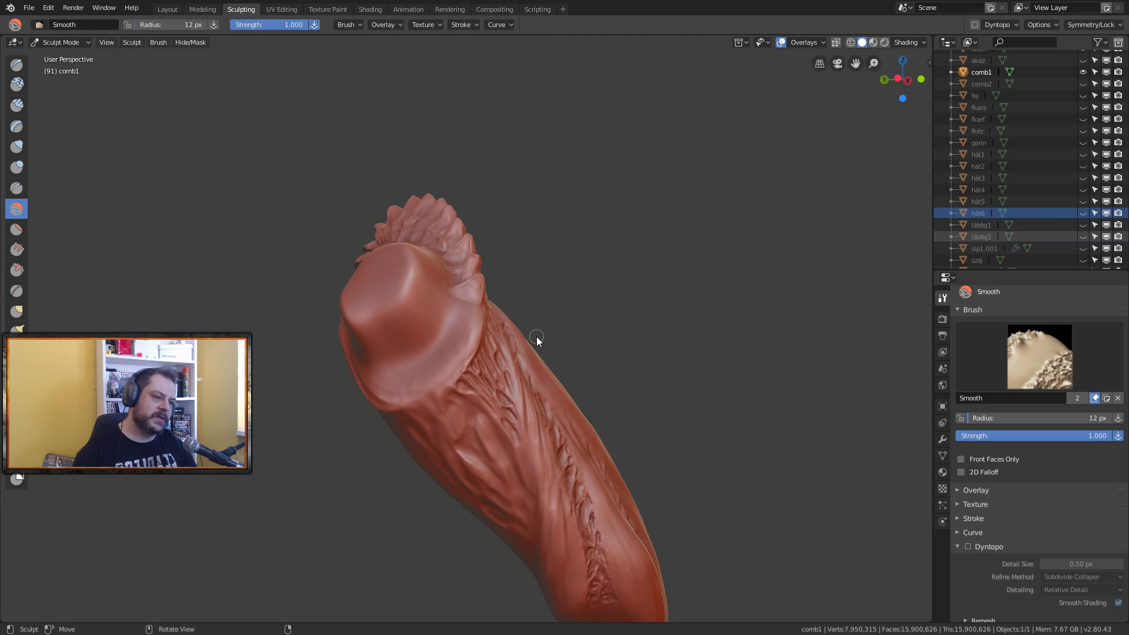
mouse_move(440, 348)
middle_mouse_down()
mouse_move(389, 372)
mouse_move(406, 370)
middle_mouse_up()
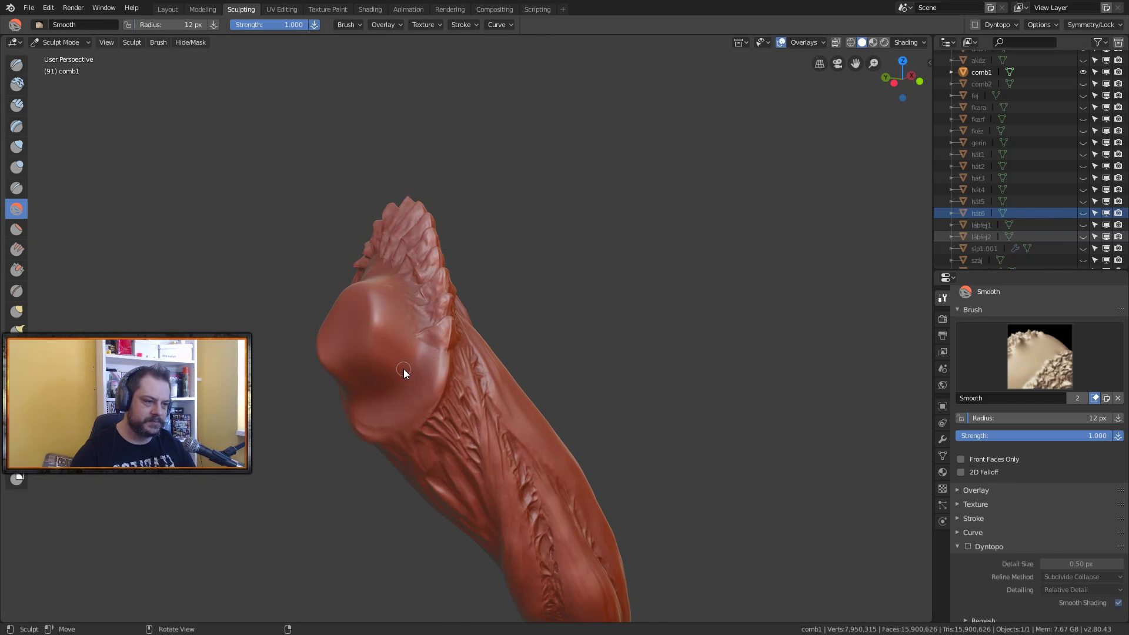
scroll(403, 369, "up", 1)
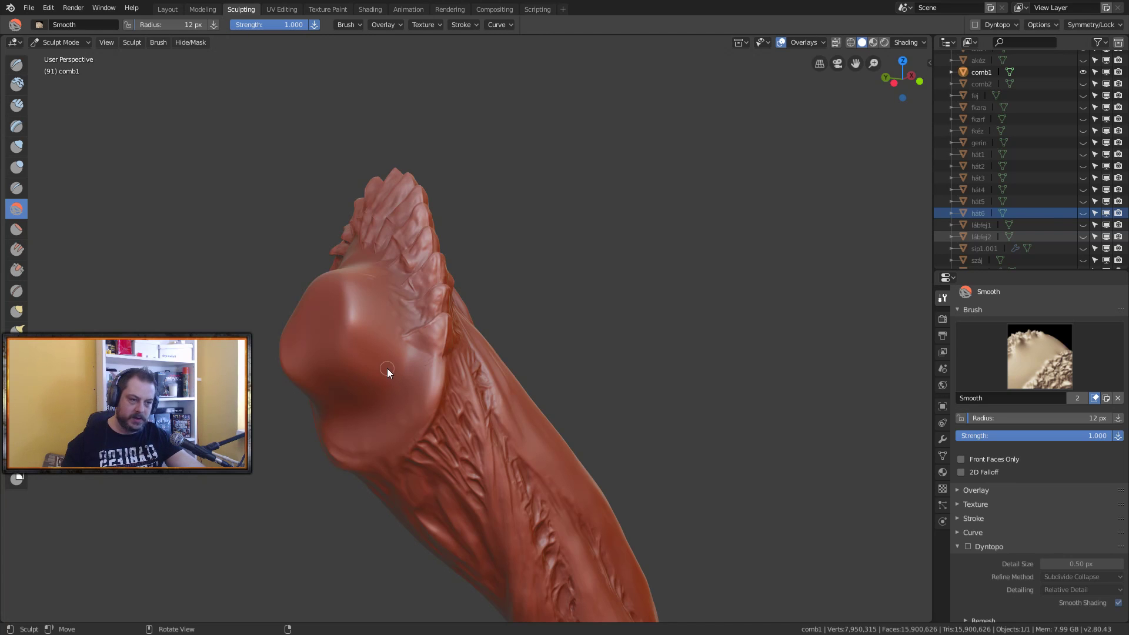
middle_click_drag(656, 322, 532, 337)
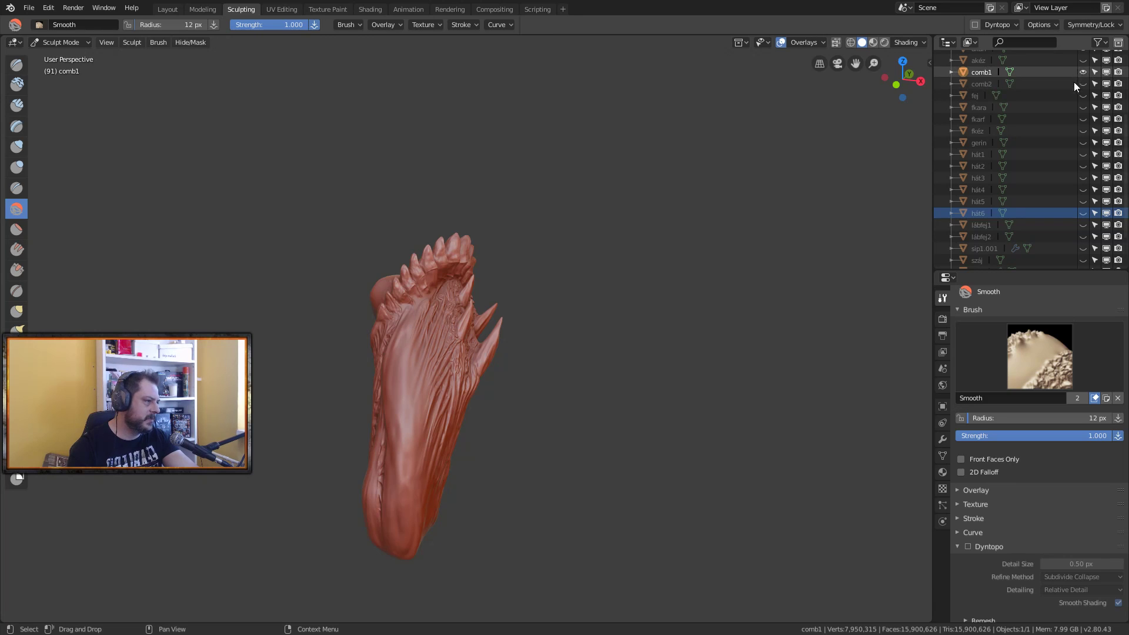
scroll(1085, 97, "up", 3)
Step: Unhide the objects from akara down to vádl2 in the Outliner eye column
left_click_drag(1082, 109, 1082, 270)
scroll(1076, 192, "down", 3)
scroll(1076, 192, "down", 1)
left_click_drag(1081, 191, 1084, 270)
scroll(1051, 204, "down", 1)
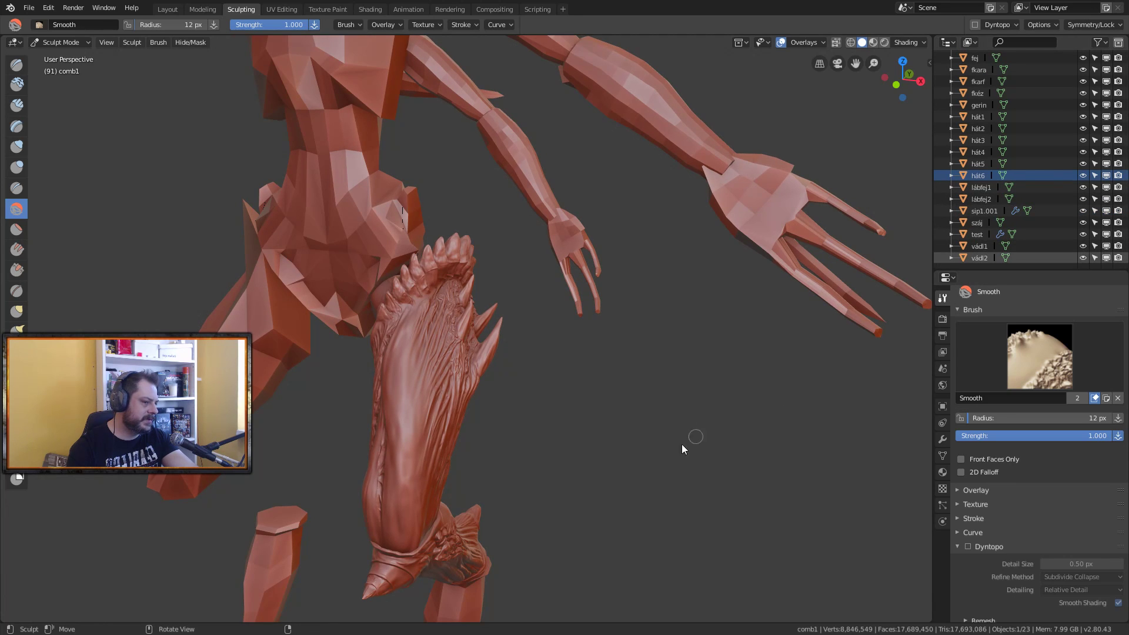
scroll(688, 445, "down", 5)
scroll(639, 453, "up", 2)
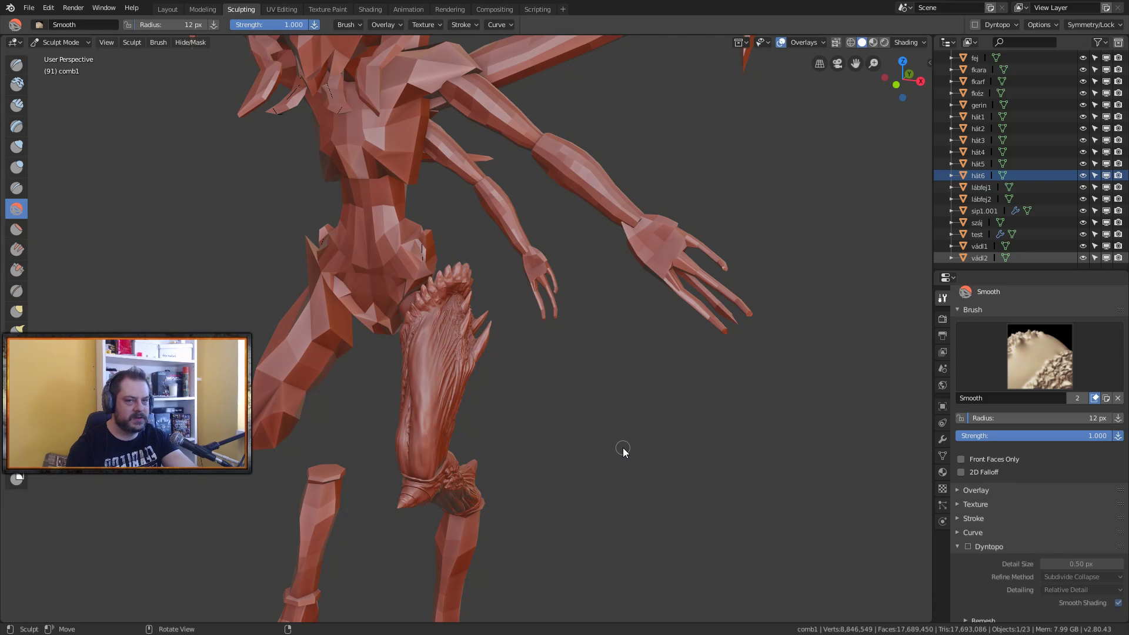
Step: Orbit and zoom to view the sculpted leg with the whole creature
mouse_move(623, 447)
middle_mouse_down()
mouse_move(559, 500)
mouse_move(498, 460)
mouse_move(464, 409)
mouse_move(460, 426)
mouse_move(667, 468)
mouse_move(442, 449)
mouse_move(660, 472)
mouse_move(519, 481)
mouse_move(425, 464)
mouse_move(522, 481)
mouse_move(502, 469)
mouse_move(585, 464)
mouse_move(579, 496)
mouse_move(516, 435)
middle_mouse_up()
middle_click_drag(409, 204, 411, 344)
scroll(465, 400, "up", 5)
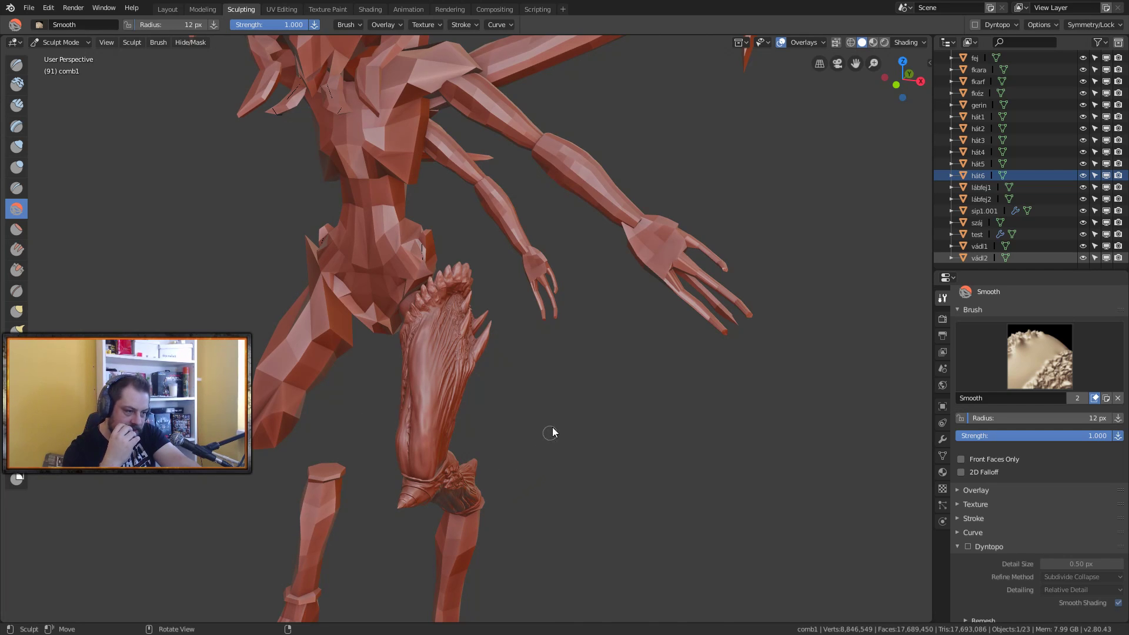
Step: Orbit to the boot cuff and make sip1.001 unselectable in the Outliner
mouse_move(535, 430)
middle_mouse_down()
mouse_move(415, 357)
mouse_move(559, 412)
mouse_move(603, 413)
mouse_move(555, 408)
mouse_move(502, 421)
mouse_move(512, 419)
middle_mouse_up()
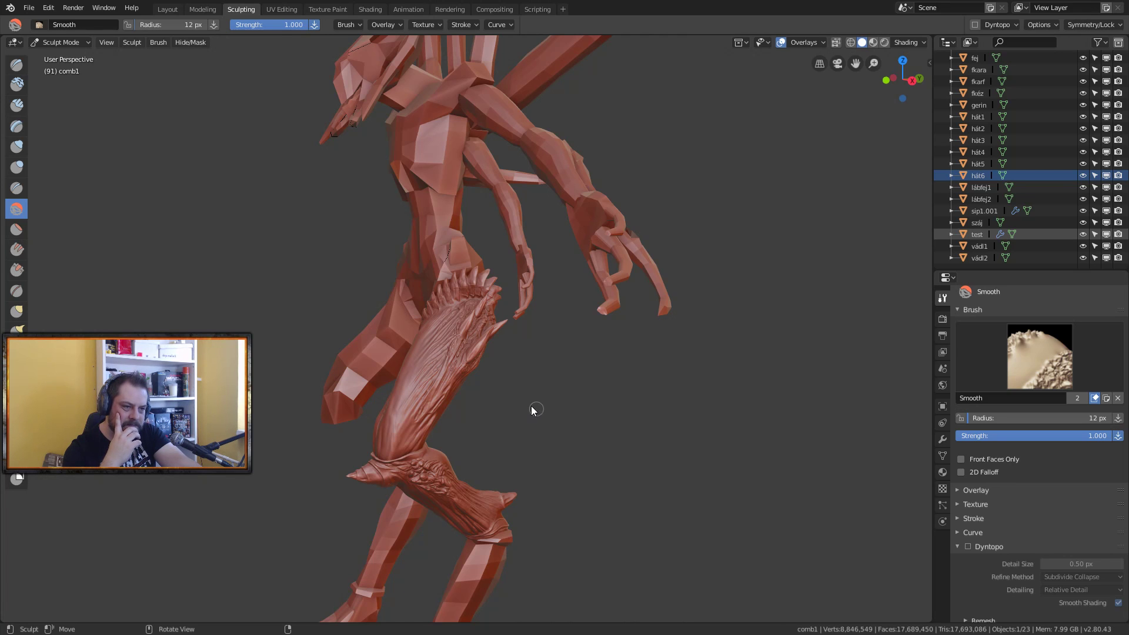
mouse_move(549, 453)
middle_mouse_down()
mouse_move(580, 424)
mouse_move(719, 424)
mouse_move(699, 414)
middle_mouse_up()
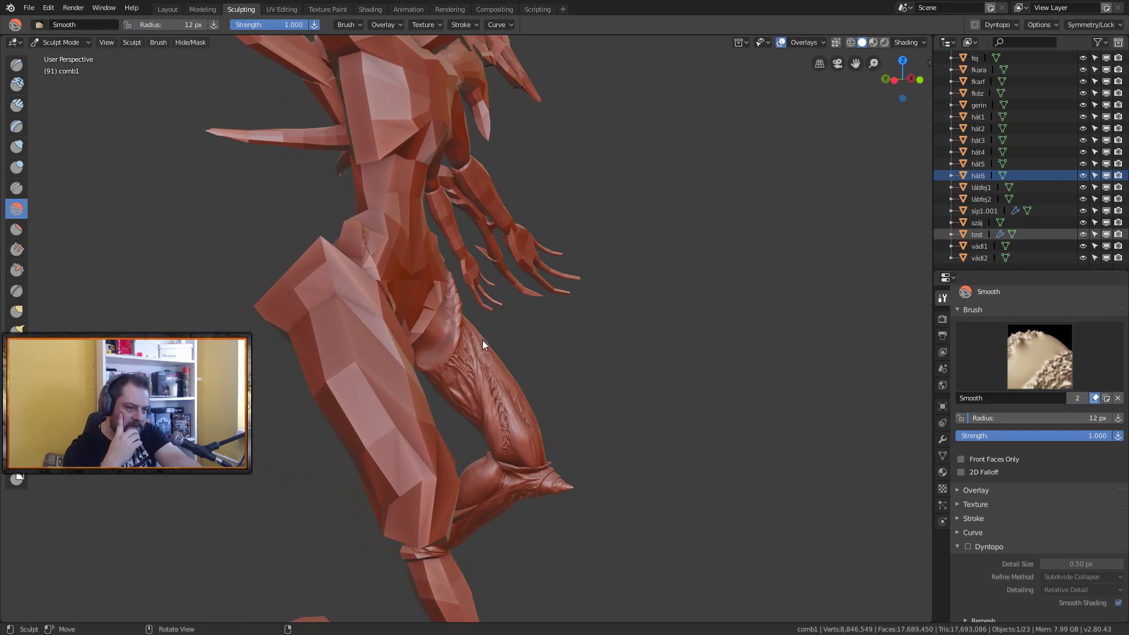
mouse_move(541, 430)
middle_mouse_down()
mouse_move(563, 437)
mouse_move(372, 424)
mouse_move(515, 510)
mouse_move(655, 457)
middle_mouse_up()
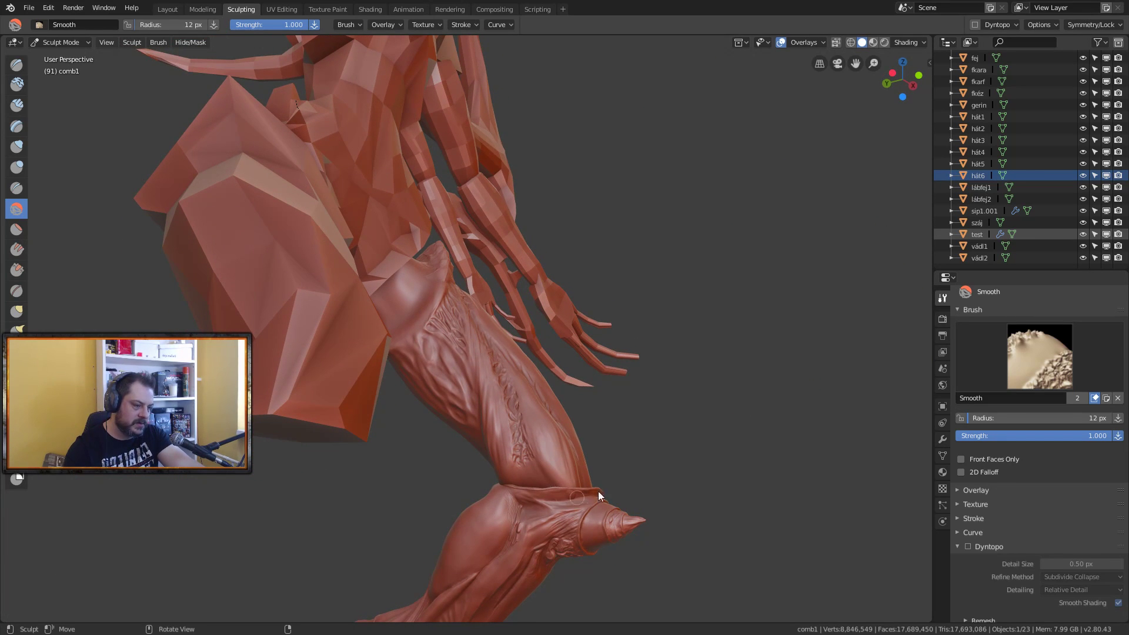
middle_click_drag(588, 495, 613, 474, "ctrl")
middle_click_drag(612, 522, 717, 293)
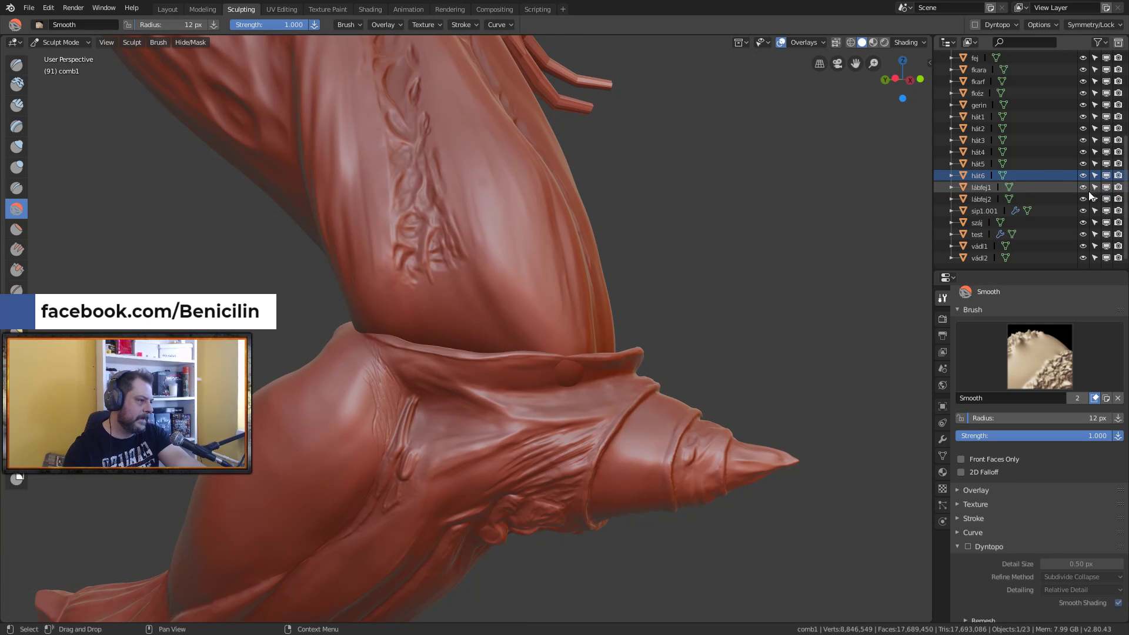
scroll(1071, 156, "up", 3)
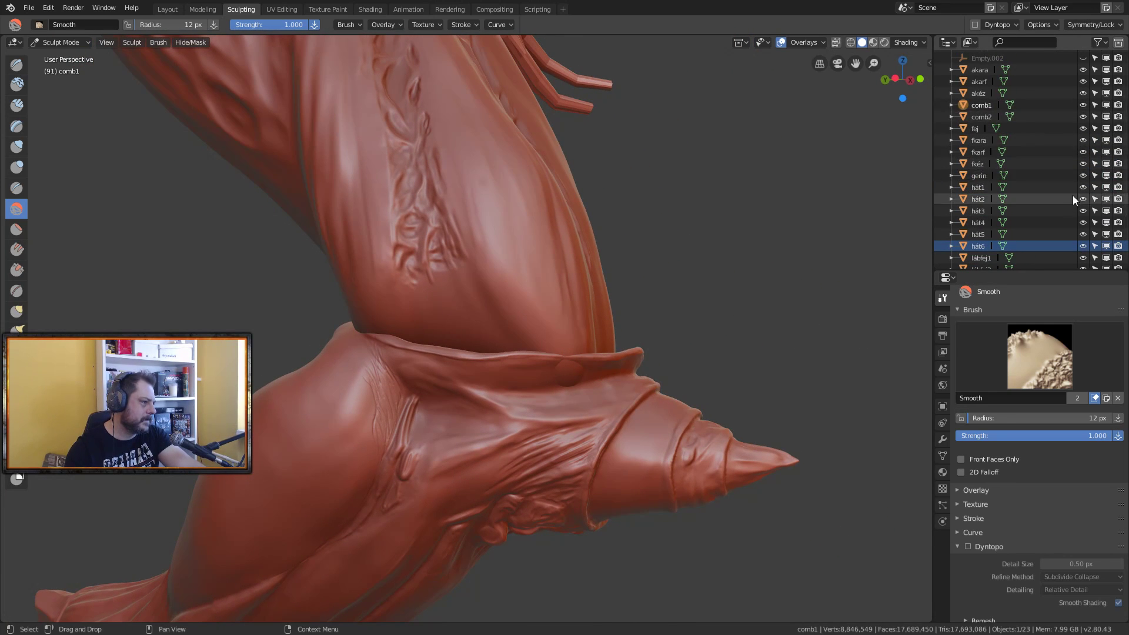
scroll(1052, 223, "down", 3)
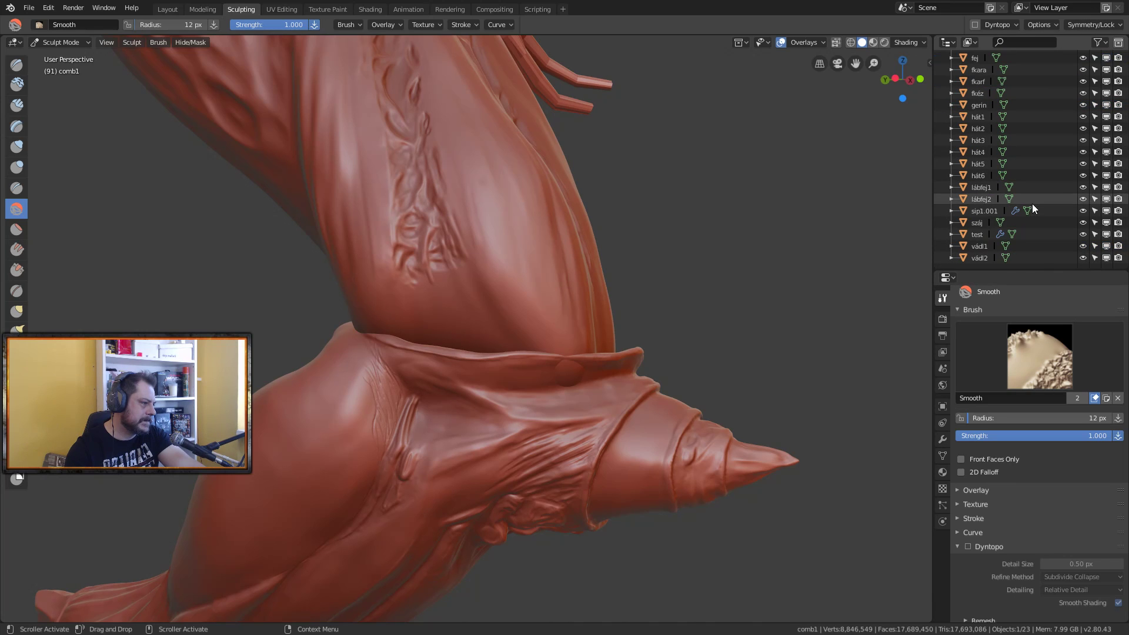
left_click(1095, 211)
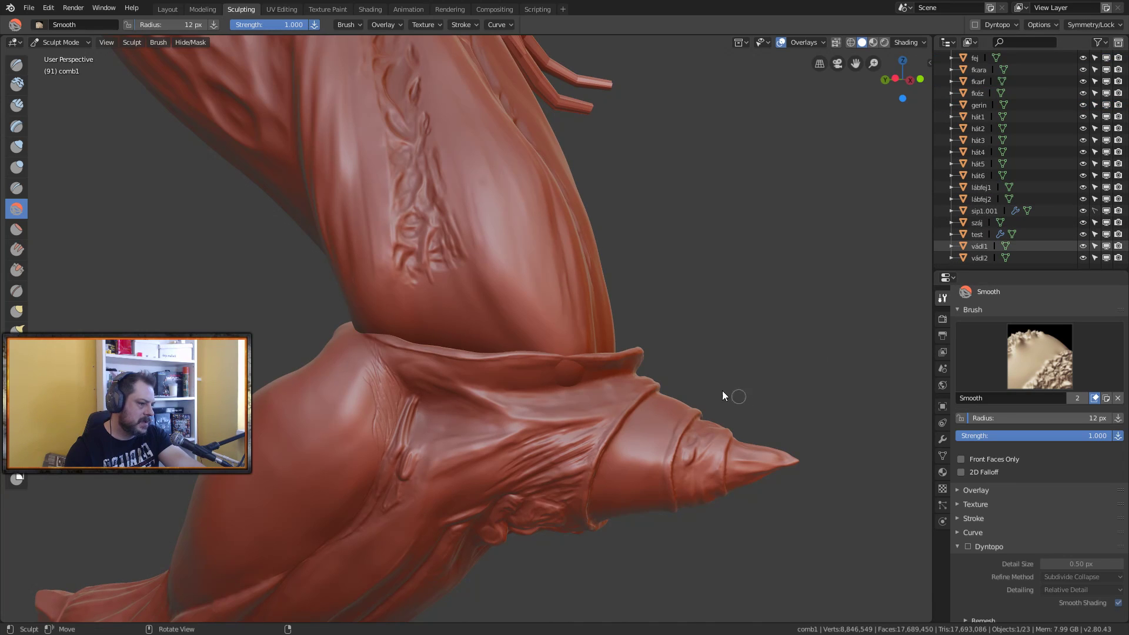
key("g")
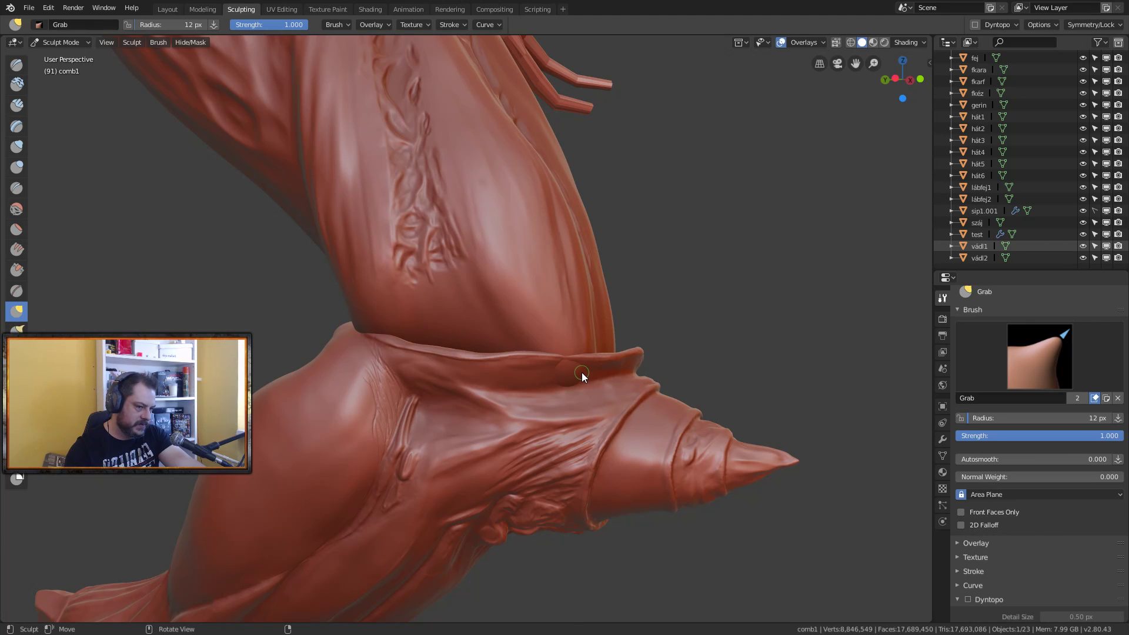
key("f")
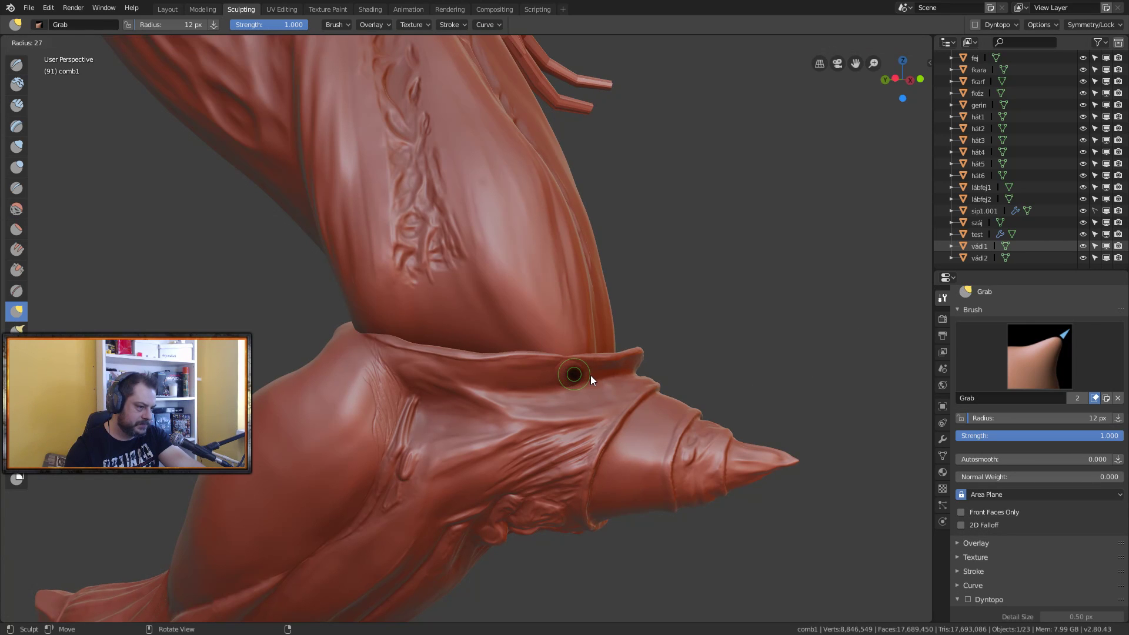
left_click(593, 375)
mouse_move(593, 375)
middle_mouse_down()
mouse_move(628, 376)
mouse_move(664, 406)
middle_mouse_up()
mouse_move(665, 406)
middle_mouse_down("shift")
mouse_move(459, 359)
mouse_move(469, 345)
middle_mouse_up("shift")
key("f")
left_click(588, 332)
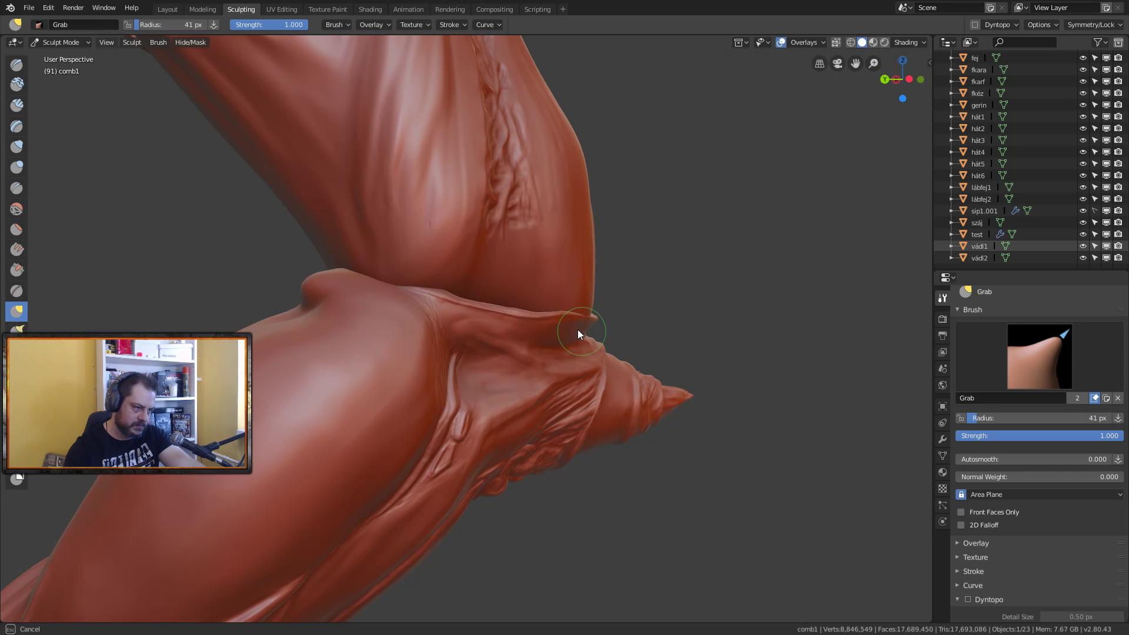
mouse_move(574, 334)
middle_mouse_down()
mouse_move(524, 326)
mouse_move(511, 373)
mouse_move(557, 377)
mouse_move(576, 358)
middle_mouse_up()
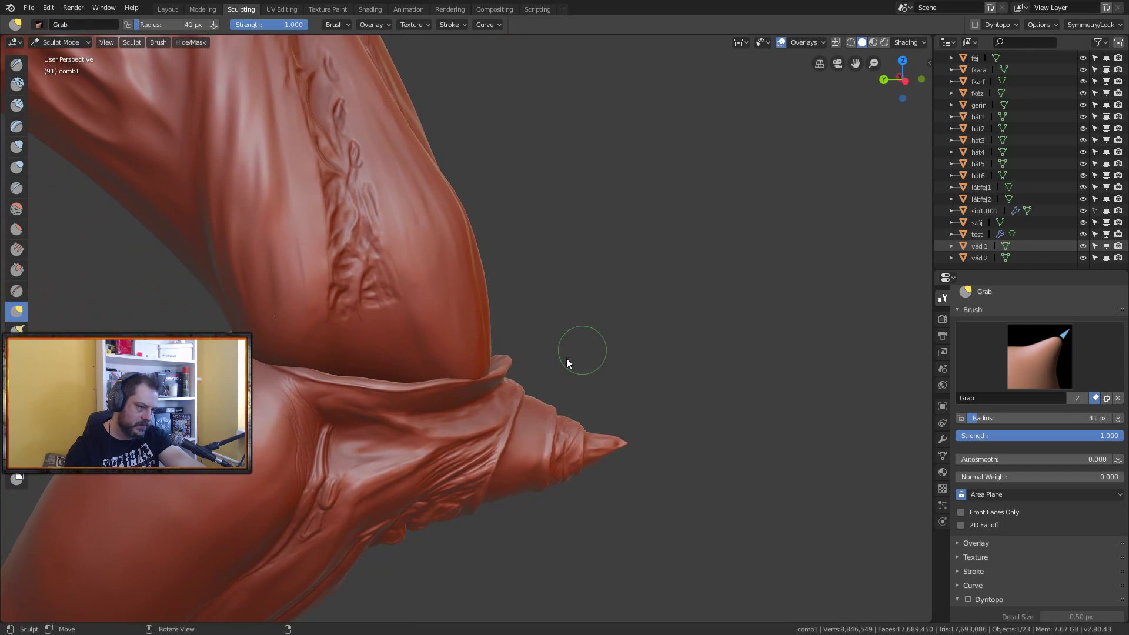
left_click_drag(478, 383, 460, 383)
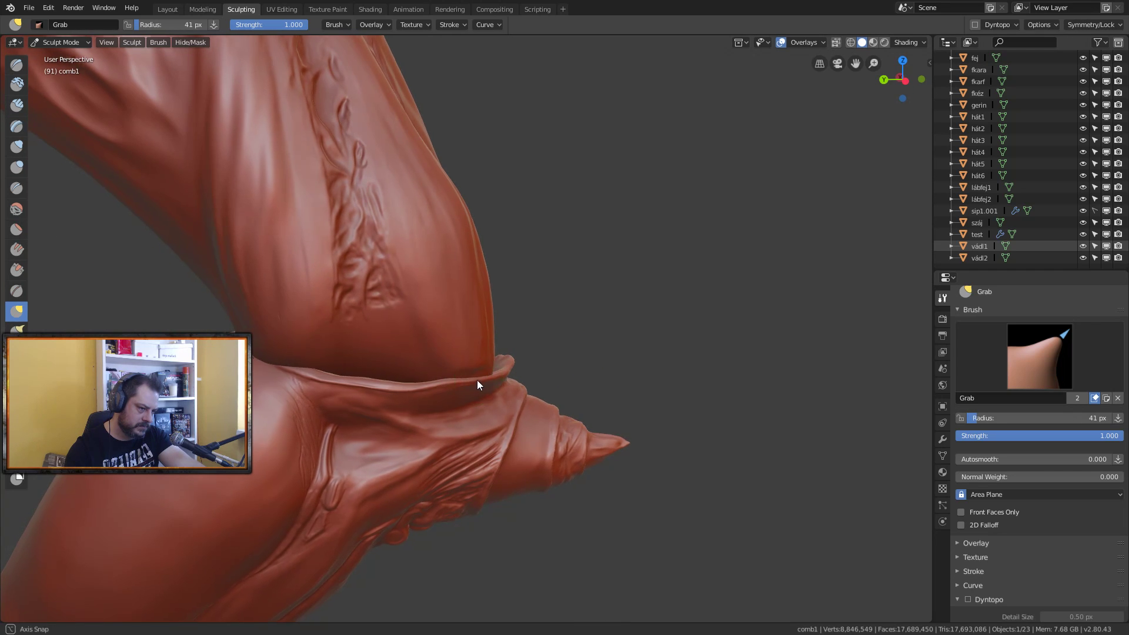
middle_click_drag(476, 380, 503, 372)
left_click_drag(566, 354, 549, 351)
mouse_move(547, 359)
middle_mouse_down()
mouse_move(500, 352)
mouse_move(483, 383)
mouse_move(538, 374)
mouse_move(550, 353)
mouse_move(552, 377)
mouse_move(650, 373)
mouse_move(559, 382)
mouse_move(594, 358)
middle_mouse_up()
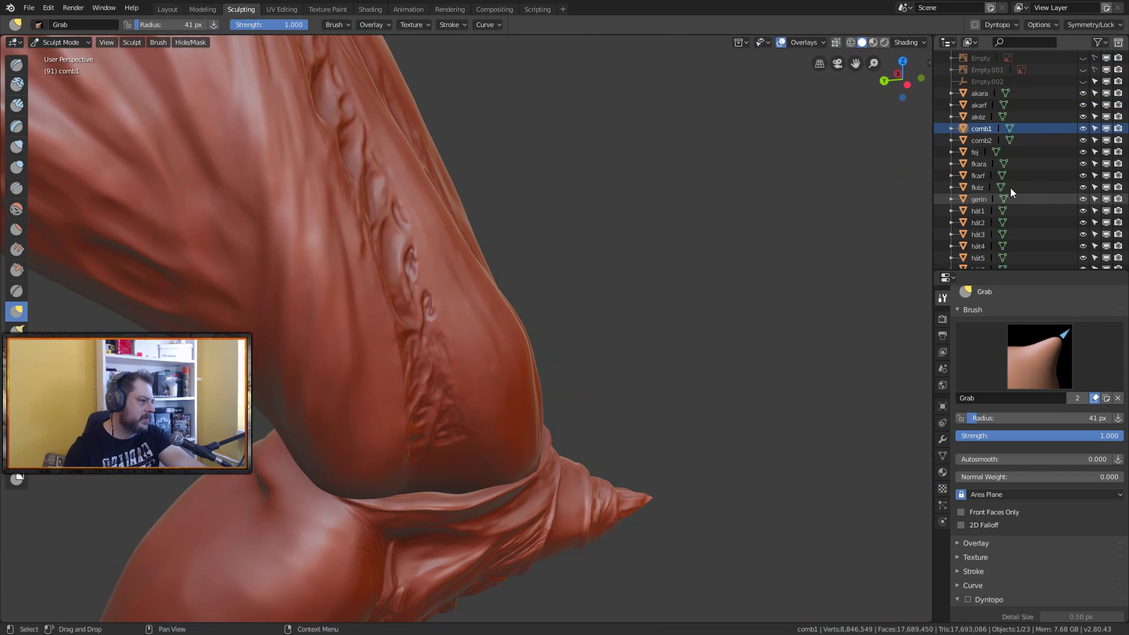
scroll(1058, 176, "up", 5)
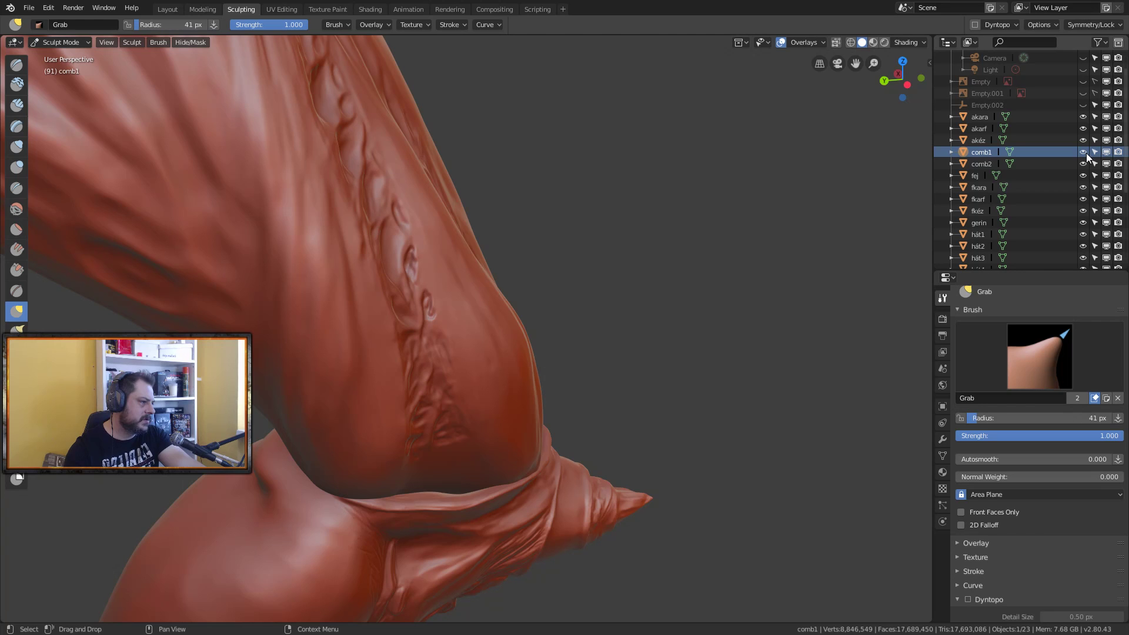
left_click(1082, 152)
left_click(1083, 152)
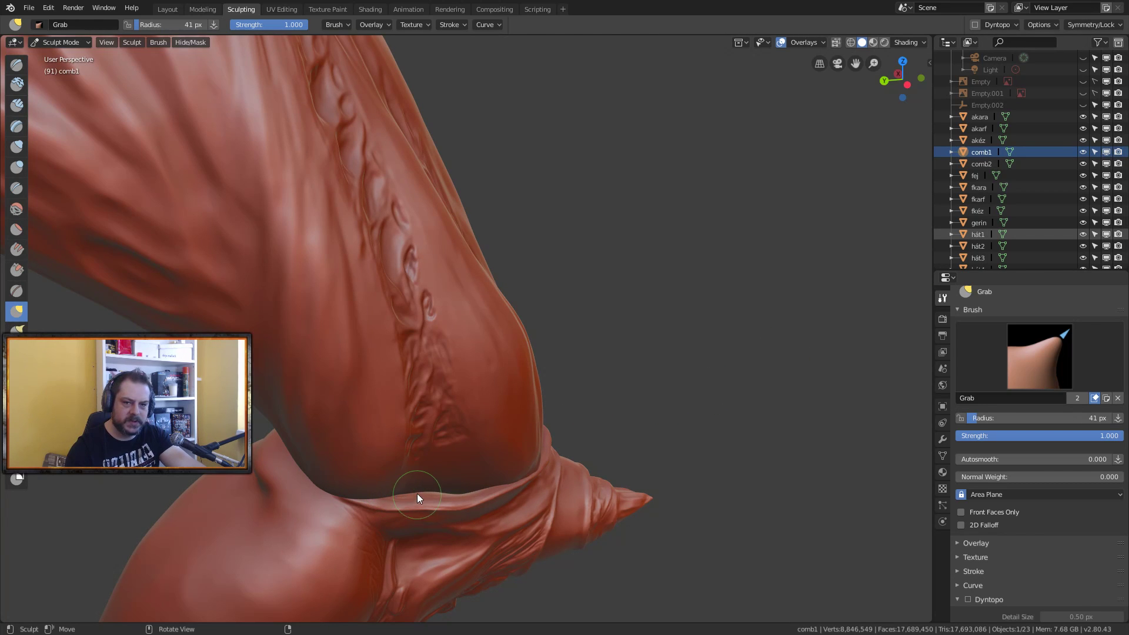
mouse_move(434, 491)
middle_mouse_down()
mouse_move(489, 482)
mouse_move(580, 507)
mouse_move(520, 507)
mouse_move(438, 481)
middle_mouse_up()
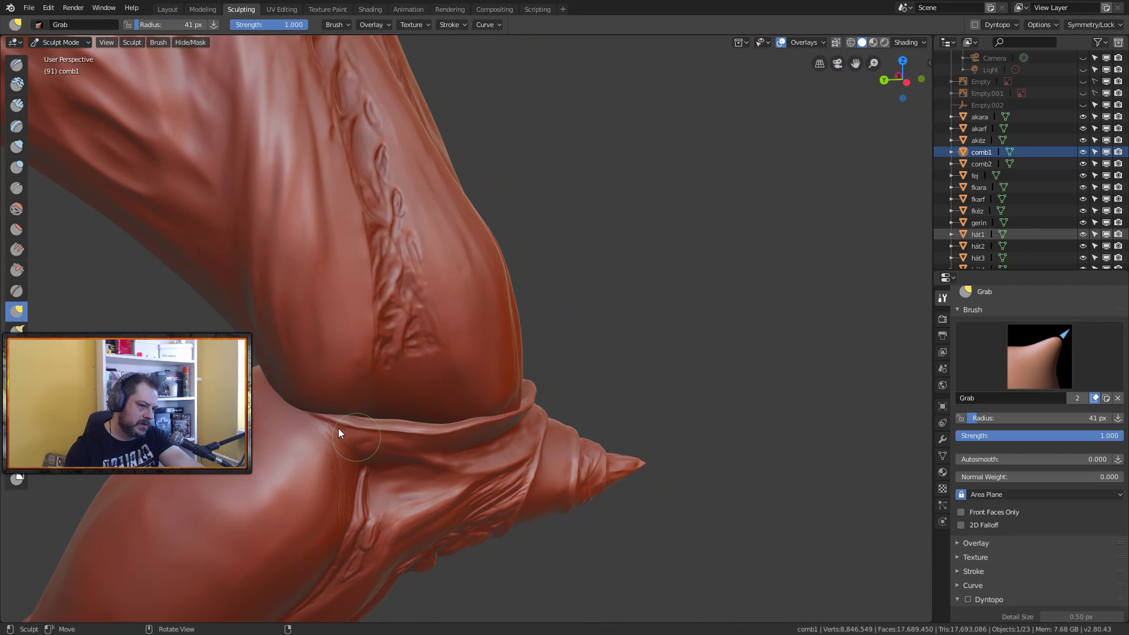
middle_click_drag(394, 410, 352, 425)
middle_click_drag(184, 477, 569, 408)
mouse_move(677, 389)
middle_mouse_down()
mouse_move(355, 410)
mouse_move(465, 390)
mouse_move(655, 284)
mouse_move(739, 307)
mouse_move(556, 362)
mouse_move(521, 391)
mouse_move(536, 360)
mouse_move(408, 326)
mouse_move(723, 339)
mouse_move(806, 324)
middle_mouse_up()
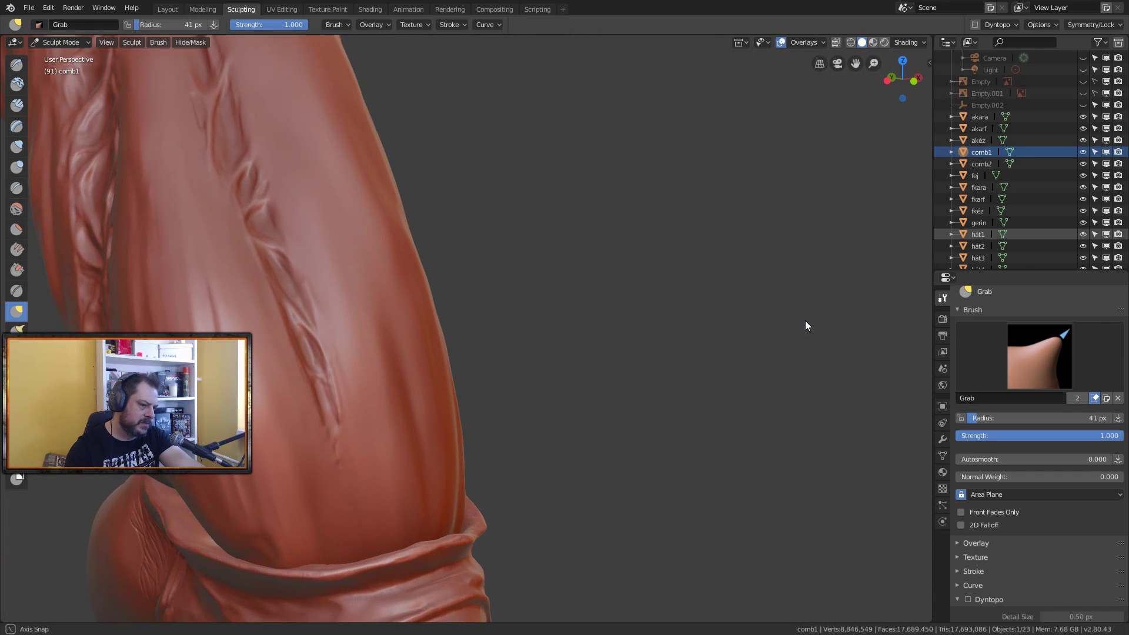
mouse_move(344, 511)
middle_mouse_down()
mouse_move(387, 507)
mouse_move(413, 485)
mouse_move(462, 359)
middle_mouse_up()
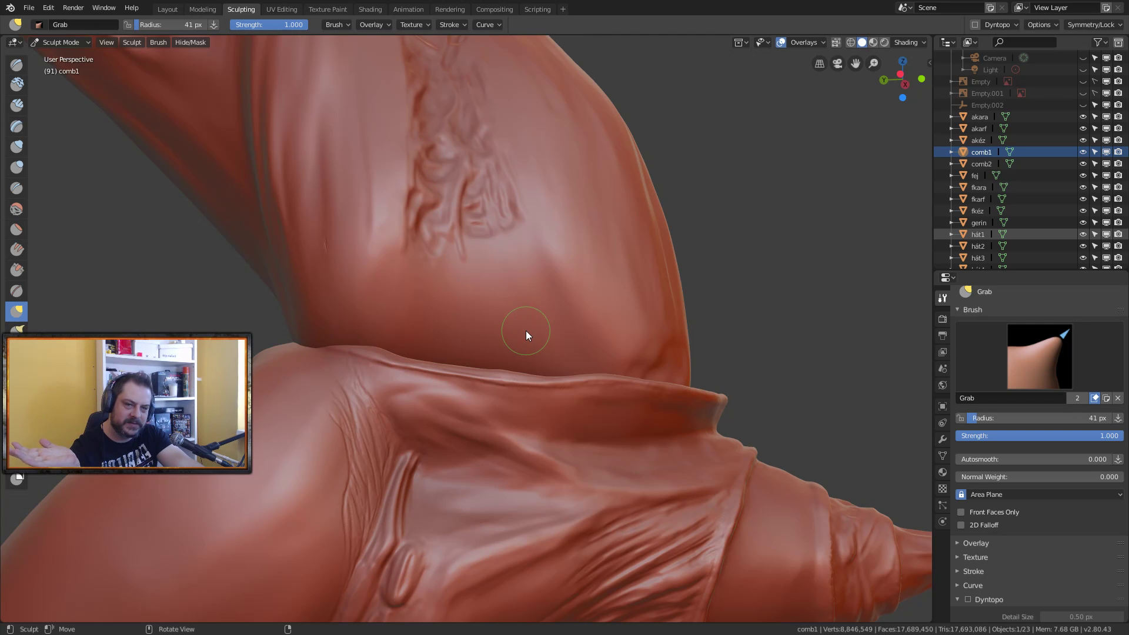
scroll(529, 352, "down", 4)
mouse_move(523, 359)
middle_mouse_down()
mouse_move(585, 453)
mouse_move(589, 440)
mouse_move(537, 391)
mouse_move(534, 367)
mouse_move(607, 423)
mouse_move(540, 375)
middle_mouse_up()
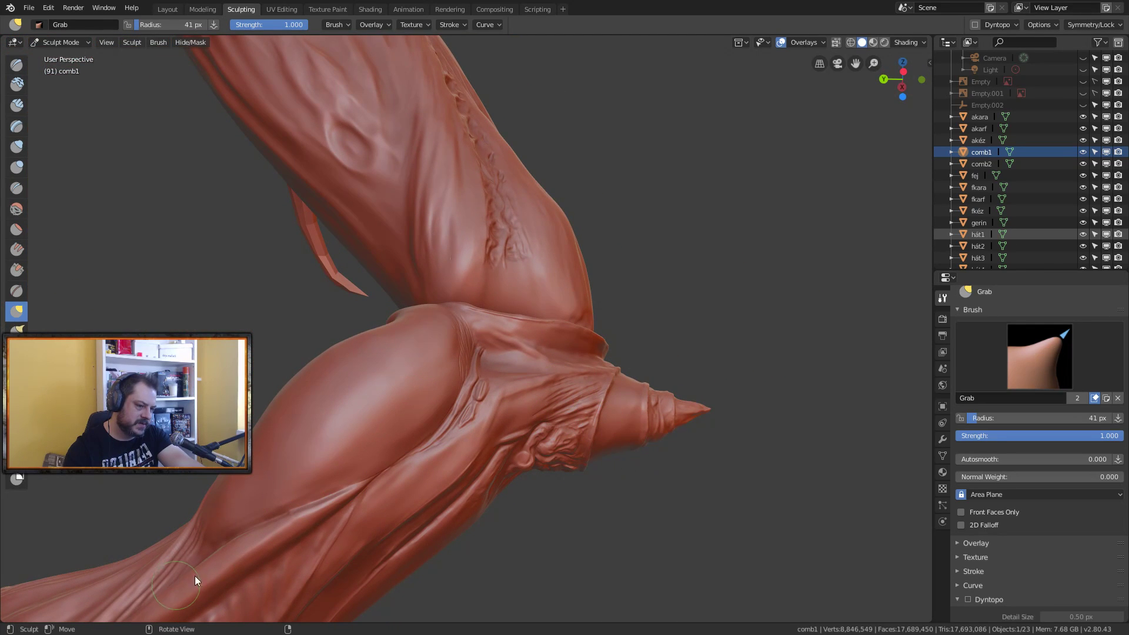
middle_click_drag(559, 440, 328, 206)
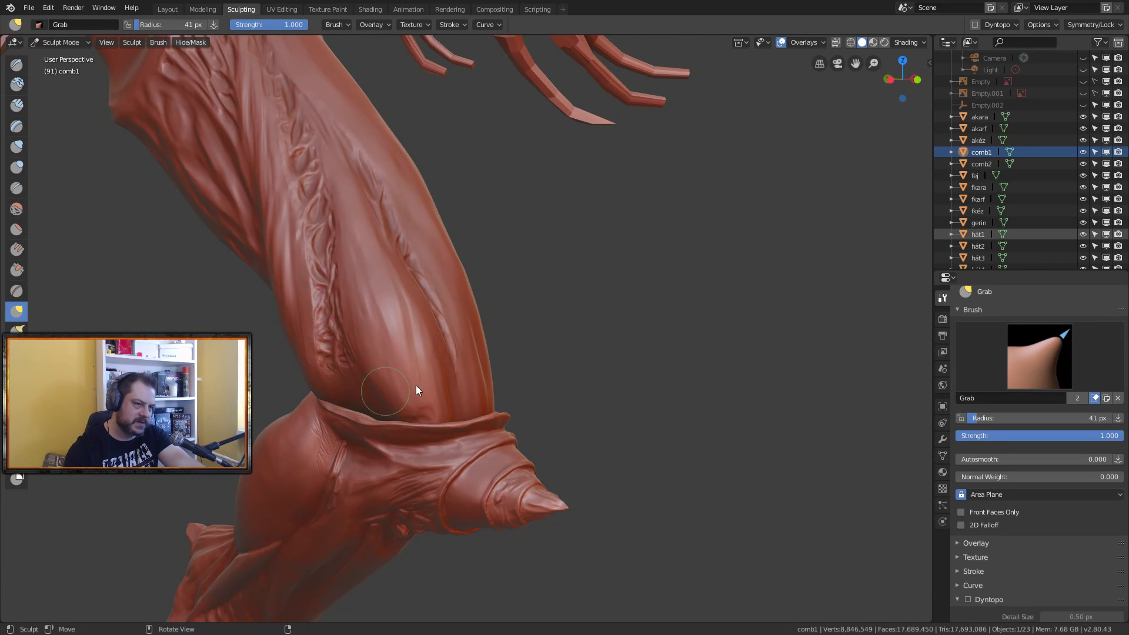
mouse_move(488, 449)
middle_mouse_down()
mouse_move(276, 435)
mouse_move(90, 489)
mouse_move(283, 456)
mouse_move(334, 435)
mouse_move(383, 464)
mouse_move(516, 415)
middle_mouse_up()
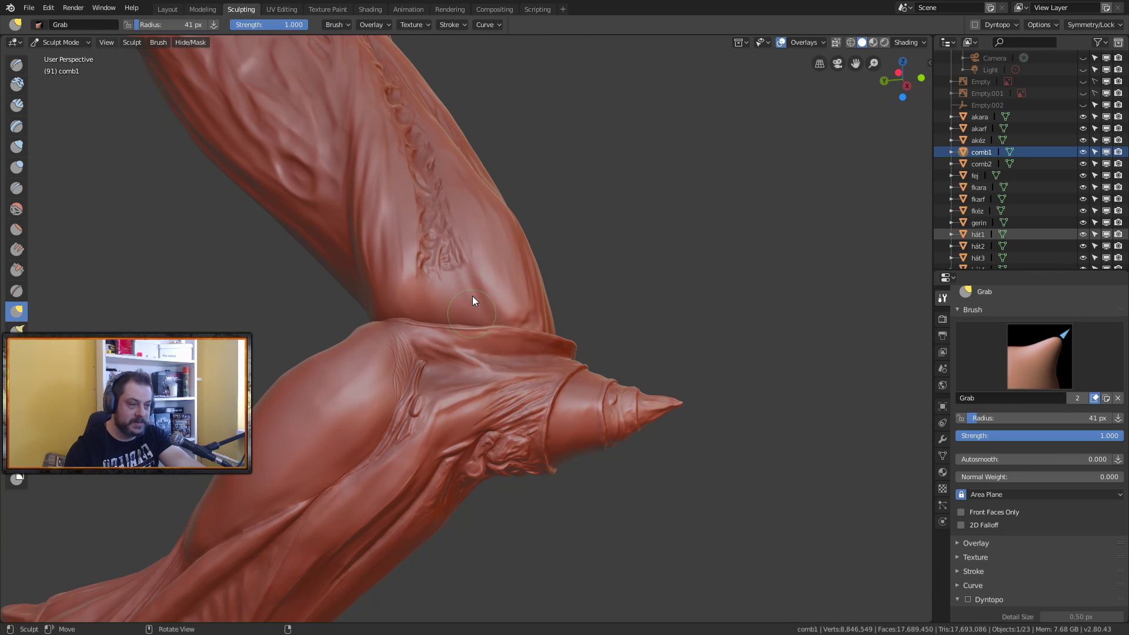
mouse_move(466, 290)
middle_mouse_down()
mouse_move(380, 321)
mouse_move(353, 364)
mouse_move(386, 207)
mouse_move(344, 350)
mouse_move(262, 413)
middle_mouse_up()
scroll(264, 414, "up", 1)
middle_click_drag(298, 458, 203, 416, "shift")
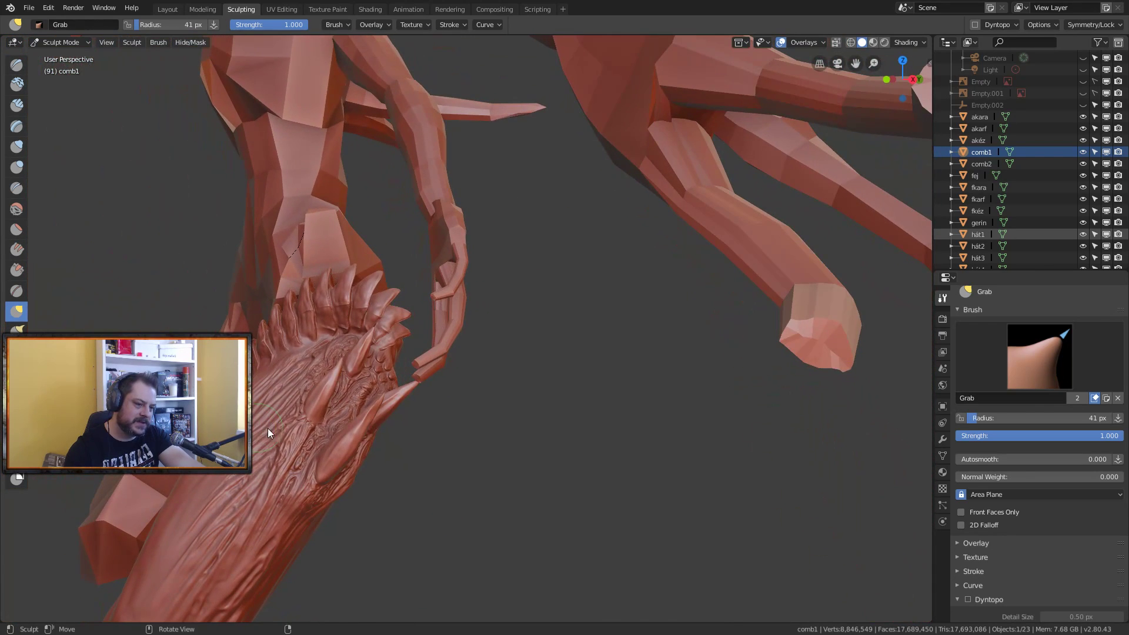
middle_click_drag(298, 431, 485, 455, "shift")
scroll(457, 481, "up", 1)
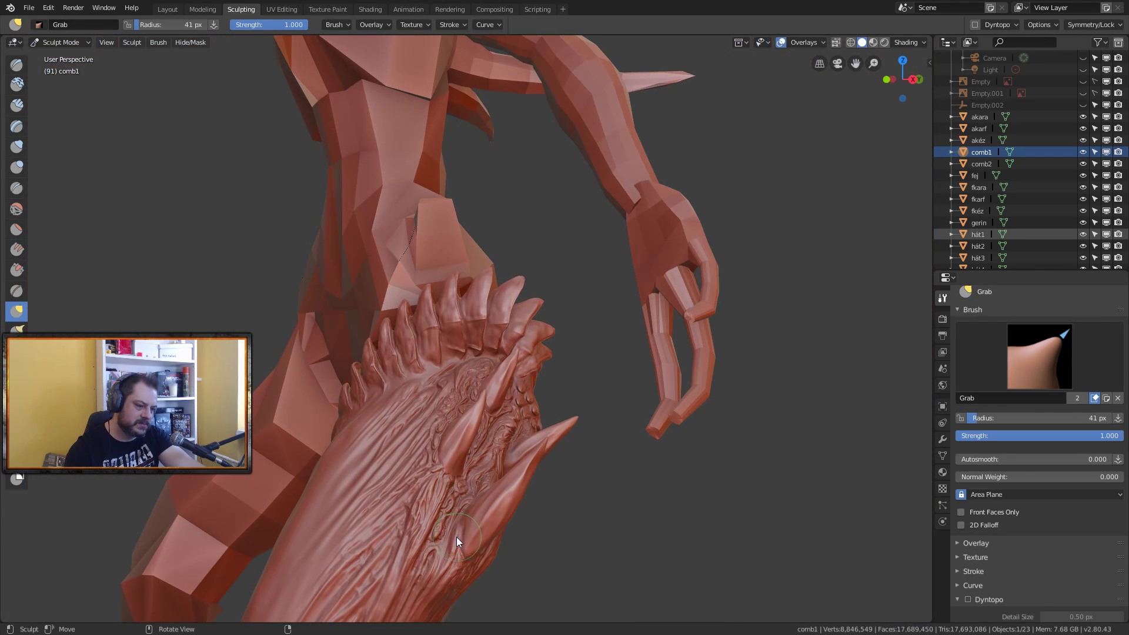
scroll(457, 537, "up", 1)
mouse_move(450, 552)
middle_mouse_down("shift")
mouse_move(429, 343)
mouse_move(493, 294)
mouse_move(456, 350)
mouse_move(411, 333)
mouse_move(442, 342)
mouse_move(400, 371)
mouse_move(456, 400)
mouse_move(411, 377)
mouse_move(402, 351)
mouse_move(472, 367)
mouse_move(496, 393)
mouse_move(603, 445)
mouse_move(557, 491)
mouse_move(390, 409)
mouse_move(657, 402)
mouse_move(676, 427)
mouse_move(649, 362)
mouse_move(710, 315)
mouse_move(648, 447)
mouse_move(563, 450)
mouse_move(441, 484)
mouse_move(613, 486)
mouse_move(502, 497)
mouse_move(622, 504)
mouse_move(385, 466)
mouse_move(622, 509)
mouse_move(609, 482)
middle_mouse_up("shift")
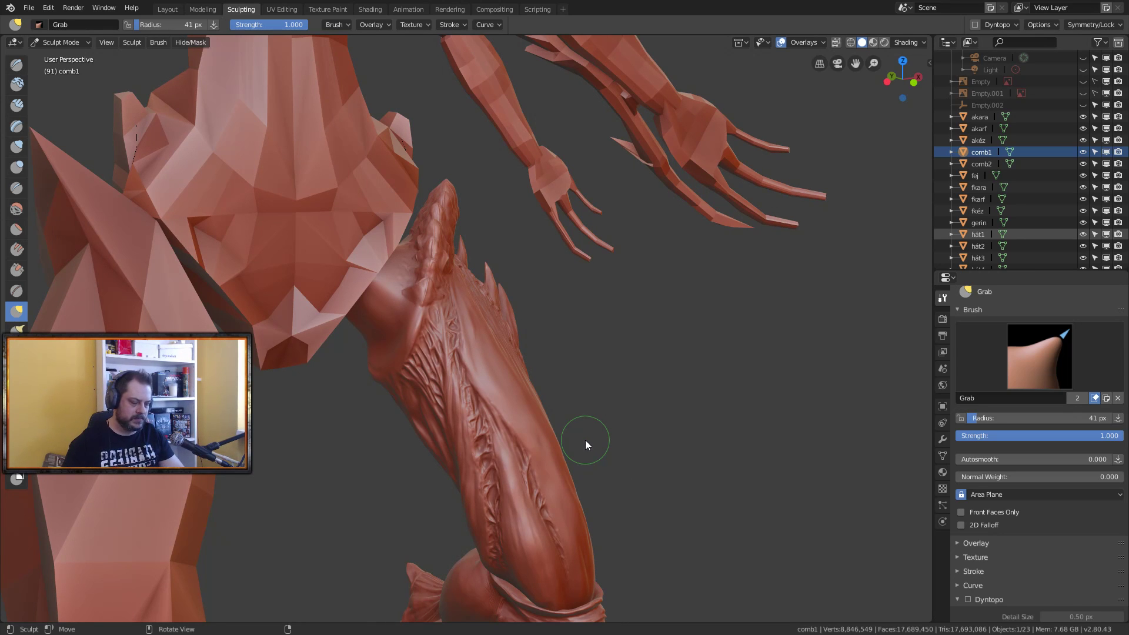
mouse_move(552, 456)
middle_mouse_down()
mouse_move(567, 452)
mouse_move(444, 403)
mouse_move(417, 421)
mouse_move(514, 426)
middle_mouse_up()
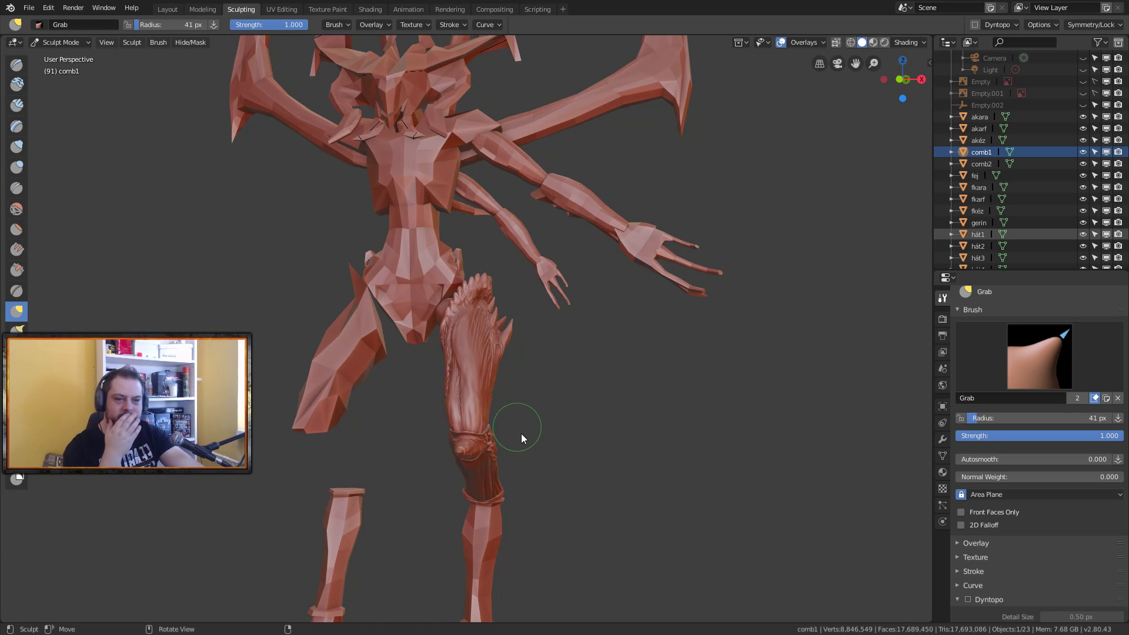
mouse_move(556, 408)
middle_mouse_down()
mouse_move(379, 362)
mouse_move(401, 398)
mouse_move(470, 426)
mouse_move(626, 383)
mouse_move(570, 393)
mouse_move(498, 431)
mouse_move(390, 414)
mouse_move(672, 413)
mouse_move(489, 410)
mouse_move(541, 415)
mouse_move(518, 440)
mouse_move(584, 427)
mouse_move(680, 378)
mouse_move(795, 383)
mouse_move(830, 400)
mouse_move(503, 463)
middle_mouse_up()
Step: Delete the comb2, vádl2 and lábfej1 objects from the Outliner
left_click(991, 164)
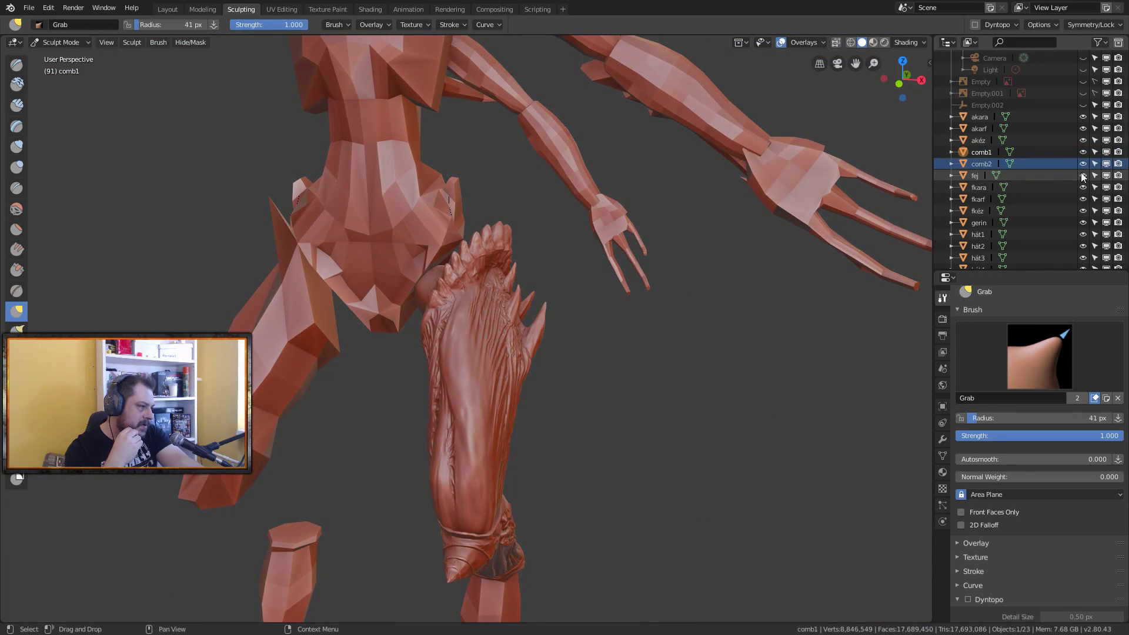
right_click(1003, 169)
left_click(954, 171)
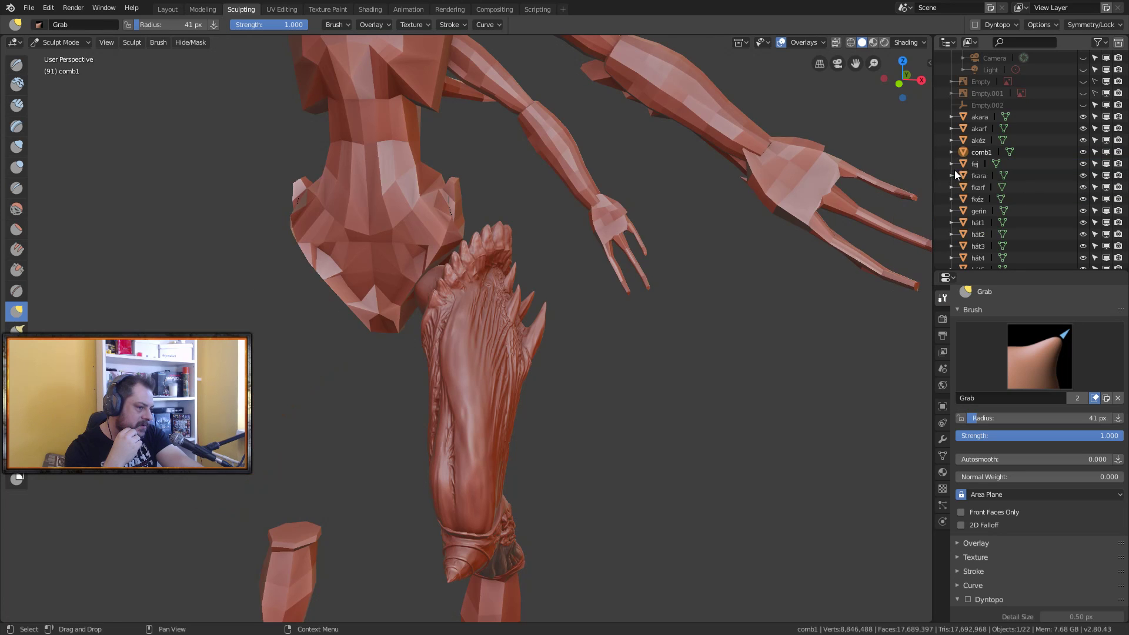
scroll(486, 412, "down", 3)
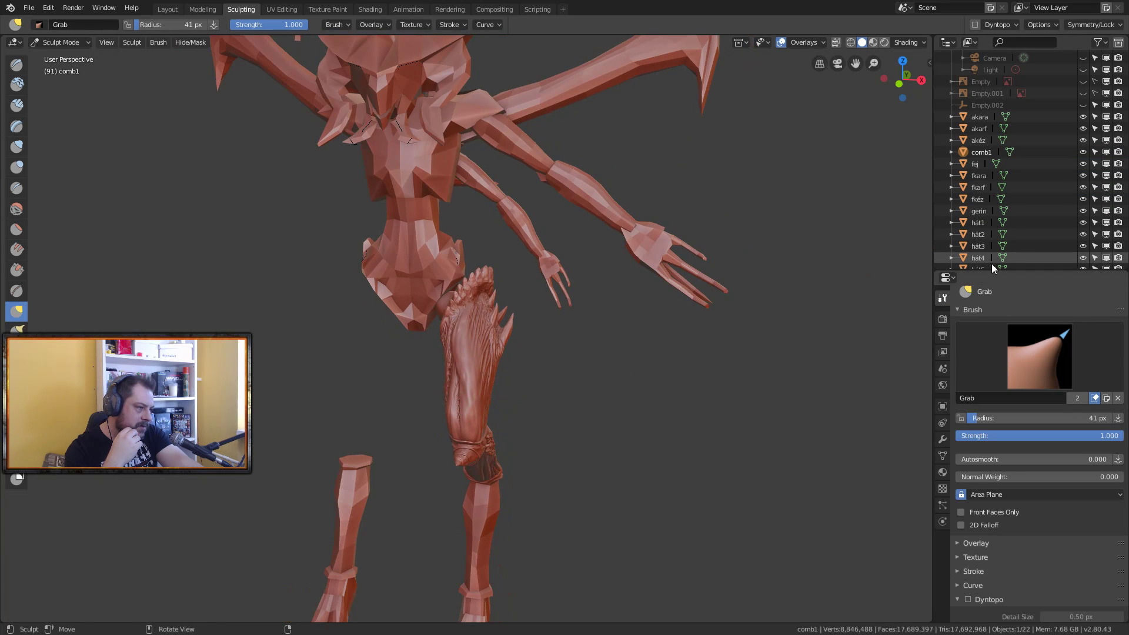
scroll(1019, 233, "down", 4)
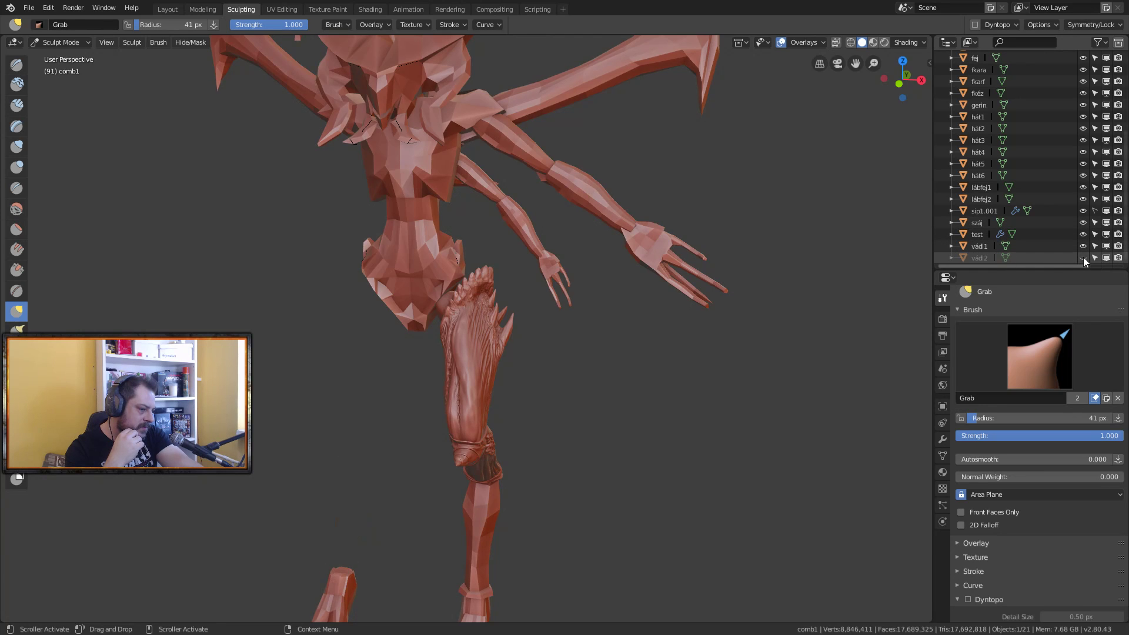
right_click(984, 260)
left_click(967, 260)
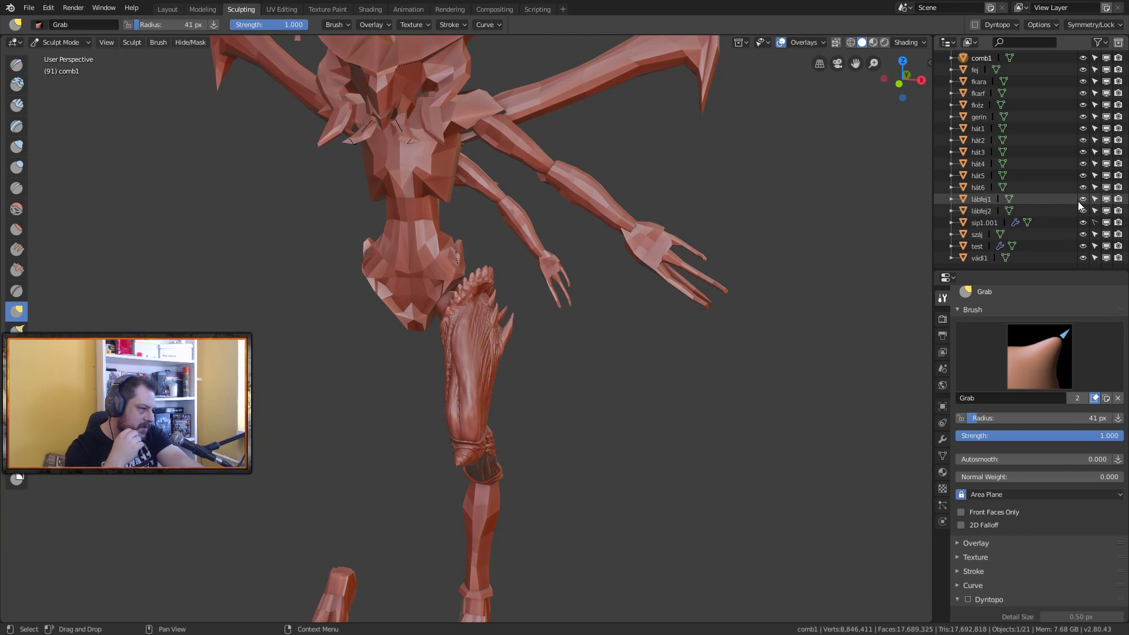
right_click(981, 202)
left_click(983, 203)
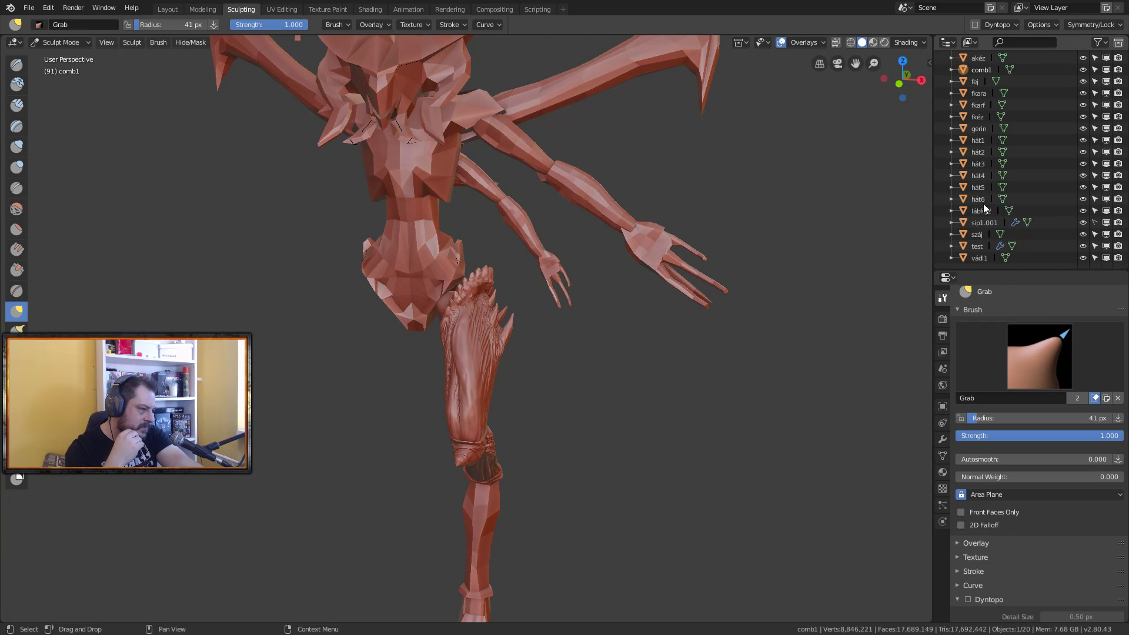
Step: Rename lábfej2 to lábfej1
double_click(991, 212)
left_click(993, 215)
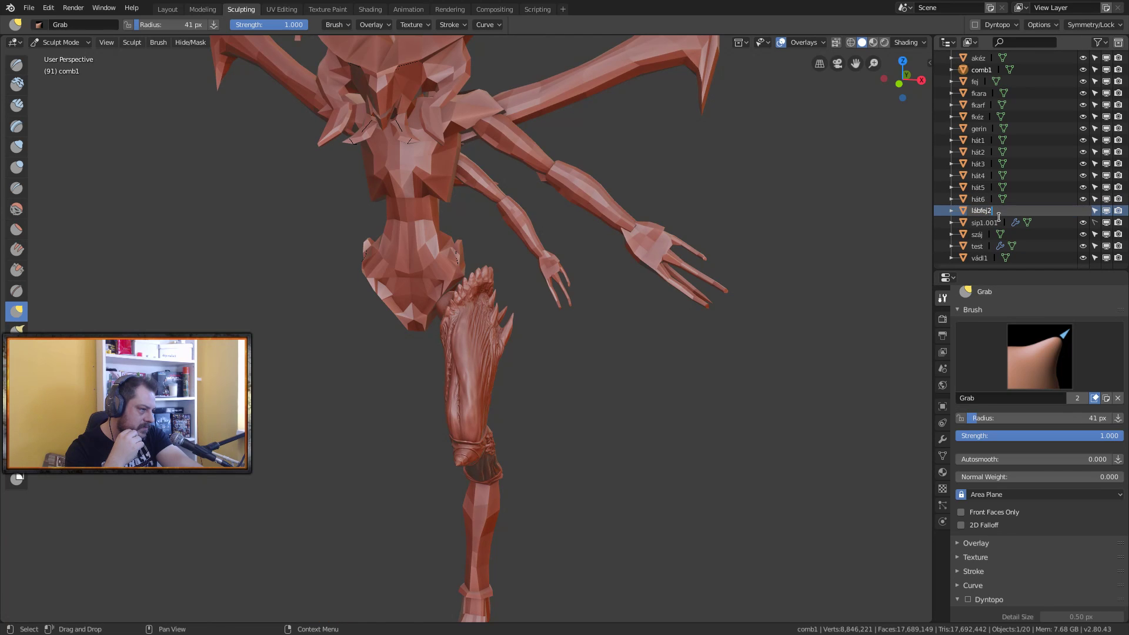
key("BackSpace")
type("1")
key("Return")
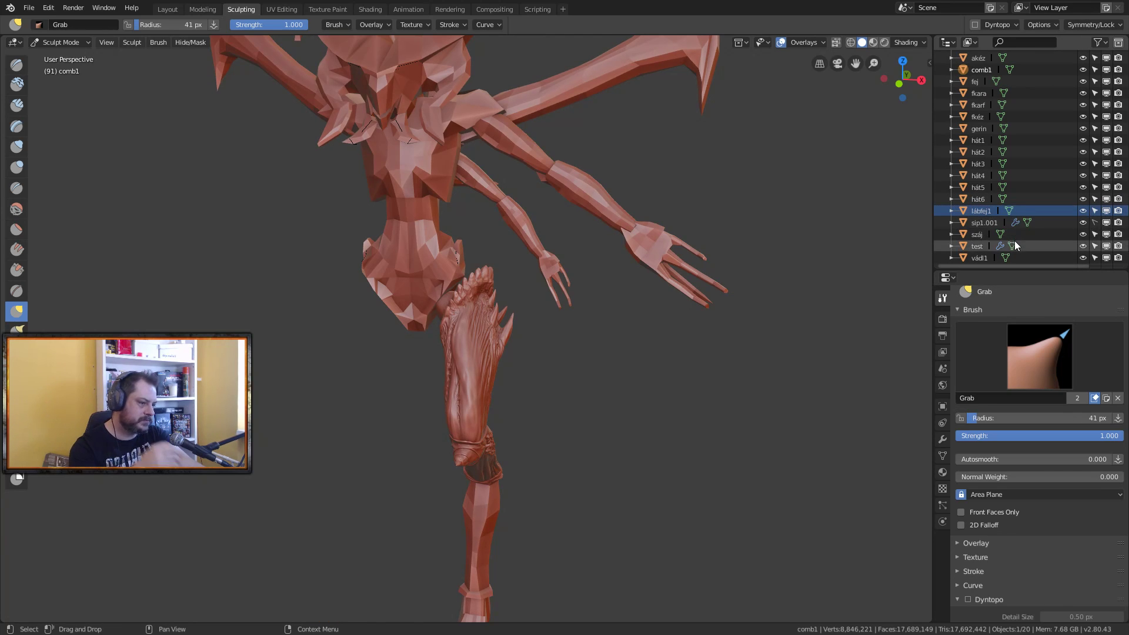
mouse_move(636, 432)
middle_mouse_down()
mouse_move(547, 380)
mouse_move(530, 338)
mouse_move(463, 365)
mouse_move(623, 415)
mouse_move(677, 419)
middle_mouse_up()
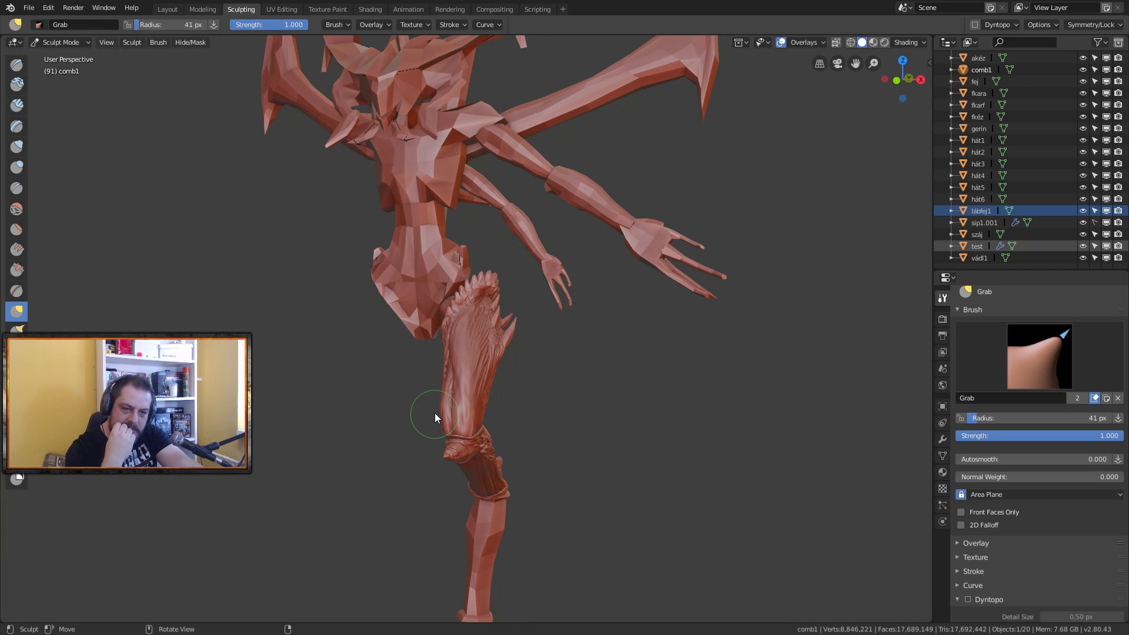
mouse_move(519, 398)
middle_mouse_down()
mouse_move(564, 368)
mouse_move(751, 351)
mouse_move(657, 326)
mouse_move(625, 353)
mouse_move(447, 353)
mouse_move(595, 353)
mouse_move(343, 373)
mouse_move(378, 386)
mouse_move(486, 376)
middle_mouse_up()
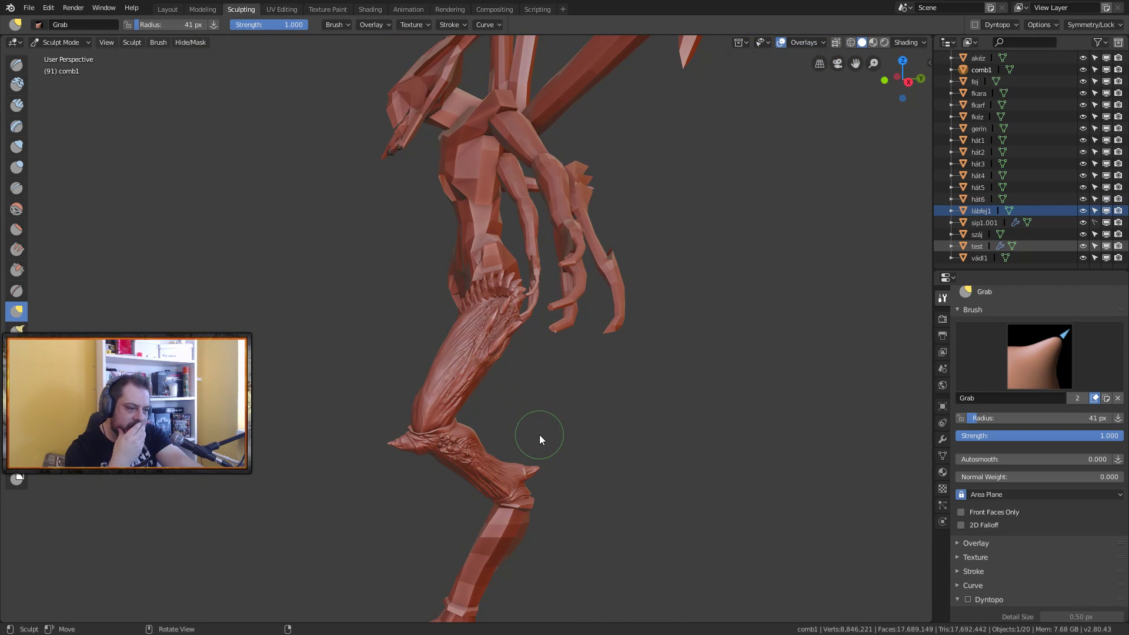
mouse_move(546, 450)
middle_mouse_down()
mouse_move(615, 373)
mouse_move(708, 325)
mouse_move(776, 317)
mouse_move(723, 334)
mouse_move(464, 344)
mouse_move(585, 347)
middle_mouse_up()
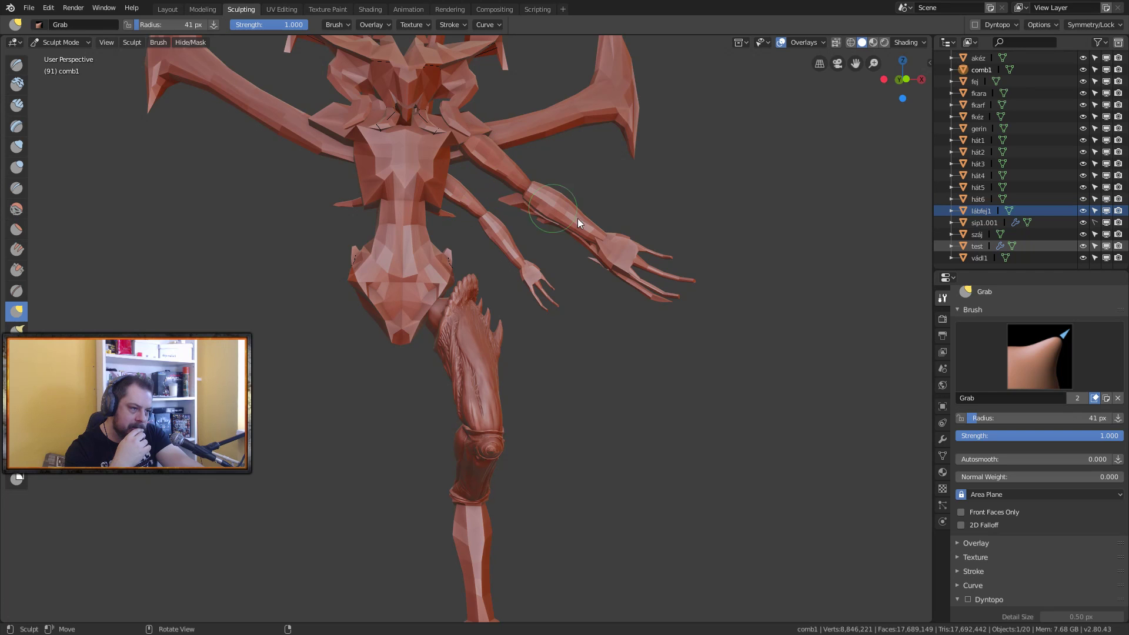
middle_click_drag(680, 395, 492, 293)
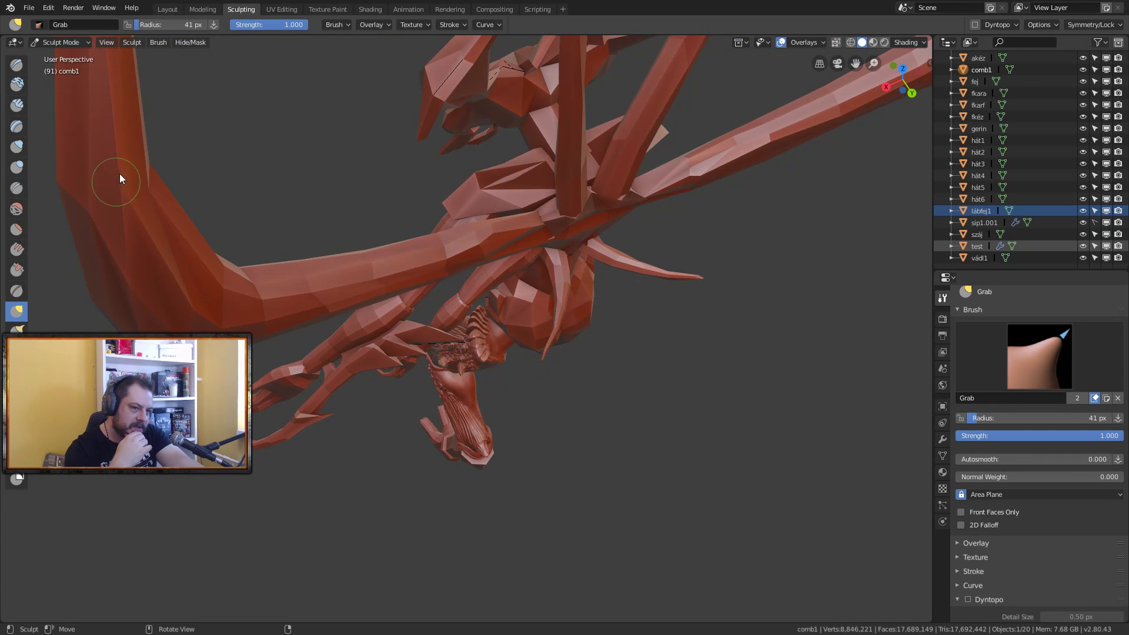
middle_click_drag(118, 179, 276, 200)
mouse_move(433, 313)
middle_mouse_down()
mouse_move(480, 388)
mouse_move(671, 377)
mouse_move(557, 170)
mouse_move(576, 206)
mouse_move(610, 158)
middle_mouse_up()
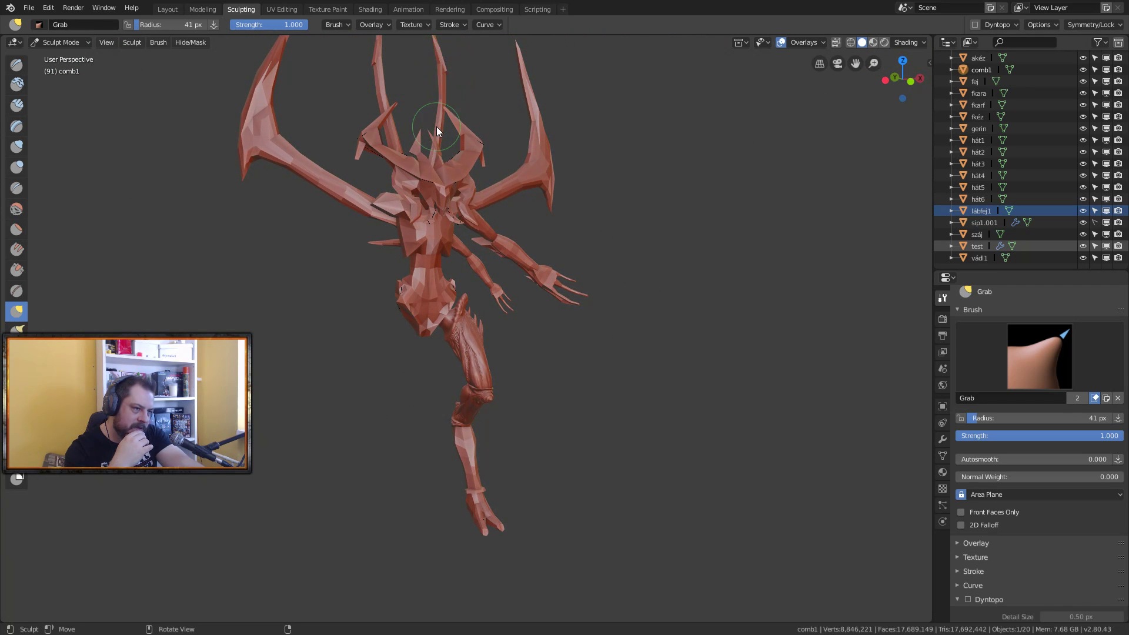
middle_click_drag(485, 298, 488, 255, "ctrl")
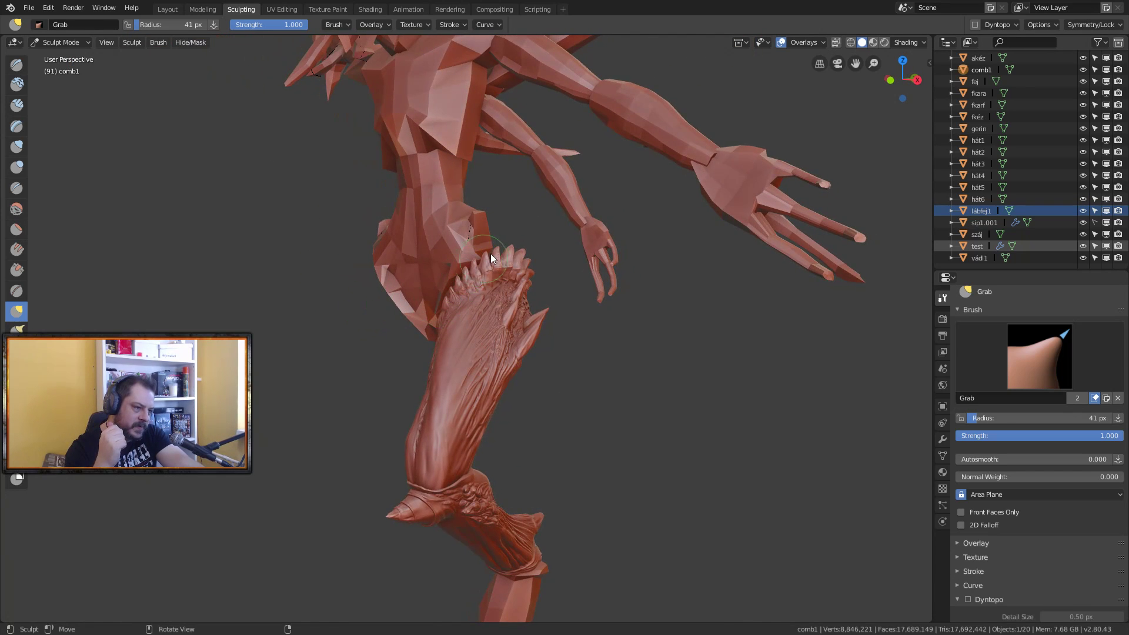
middle_click_drag(486, 201, 517, 183)
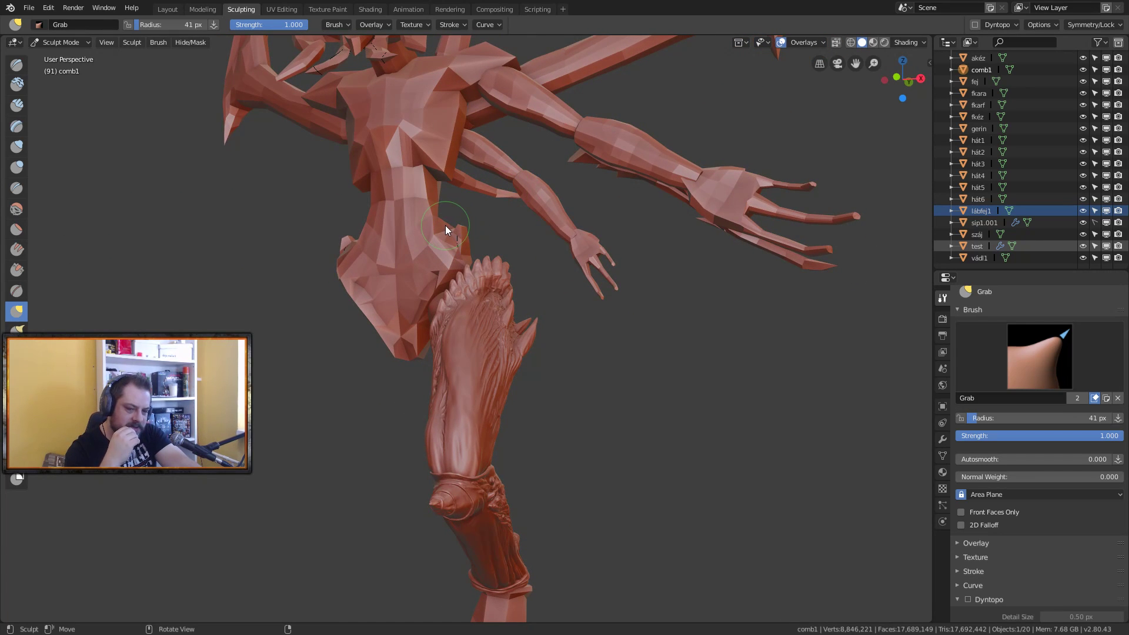
middle_click_drag(504, 214, 297, 224)
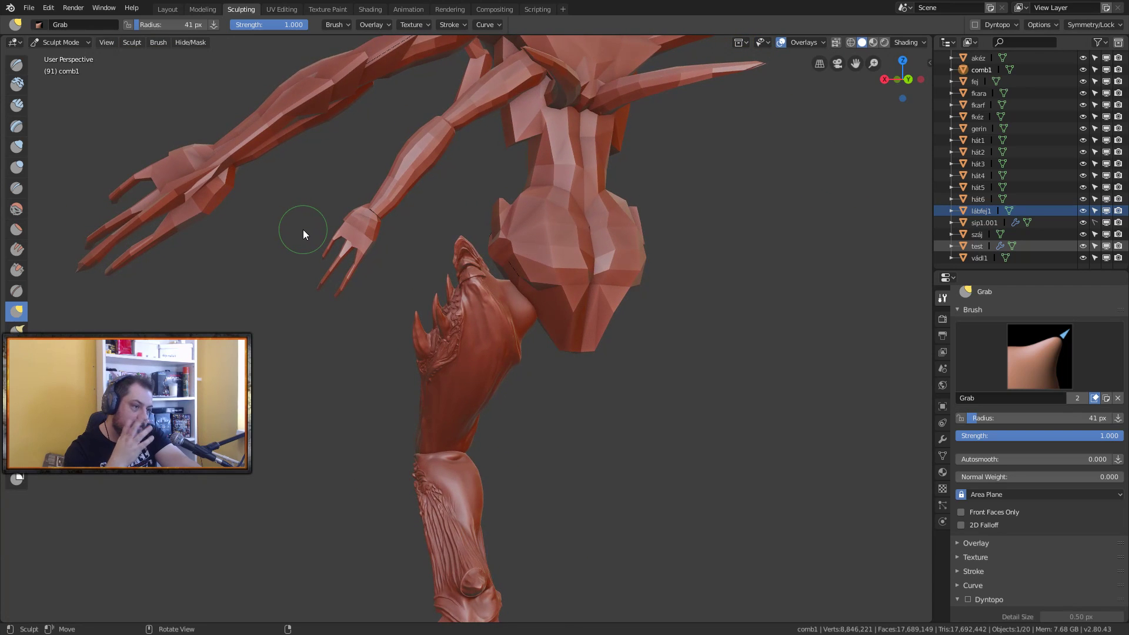
scroll(594, 330, "down", 4)
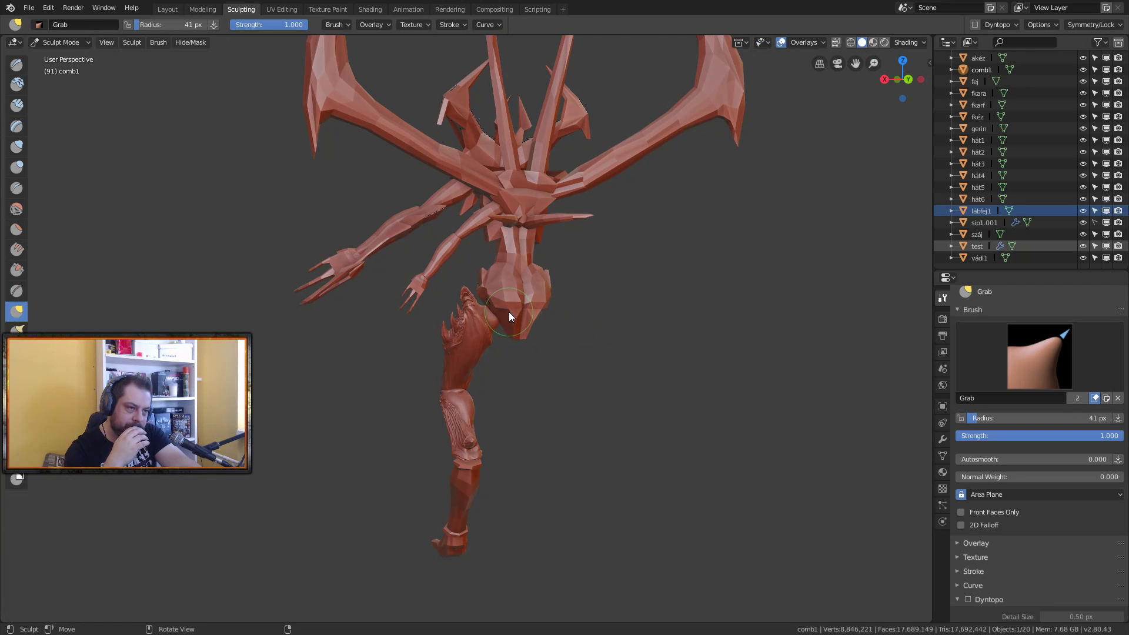
mouse_move(543, 376)
middle_mouse_down()
mouse_move(712, 372)
mouse_move(651, 381)
mouse_move(454, 365)
mouse_move(514, 368)
mouse_move(555, 355)
middle_mouse_up()
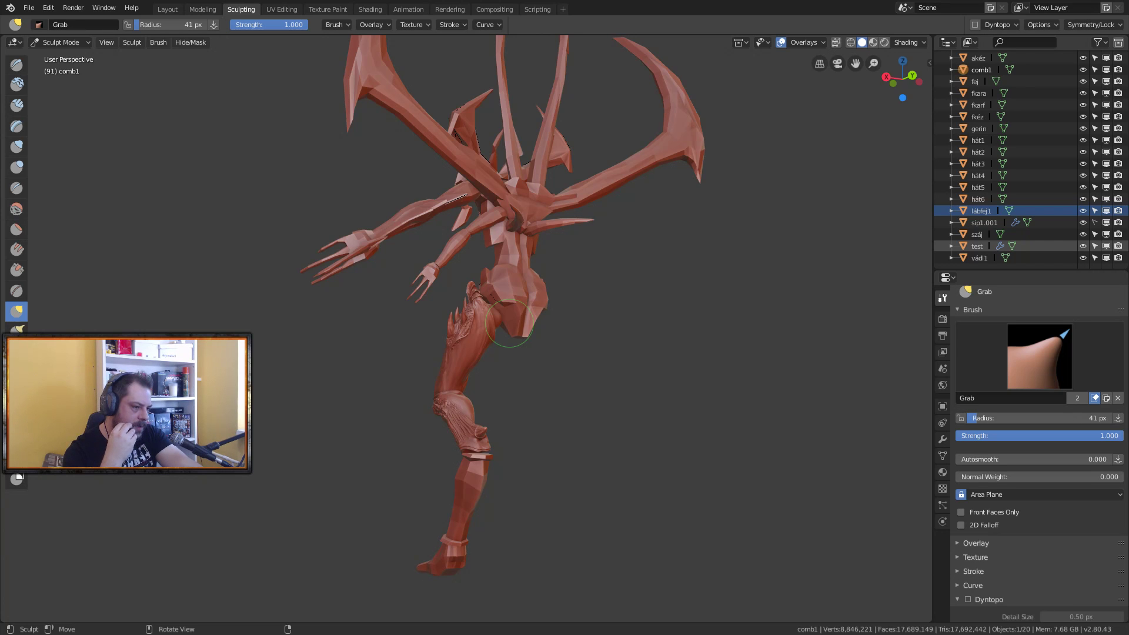
mouse_move(496, 396)
middle_mouse_down()
mouse_move(735, 428)
mouse_move(659, 434)
middle_mouse_up()
scroll(1051, 138, "up", 3)
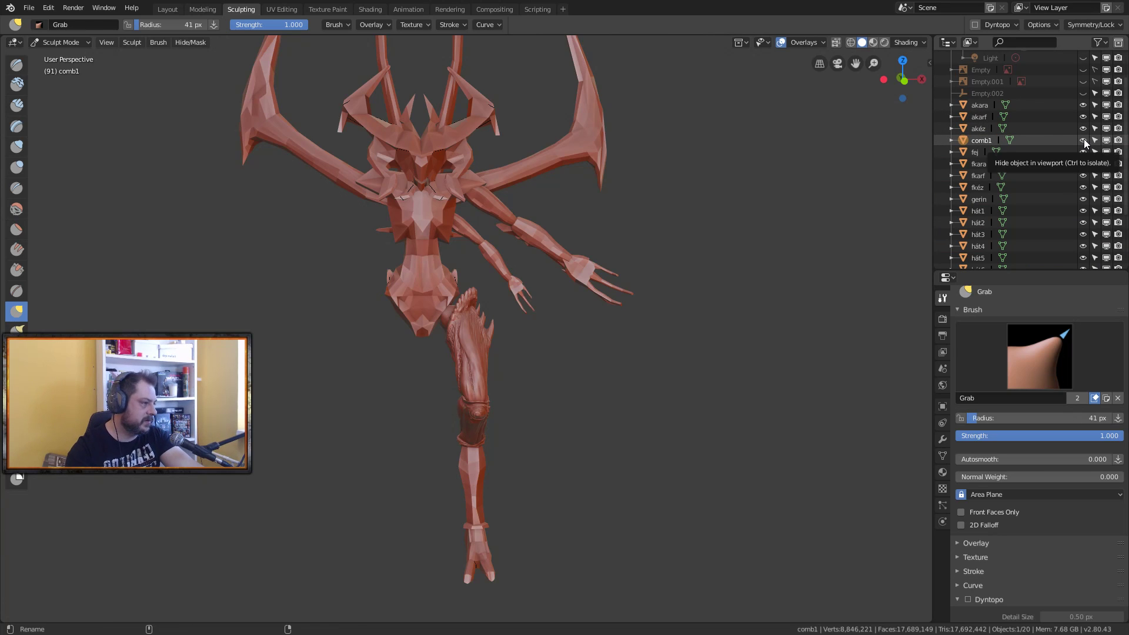
Step: Show only the comb1 sculpt and orbit and pan along the cuff toward its tip
left_click(1083, 139, "ctrl")
scroll(816, 259, "down", 5)
scroll(475, 340, "up", 6)
scroll(470, 336, "up", 5)
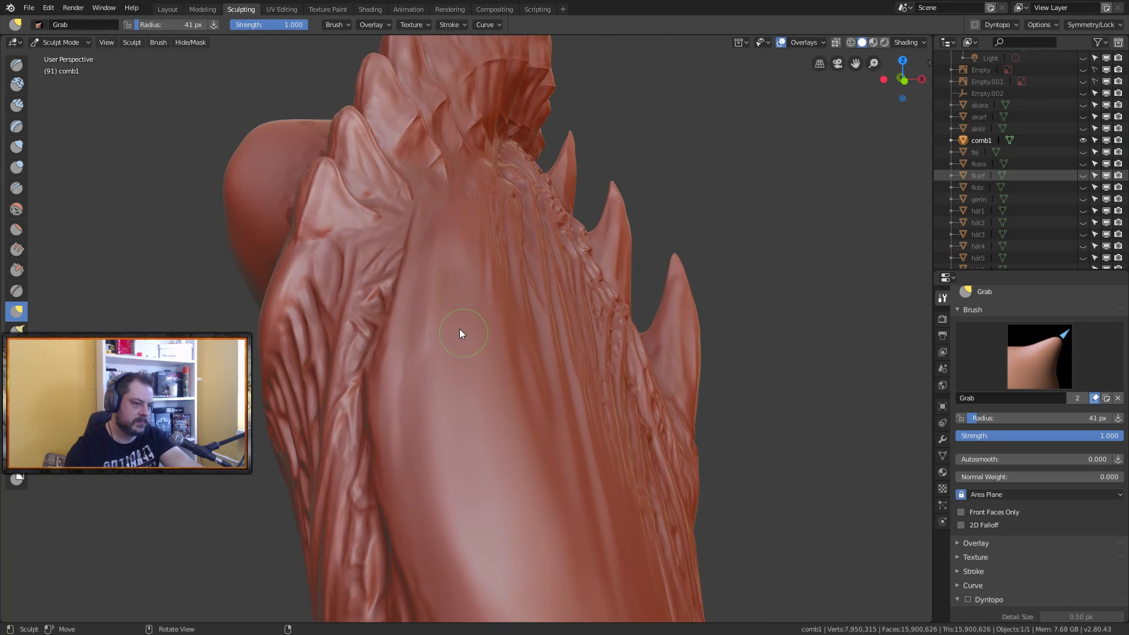
middle_click_drag(446, 407, 613, 62)
mouse_move(676, 398)
middle_mouse_down()
mouse_move(718, 245)
mouse_move(782, 216)
mouse_move(792, 248)
mouse_move(798, 239)
middle_mouse_up()
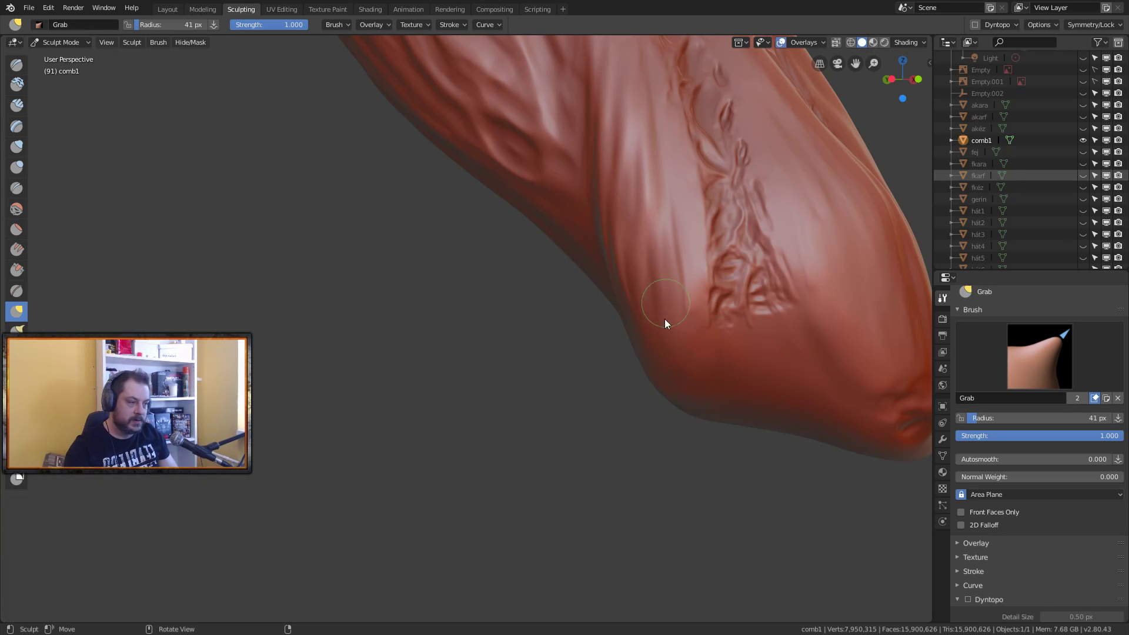
mouse_move(696, 340)
middle_mouse_down()
mouse_move(665, 350)
mouse_move(721, 325)
mouse_move(529, 327)
middle_mouse_up()
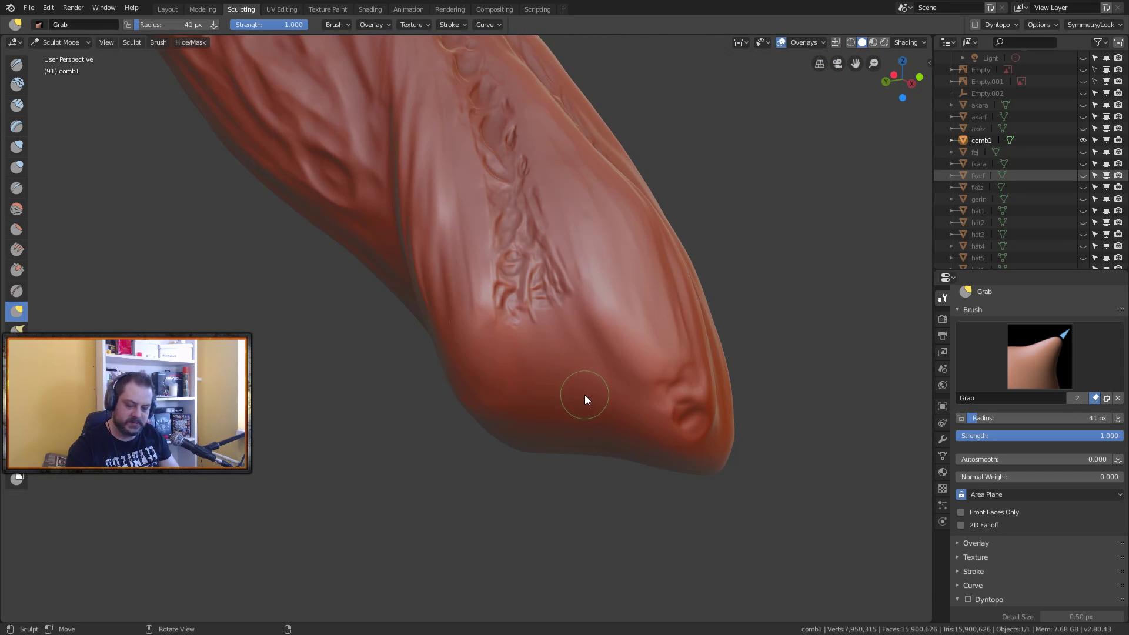
Step: Shrink the brush radius to 14 px and switch to the Clay brush
key("f")
left_click(569, 391)
key("f")
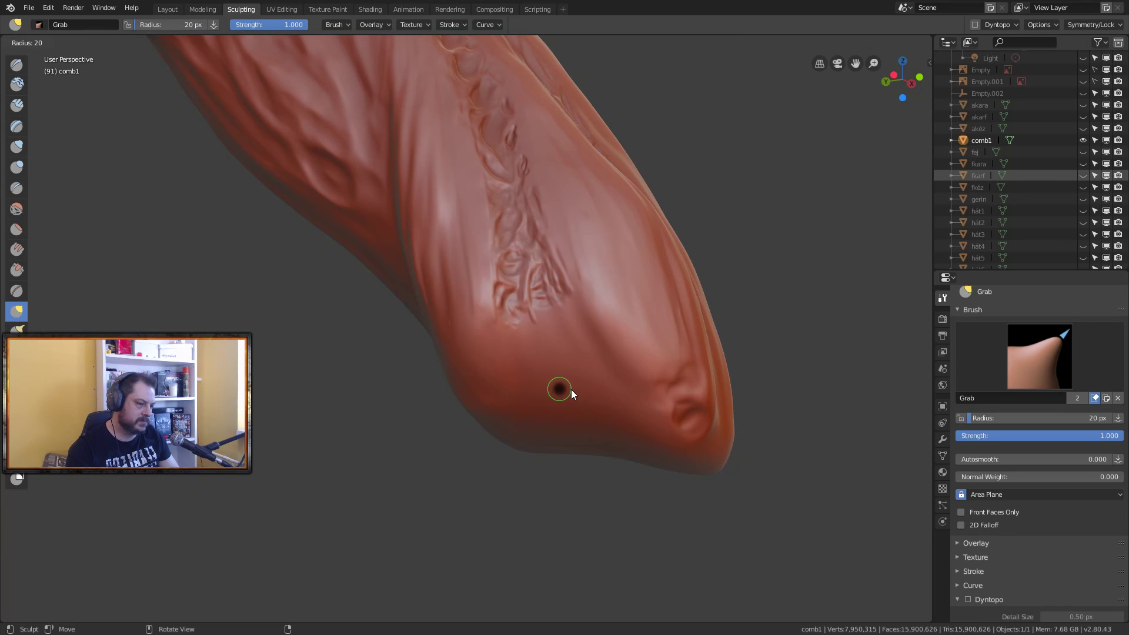
left_click(569, 389)
key("f")
left_click(566, 391)
key("c")
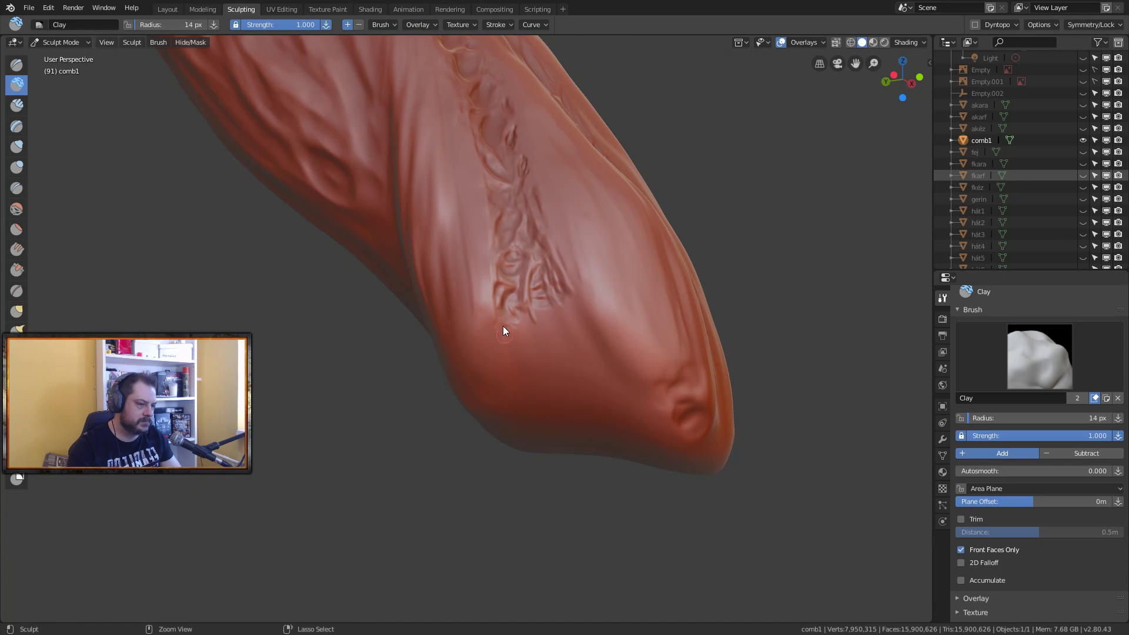
Step: Build raised clay ridges and shallow grooves along the ornament band
left_click_drag(503, 320, 513, 357)
left_click_drag(525, 285, 539, 384)
mouse_move(524, 343)
left_mouse_down("ctrl")
mouse_move(516, 359)
mouse_move(502, 358)
left_mouse_up("ctrl")
mouse_move(499, 314)
left_mouse_down()
mouse_move(499, 417)
mouse_move(510, 433)
mouse_move(488, 371)
mouse_move(500, 379)
mouse_move(479, 386)
mouse_move(478, 294)
mouse_move(485, 384)
mouse_move(480, 304)
left_mouse_up()
mouse_move(492, 361)
middle_mouse_down()
mouse_move(506, 366)
mouse_move(546, 335)
middle_mouse_up()
mouse_move(545, 331)
left_mouse_down()
mouse_move(529, 307)
mouse_move(542, 370)
mouse_move(535, 333)
mouse_move(524, 335)
mouse_move(534, 361)
mouse_move(527, 335)
mouse_move(523, 356)
mouse_move(510, 352)
mouse_move(503, 364)
mouse_move(513, 359)
left_mouse_up()
Step: Shrink the Clay brush to 10 px and add fine strokes along the ornament crease
key("f")
left_click(520, 353)
mouse_move(520, 365)
left_mouse_down()
mouse_move(519, 383)
mouse_move(511, 368)
mouse_move(535, 390)
mouse_move(533, 372)
left_mouse_up()
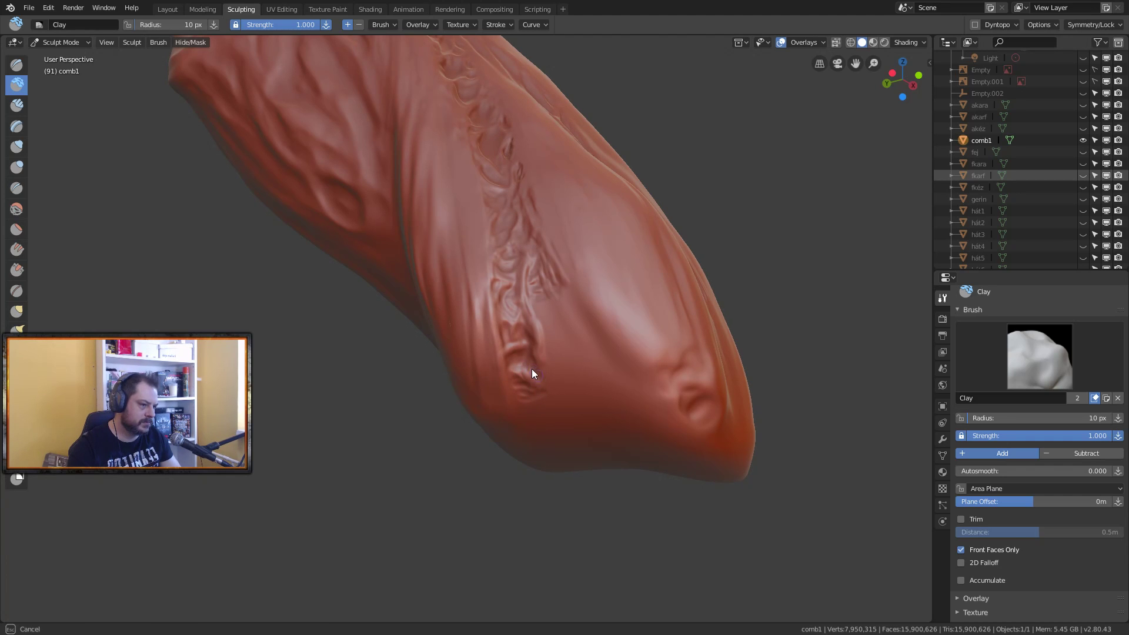
mouse_move(532, 367)
middle_mouse_down()
mouse_move(538, 350)
mouse_move(529, 351)
middle_mouse_up()
mouse_move(529, 356)
left_mouse_down()
mouse_move(535, 375)
mouse_move(542, 326)
mouse_move(555, 329)
mouse_move(523, 389)
mouse_move(510, 380)
mouse_move(540, 395)
mouse_move(528, 425)
mouse_move(553, 404)
mouse_move(524, 415)
mouse_move(527, 391)
mouse_move(513, 398)
mouse_move(522, 387)
mouse_move(548, 390)
mouse_move(538, 357)
mouse_move(513, 354)
mouse_move(506, 323)
mouse_move(537, 388)
mouse_move(524, 401)
mouse_move(531, 394)
left_mouse_up()
middle_click_drag(542, 384, 528, 414)
left_click_drag(528, 417, 551, 398)
Step: Raise a curling loop with curved ridges running toward the lower spiral
middle_click_drag(541, 308, 530, 351)
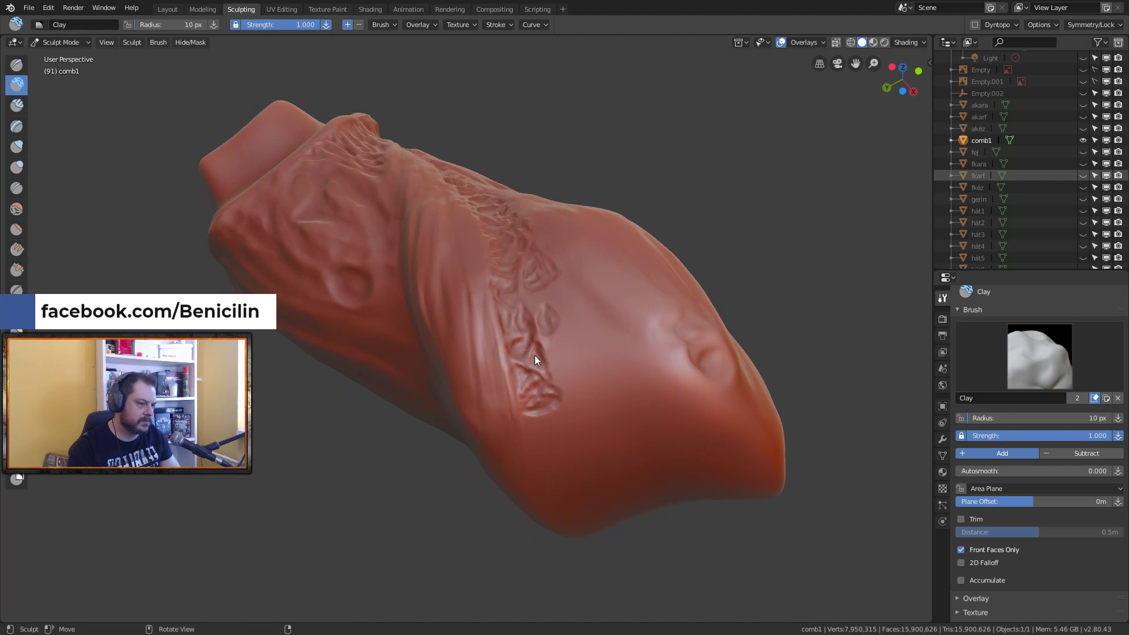
left_click_drag(567, 381, 569, 365)
mouse_move(569, 365)
middle_mouse_down()
mouse_move(582, 368)
mouse_move(574, 277)
middle_mouse_up()
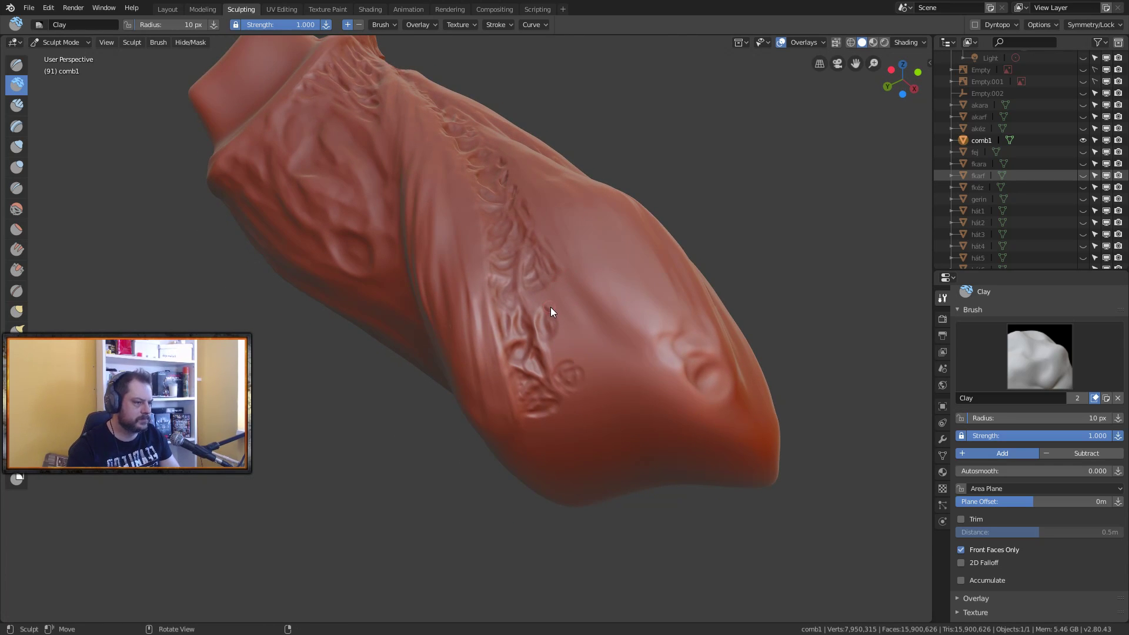
left_click_drag(546, 308, 550, 343)
mouse_move(546, 342)
left_mouse_down()
mouse_move(575, 362)
mouse_move(617, 363)
mouse_move(548, 347)
mouse_move(581, 361)
left_mouse_up()
left_click_drag(558, 356, 599, 361)
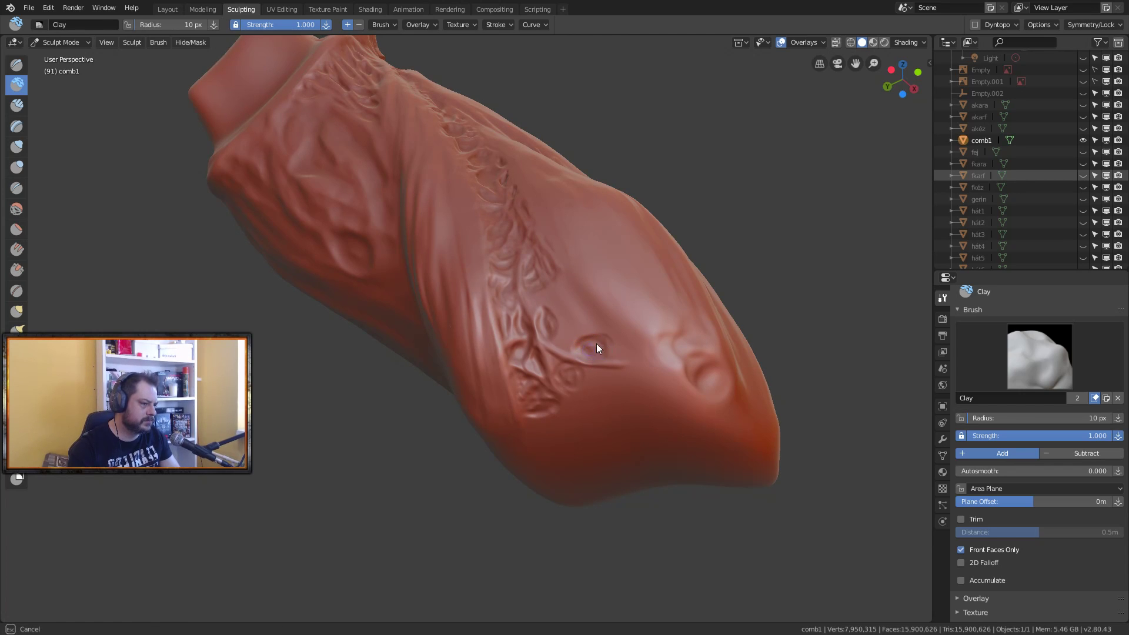
mouse_move(598, 351)
left_mouse_down()
mouse_move(567, 316)
mouse_move(586, 323)
mouse_move(540, 308)
mouse_move(520, 285)
mouse_move(541, 301)
mouse_move(559, 284)
mouse_move(539, 307)
mouse_move(557, 291)
mouse_move(571, 303)
mouse_move(580, 295)
mouse_move(612, 323)
mouse_move(588, 330)
mouse_move(608, 316)
mouse_move(576, 330)
mouse_move(607, 350)
left_mouse_up()
Step: Deepen the swirl and reshape the fine creases in the ornament
left_click_drag(582, 336, 562, 334, "ctrl")
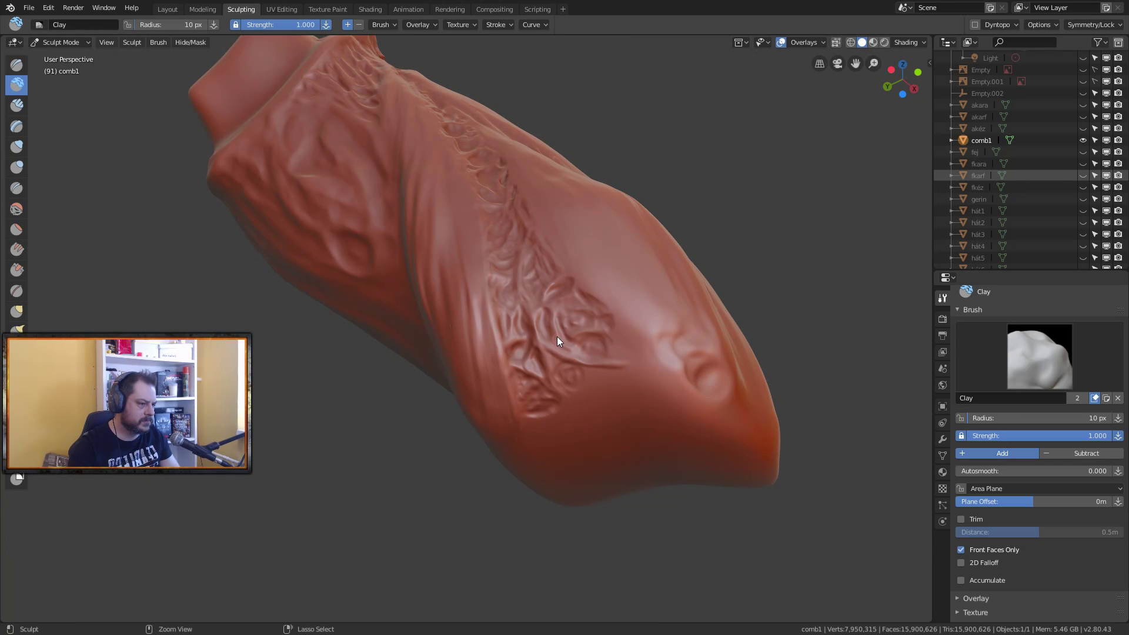
middle_click_drag(539, 285, 538, 326)
left_click_drag(548, 296, 547, 273)
left_click_drag(548, 312, 558, 301)
mouse_move(571, 294)
left_mouse_down()
mouse_move(544, 325)
mouse_move(604, 335)
mouse_move(587, 304)
left_mouse_up()
Step: Extend the raised crease toward the cuff tip and add clay along the lower edge
middle_click_drag(601, 341, 644, 351)
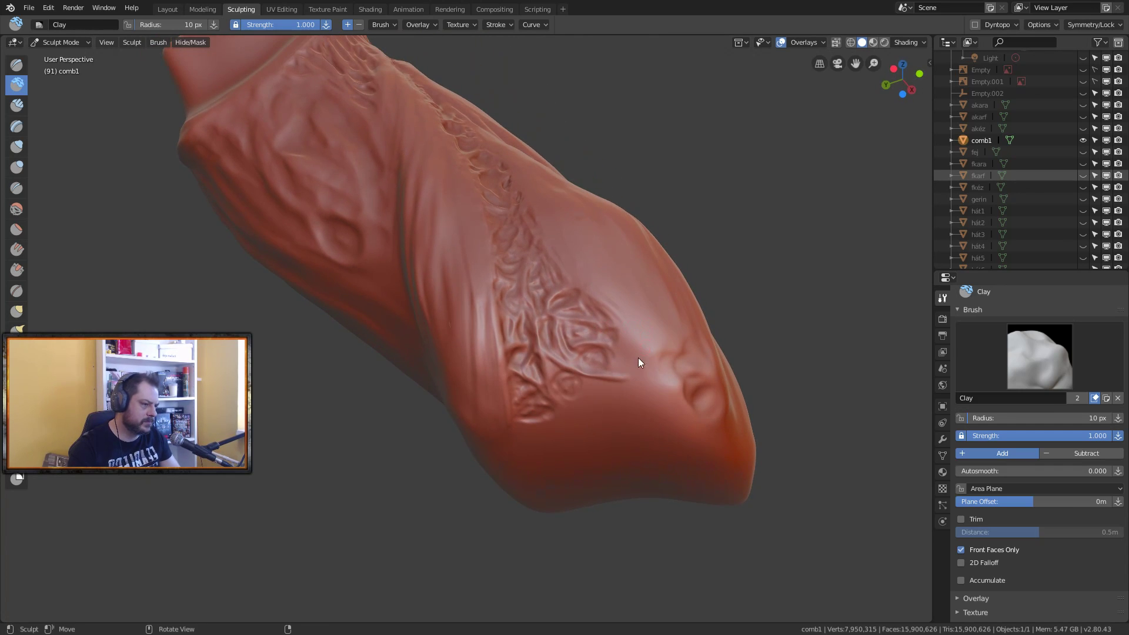
mouse_move(567, 365)
left_mouse_down()
mouse_move(664, 381)
mouse_move(606, 374)
mouse_move(649, 368)
mouse_move(623, 332)
mouse_move(651, 356)
mouse_move(642, 376)
mouse_move(662, 376)
mouse_move(647, 365)
mouse_move(664, 385)
left_mouse_up()
mouse_move(568, 389)
left_mouse_down("ctrl")
mouse_move(552, 361)
mouse_move(567, 401)
mouse_move(633, 393)
mouse_move(621, 383)
mouse_move(651, 387)
left_mouse_up("ctrl")
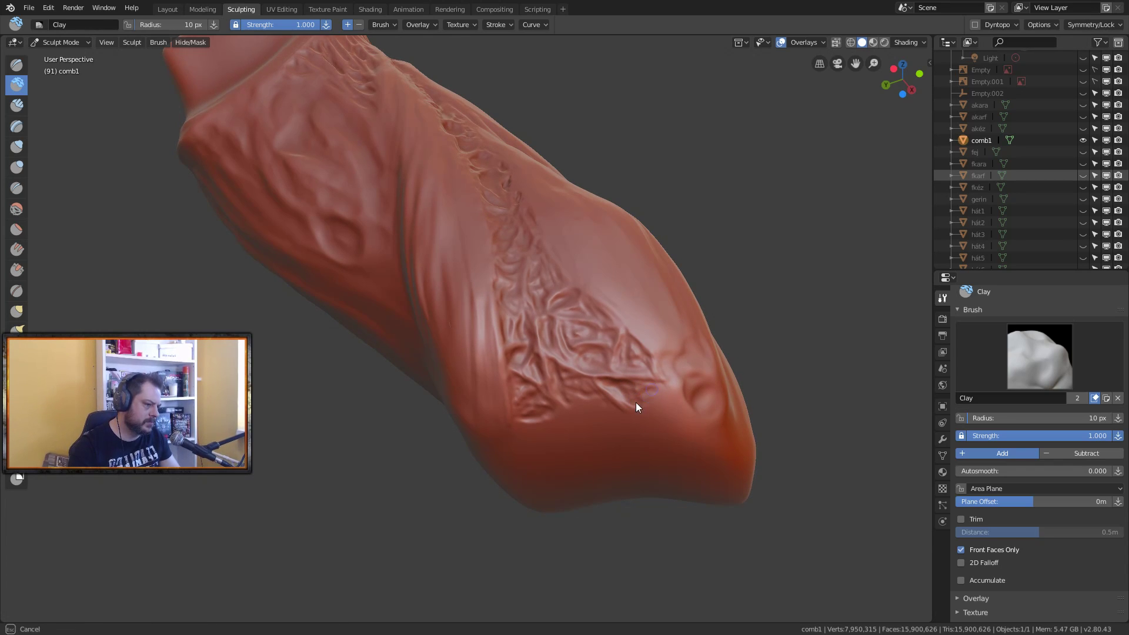
mouse_move(658, 398)
left_mouse_down()
mouse_move(668, 390)
mouse_move(640, 394)
mouse_move(647, 383)
mouse_move(633, 381)
mouse_move(676, 387)
mouse_move(629, 403)
left_mouse_up()
mouse_move(632, 400)
middle_mouse_down()
mouse_move(591, 382)
mouse_move(590, 391)
middle_mouse_up()
mouse_move(591, 392)
left_mouse_down()
mouse_move(594, 409)
mouse_move(594, 390)
mouse_move(562, 414)
mouse_move(559, 404)
mouse_move(597, 392)
left_mouse_up()
middle_click_drag(605, 378, 527, 397)
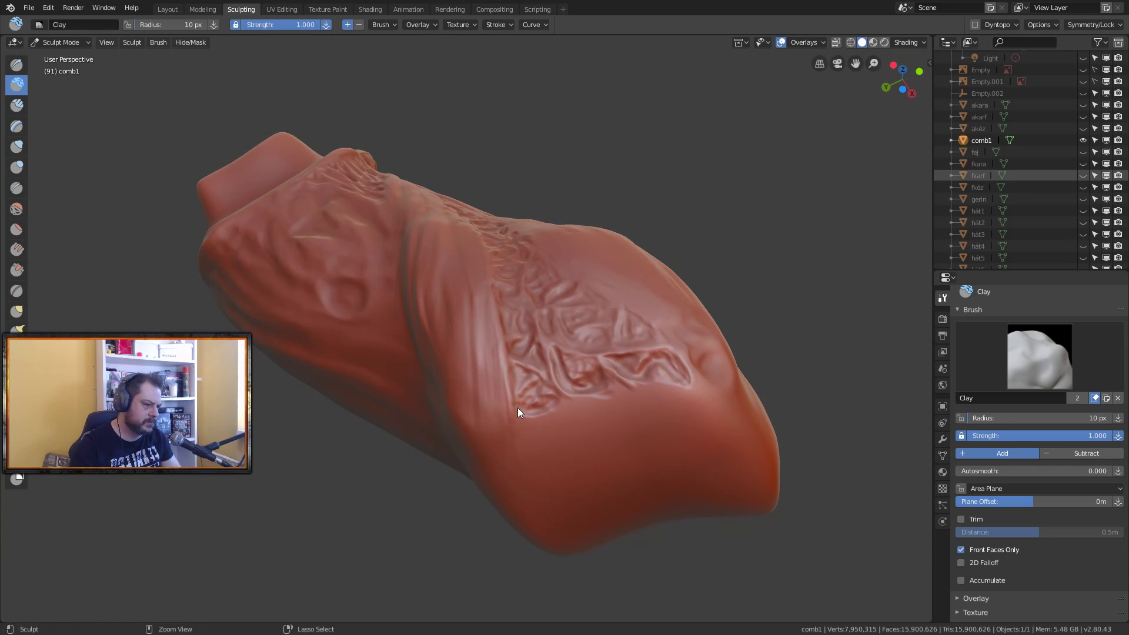
mouse_move(531, 393)
left_mouse_down()
mouse_move(519, 359)
mouse_move(526, 394)
mouse_move(558, 402)
mouse_move(509, 417)
left_mouse_up()
Step: Switch to the Smooth brush and soften the ornament edges, ridge and surface below
key("s")
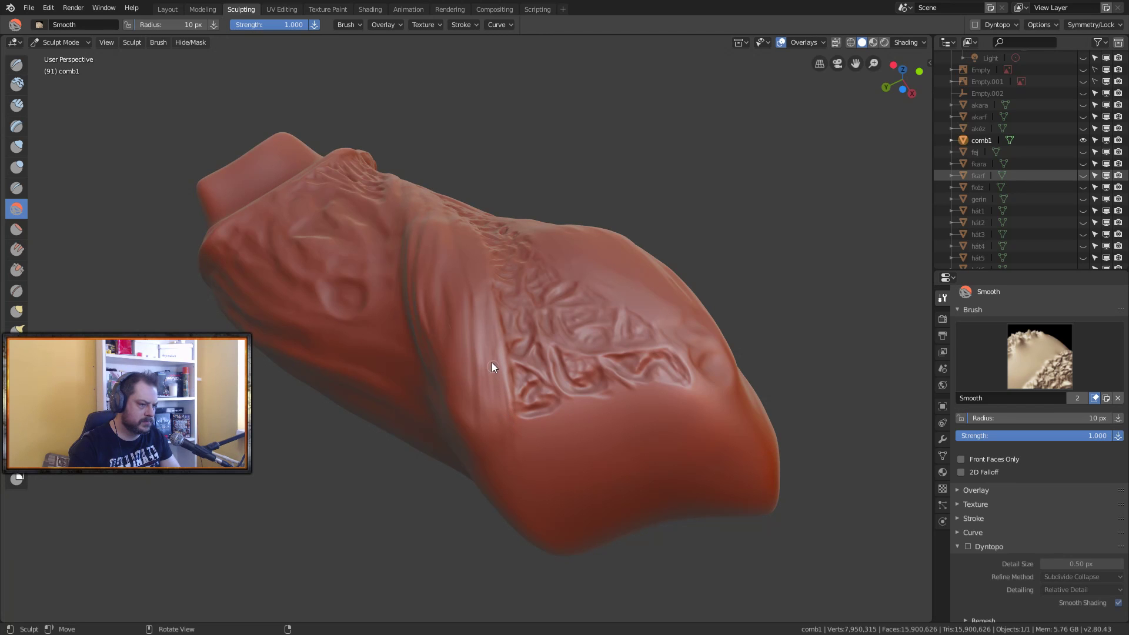
mouse_move(502, 372)
left_mouse_down()
mouse_move(496, 337)
mouse_move(502, 394)
mouse_move(506, 347)
left_mouse_up()
middle_click_drag(503, 307, 527, 353)
left_click_drag(467, 275, 468, 289)
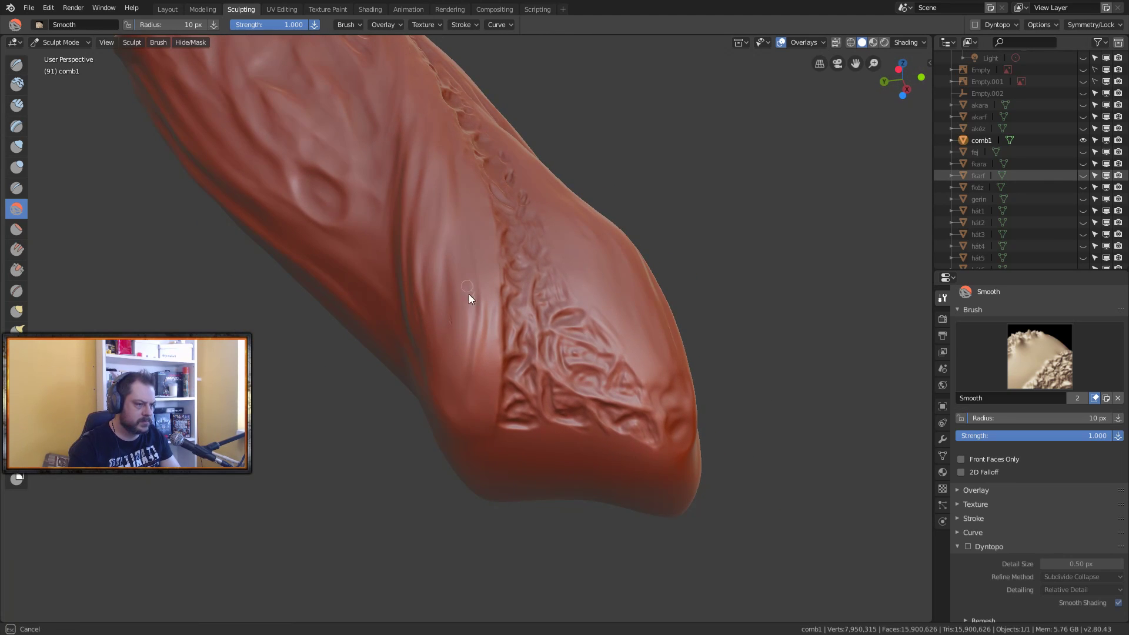
mouse_move(464, 342)
left_mouse_down()
mouse_move(478, 326)
mouse_move(495, 355)
left_mouse_up()
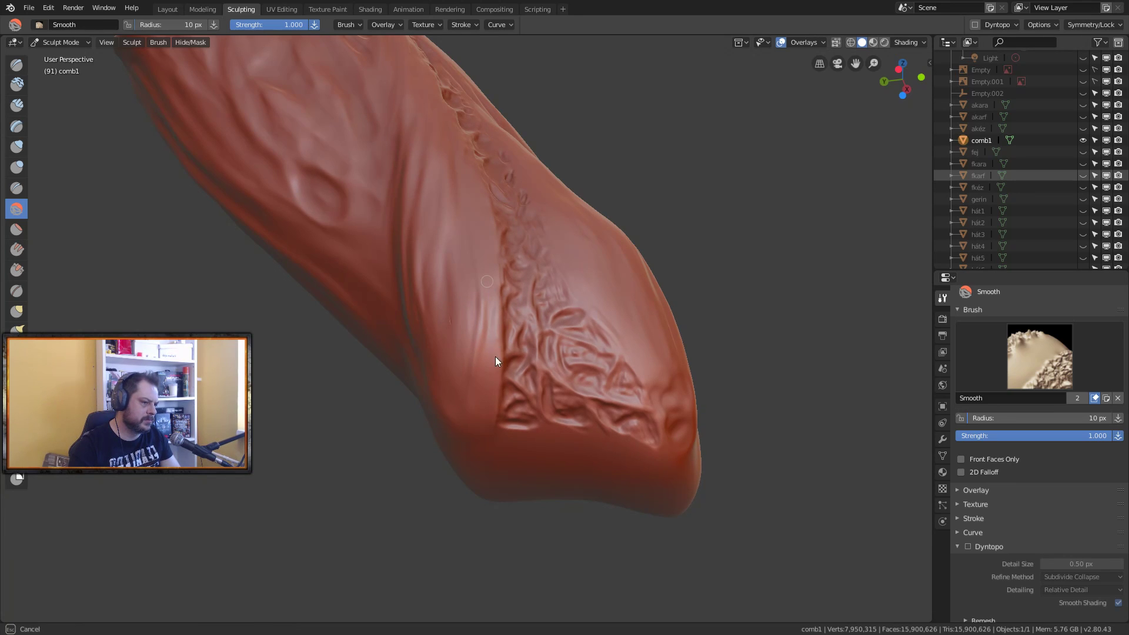
left_click_drag(496, 285, 496, 393)
mouse_move(516, 318)
middle_mouse_down()
mouse_move(507, 348)
mouse_move(584, 489)
mouse_move(568, 357)
mouse_move(556, 370)
mouse_move(590, 302)
mouse_move(574, 346)
middle_mouse_up()
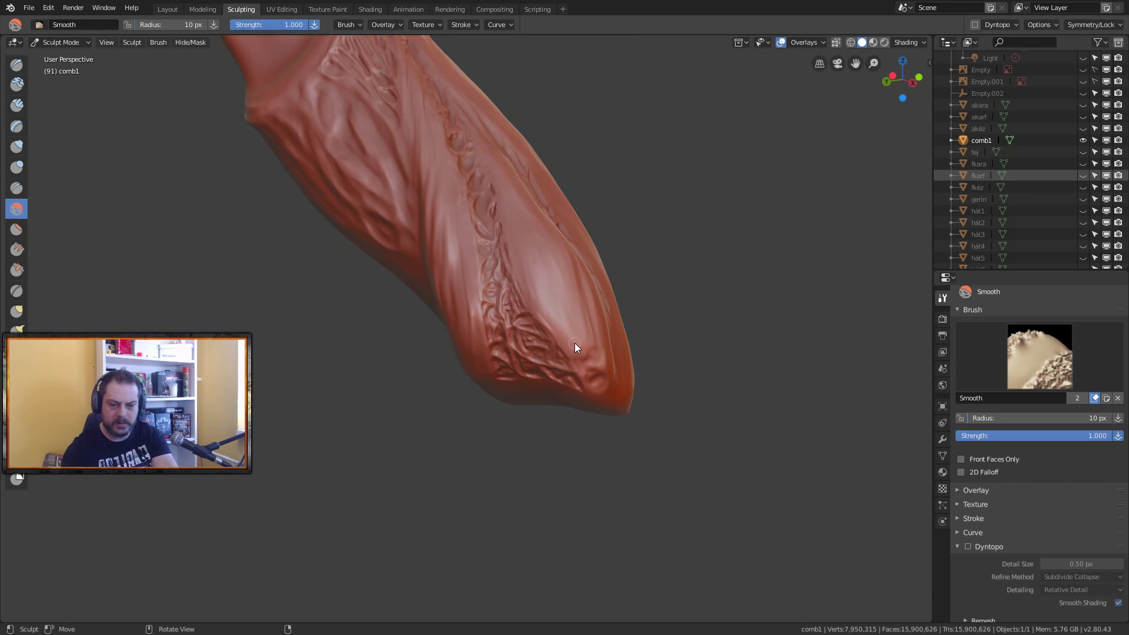
scroll(1029, 171, "down", 5)
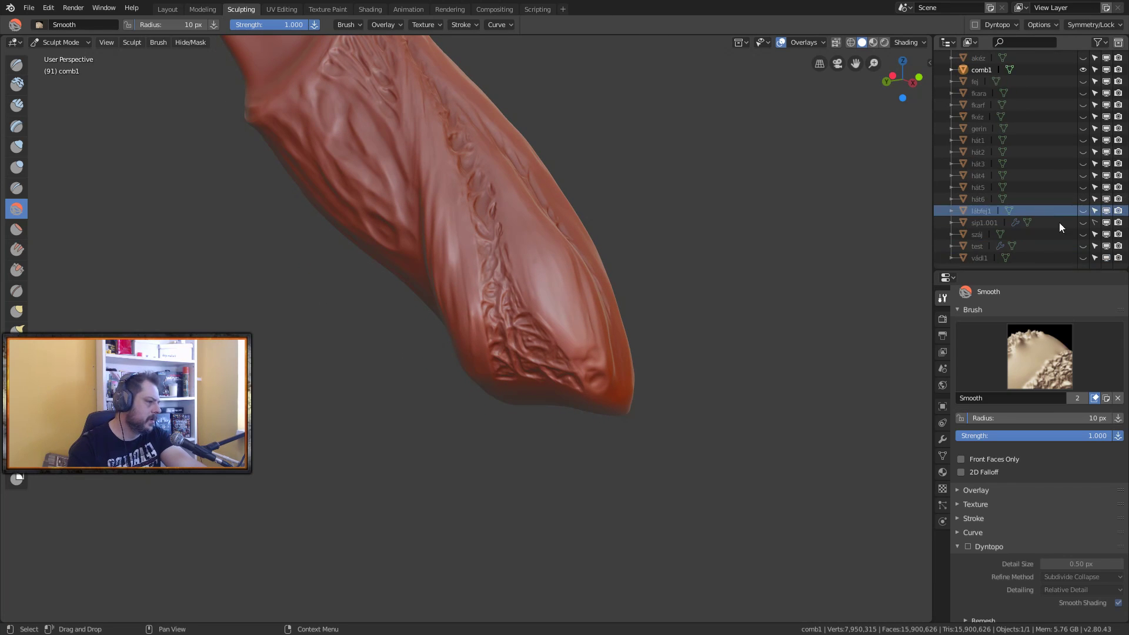
left_click(1082, 223)
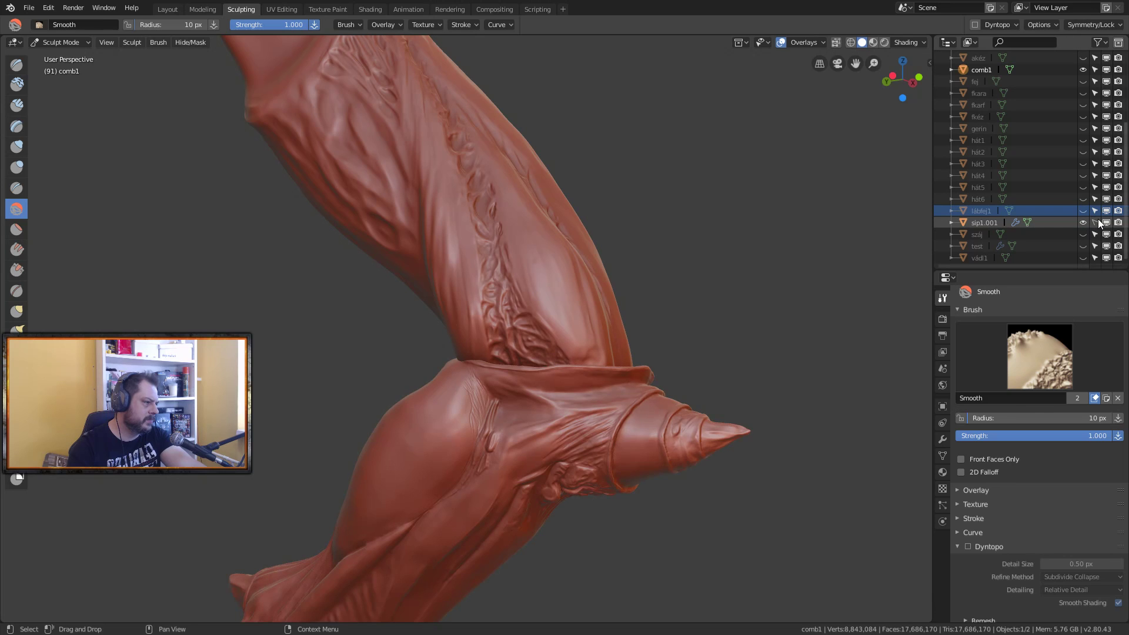
mouse_move(820, 282)
middle_mouse_down()
mouse_move(805, 293)
mouse_move(889, 290)
mouse_move(763, 349)
mouse_move(810, 334)
mouse_move(848, 272)
mouse_move(835, 299)
mouse_move(706, 315)
mouse_move(829, 315)
mouse_move(792, 317)
mouse_move(814, 281)
mouse_move(770, 321)
mouse_move(811, 316)
mouse_move(776, 328)
mouse_move(759, 320)
middle_mouse_up()
scroll(664, 312, "down", 2)
scroll(707, 348, "up", 2)
left_click(1083, 222)
left_click(1083, 222)
left_click(1083, 222)
left_click(1084, 223)
left_click(1083, 222)
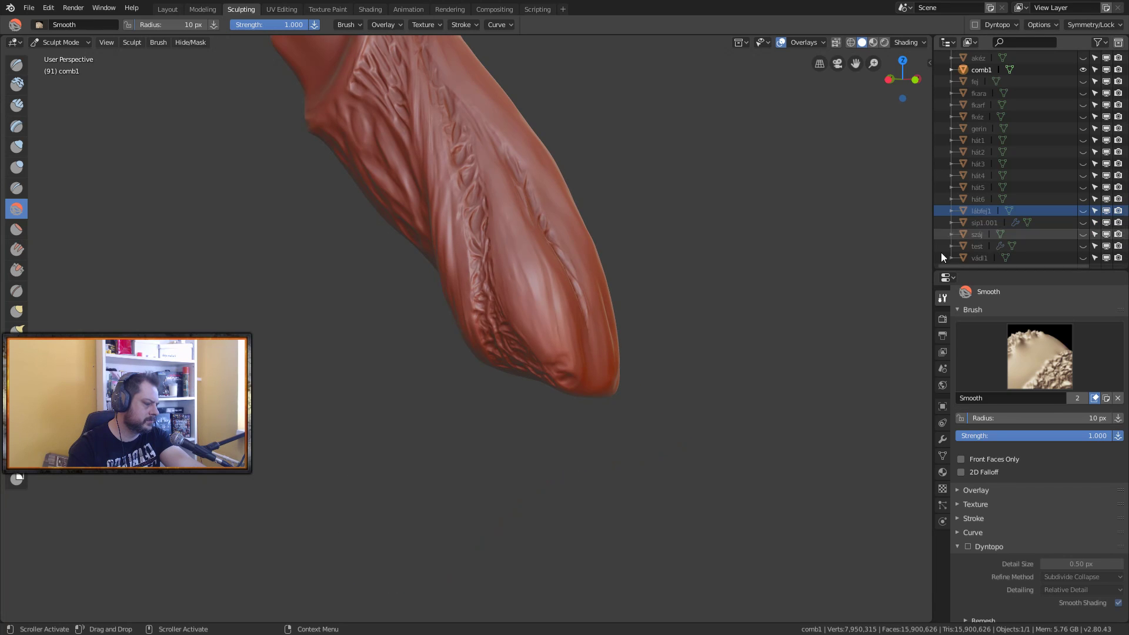
scroll(532, 312, "down", 4)
scroll(481, 220, "up", 3)
middle_click_drag(418, 250, 644, 388)
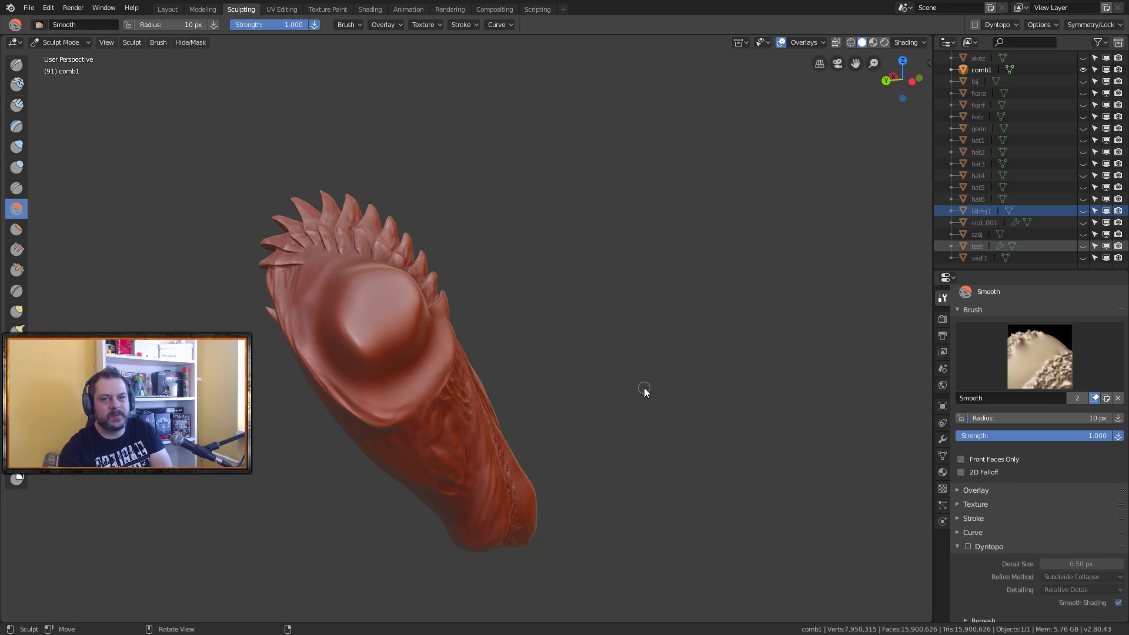
Step: Orbit toward the heel and smooth the surface near the bulge
mouse_move(291, 262)
middle_mouse_down()
mouse_move(456, 344)
mouse_move(555, 350)
mouse_move(461, 420)
mouse_move(352, 389)
middle_mouse_up()
middle_click_drag(459, 323, 455, 222, "ctrl")
mouse_move(465, 329)
middle_mouse_down()
mouse_move(469, 227)
mouse_move(494, 474)
mouse_move(612, 301)
middle_mouse_up()
key("c")
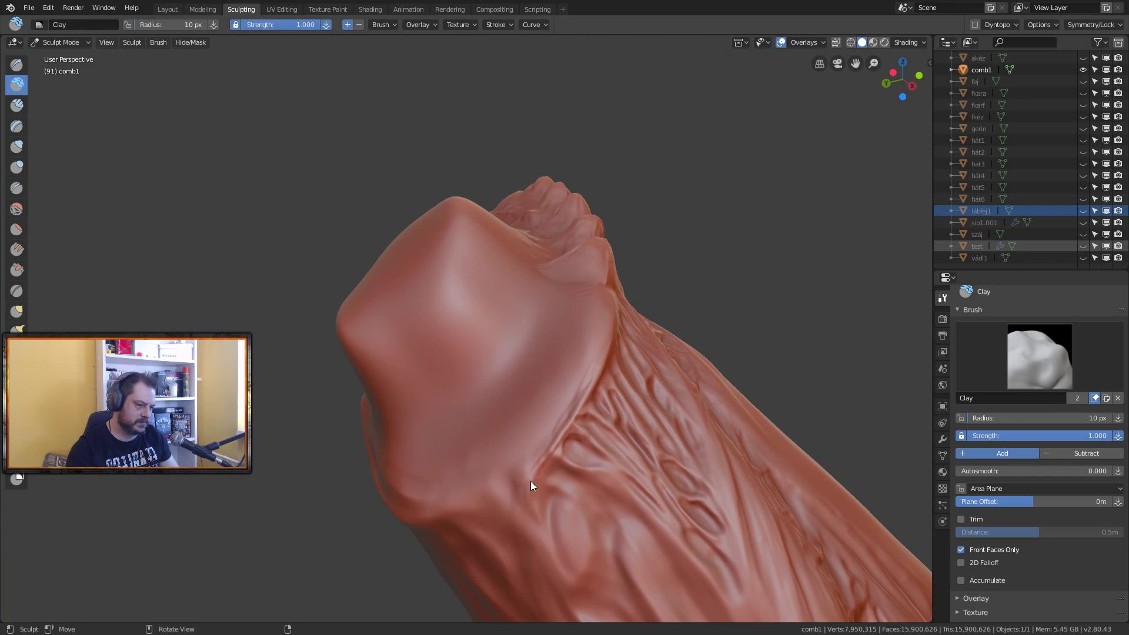
key("shift+s")
left_click_drag(529, 500, 529, 494)
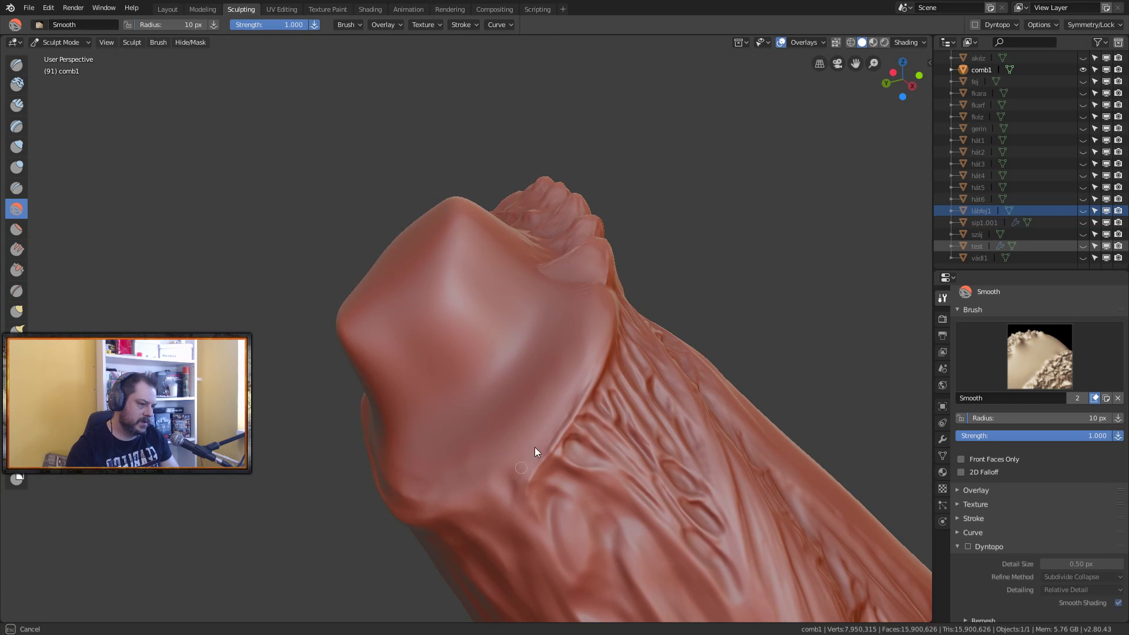
mouse_move(582, 374)
middle_mouse_down()
mouse_move(504, 386)
mouse_move(568, 419)
middle_mouse_up()
middle_click_drag(570, 291, 545, 286)
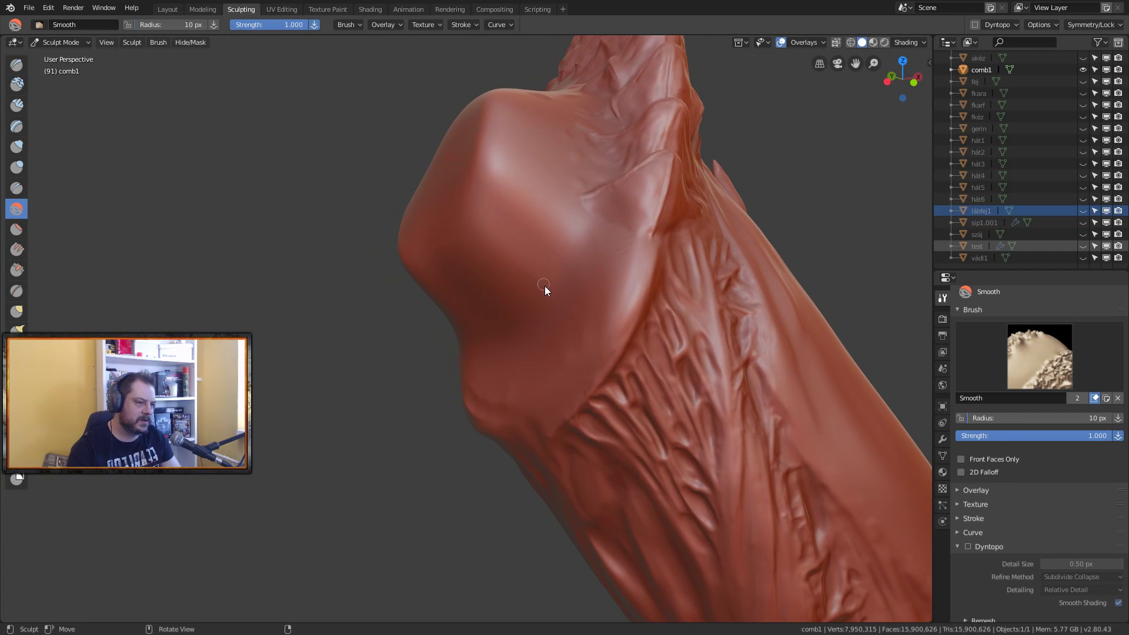
Step: Set the brush radius to 33 px and smooth the bulge beside the crest plates
key("c")
key("f")
left_click(566, 282)
key("s")
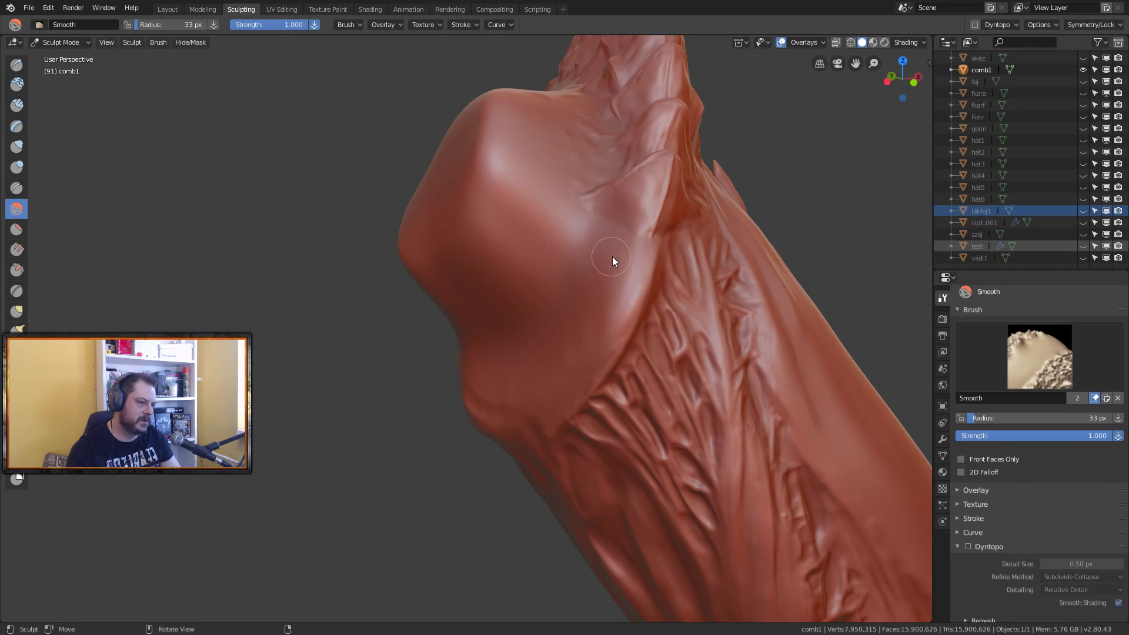
mouse_move(630, 253)
middle_mouse_down()
mouse_move(580, 278)
mouse_move(608, 158)
middle_mouse_up()
left_click_drag(617, 172, 605, 183)
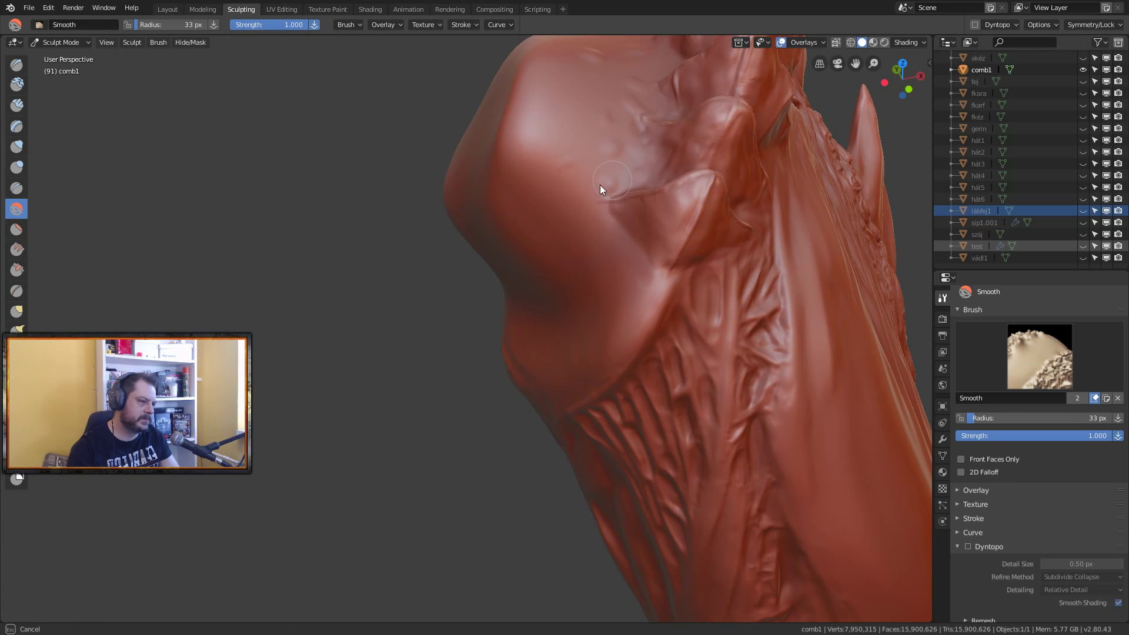
left_click_drag(622, 143, 591, 185)
middle_click_drag(592, 185, 493, 397)
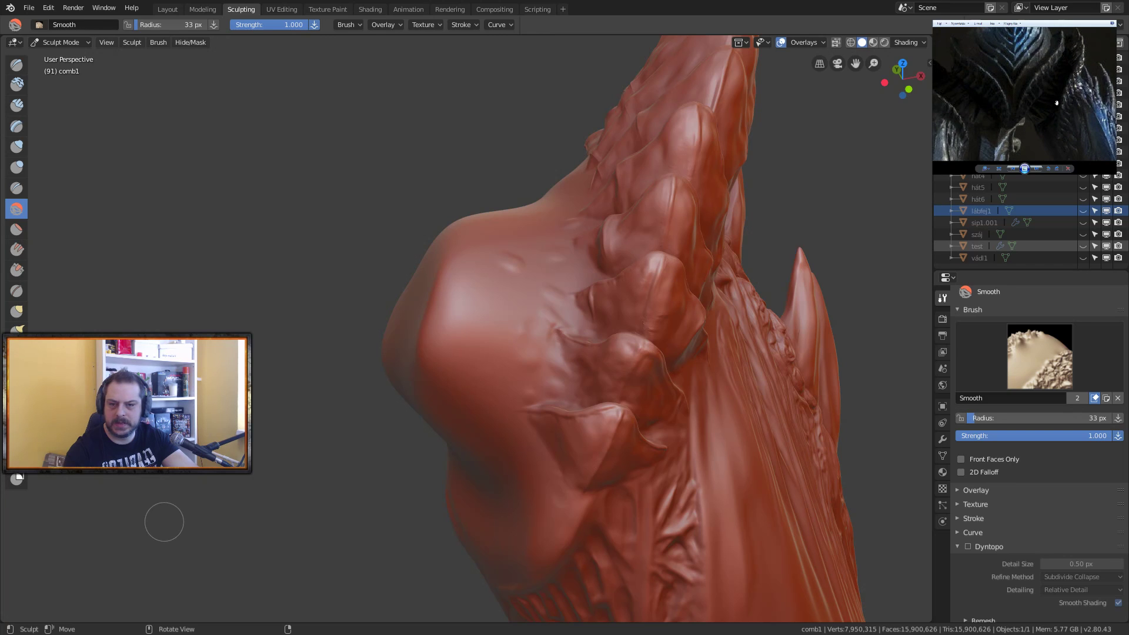
Step: Orbit and zoom around the spiked crest to inspect it from several sides
mouse_move(743, 323)
middle_mouse_down()
mouse_move(700, 335)
mouse_move(569, 333)
mouse_move(529, 314)
mouse_move(544, 306)
middle_mouse_up()
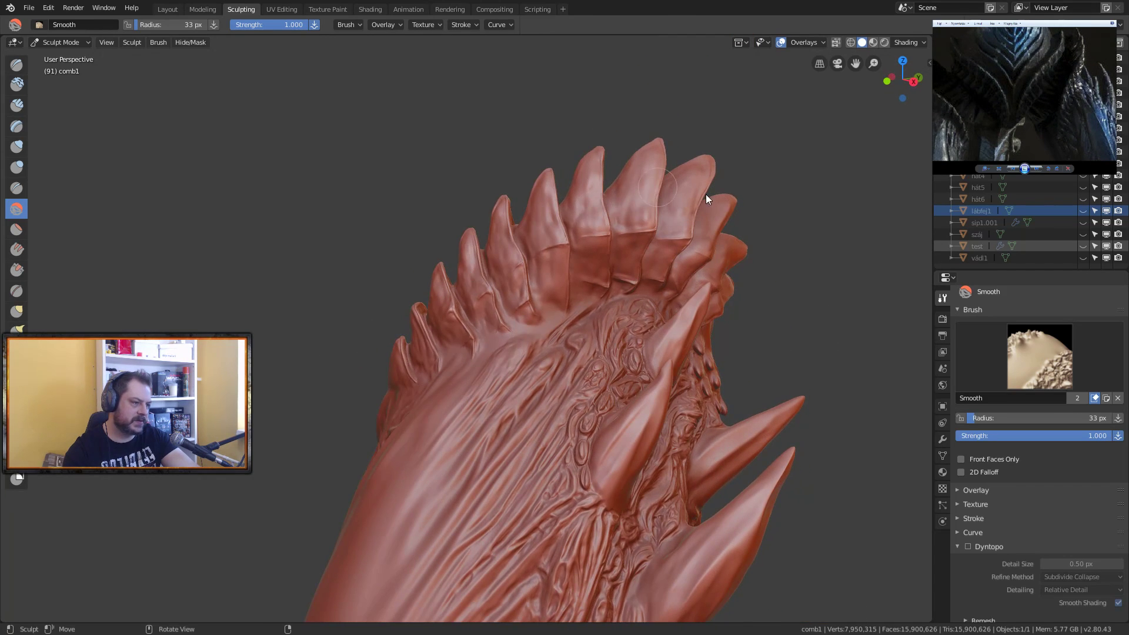
scroll(627, 259, "down", 4)
mouse_move(627, 258)
middle_mouse_down()
mouse_move(544, 338)
mouse_move(507, 338)
mouse_move(611, 334)
mouse_move(434, 337)
mouse_move(629, 341)
mouse_move(532, 340)
middle_mouse_up()
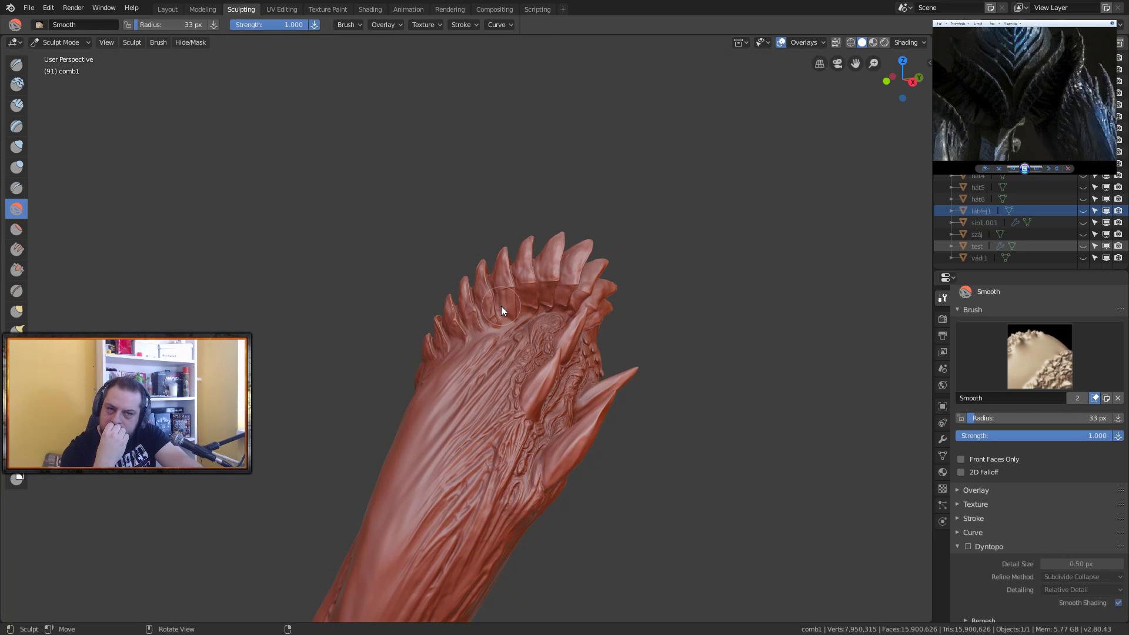
middle_click_drag(471, 368, 564, 369)
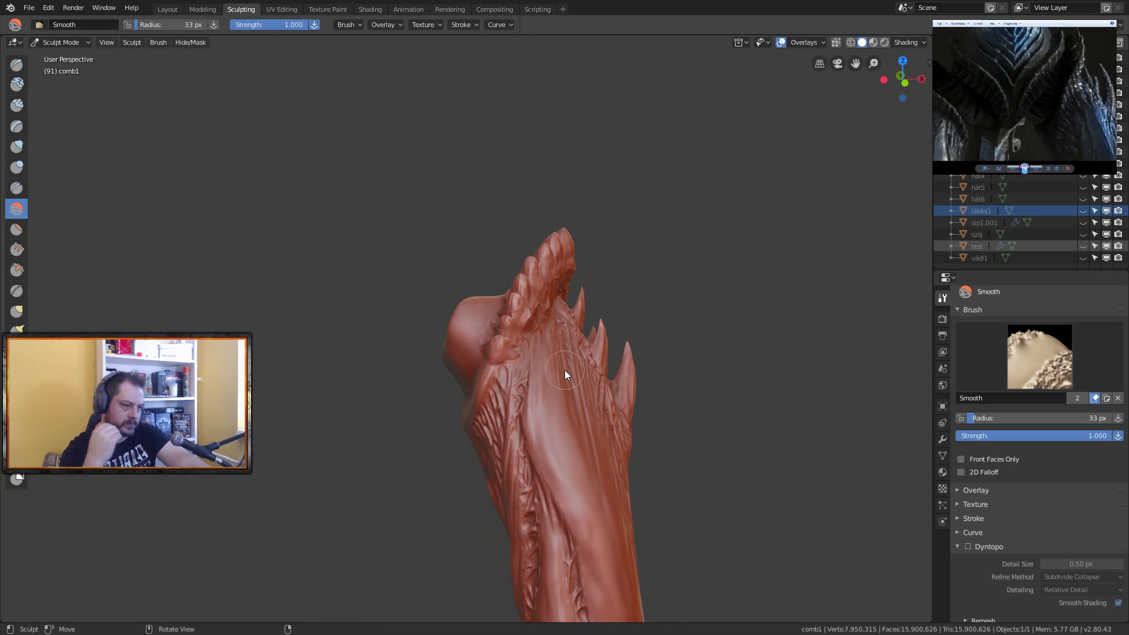
middle_click_drag(514, 319, 561, 348)
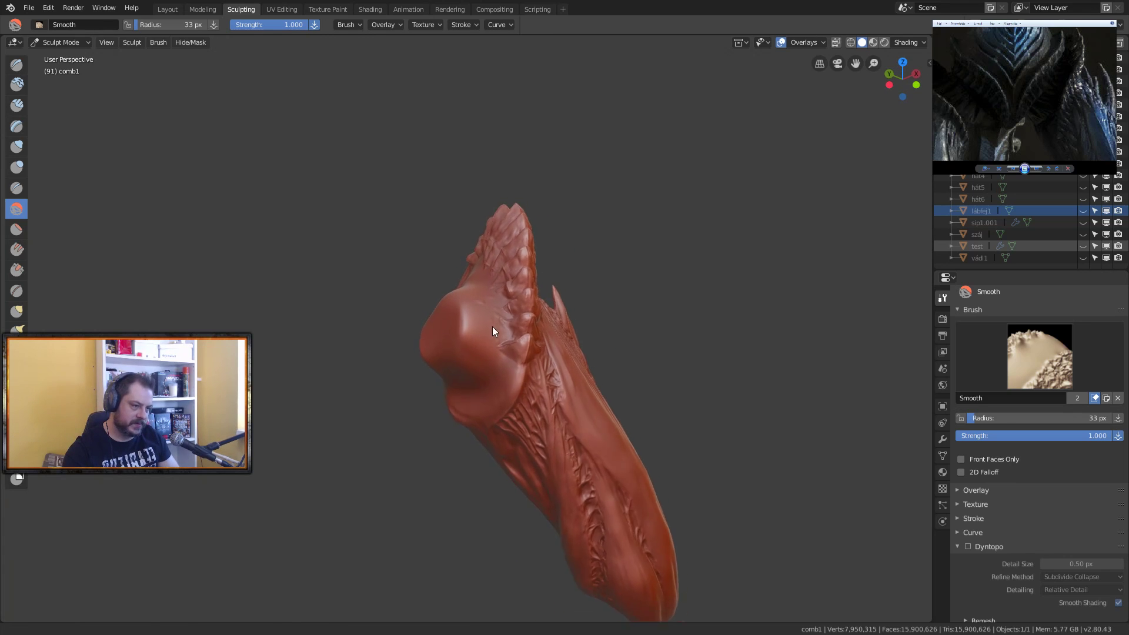
scroll(499, 318, "up", 3)
Step: Switch to the Clay brush at a 14 px radius and fill the small dents on the bulge
key("c")
key("f")
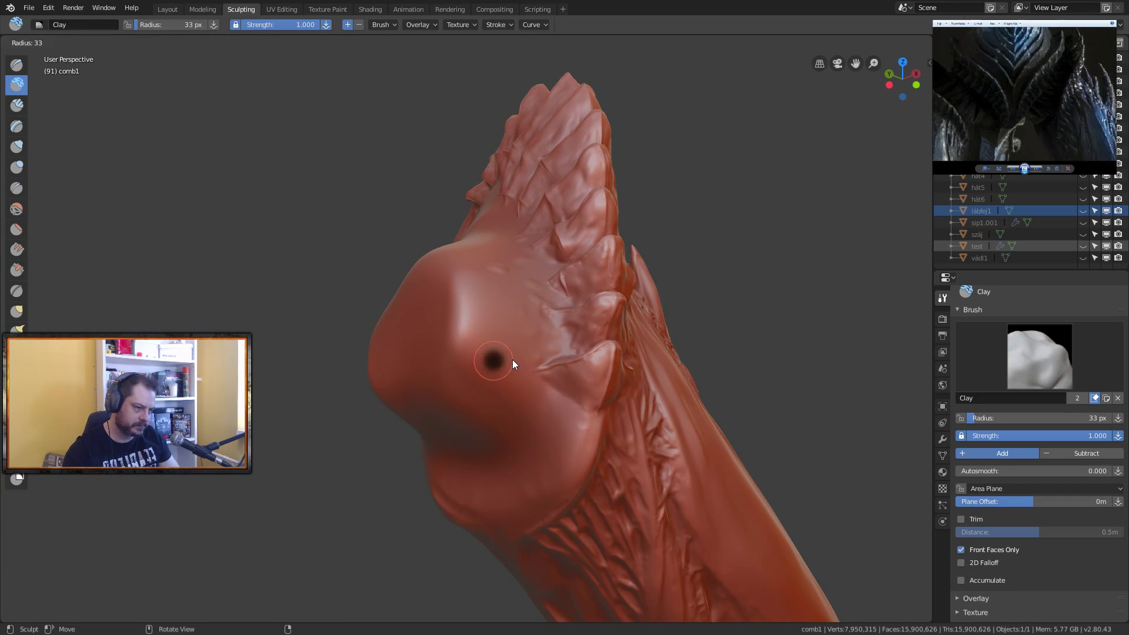
left_click(499, 359)
mouse_move(499, 360)
middle_mouse_down()
mouse_move(531, 382)
mouse_move(559, 449)
mouse_move(471, 375)
mouse_move(468, 357)
middle_mouse_up()
mouse_move(442, 343)
left_mouse_down()
mouse_move(503, 378)
mouse_move(477, 333)
mouse_move(446, 322)
mouse_move(534, 348)
mouse_move(479, 314)
mouse_move(532, 329)
left_mouse_up()
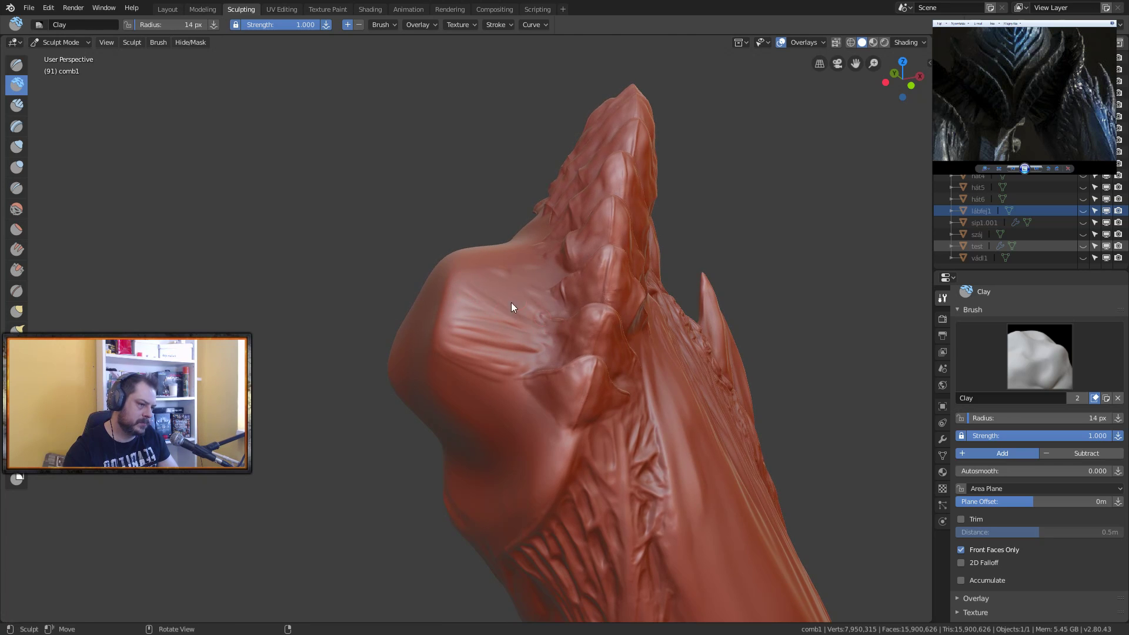
mouse_move(511, 339)
middle_mouse_down()
mouse_move(493, 340)
mouse_move(476, 280)
middle_mouse_up()
mouse_move(495, 309)
left_mouse_down()
mouse_move(463, 292)
mouse_move(526, 311)
mouse_move(511, 292)
left_mouse_up()
mouse_move(510, 291)
middle_mouse_down()
mouse_move(477, 288)
mouse_move(531, 278)
middle_mouse_up()
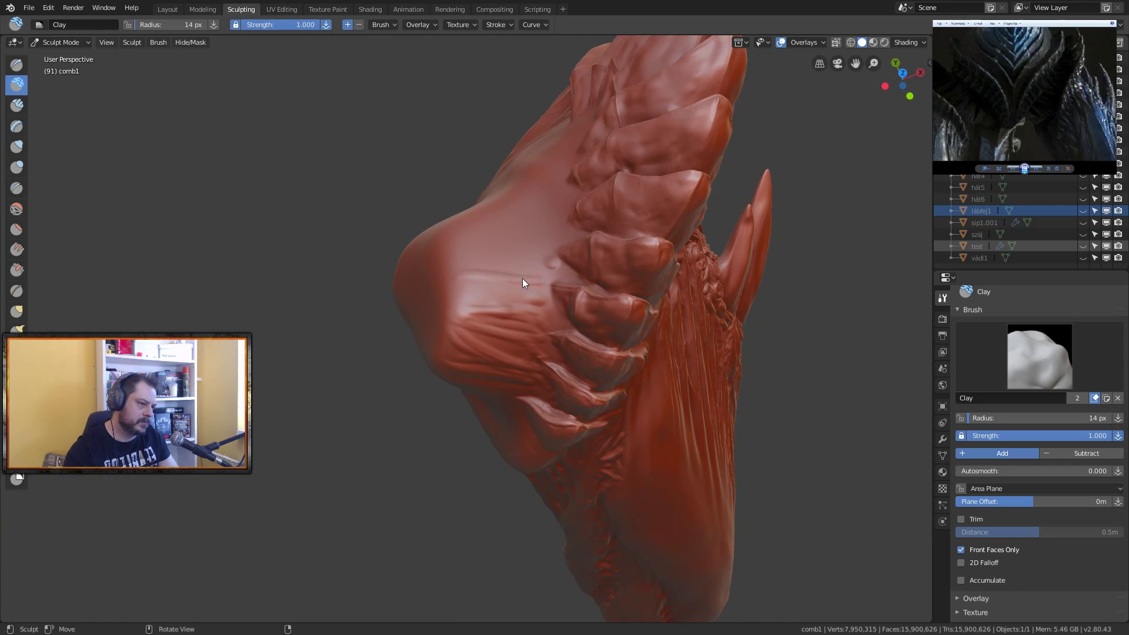
left_click_drag(477, 296, 544, 295)
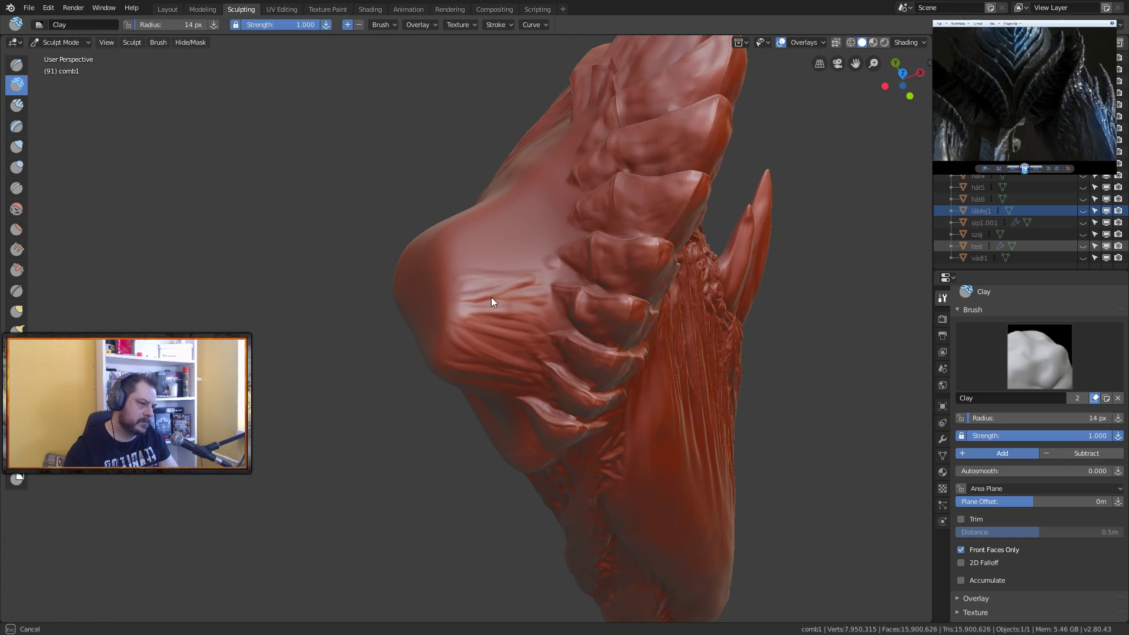
Step: Build and extend a clay ridge across the dome just below the spiked crest
middle_click_drag(511, 284, 474, 272)
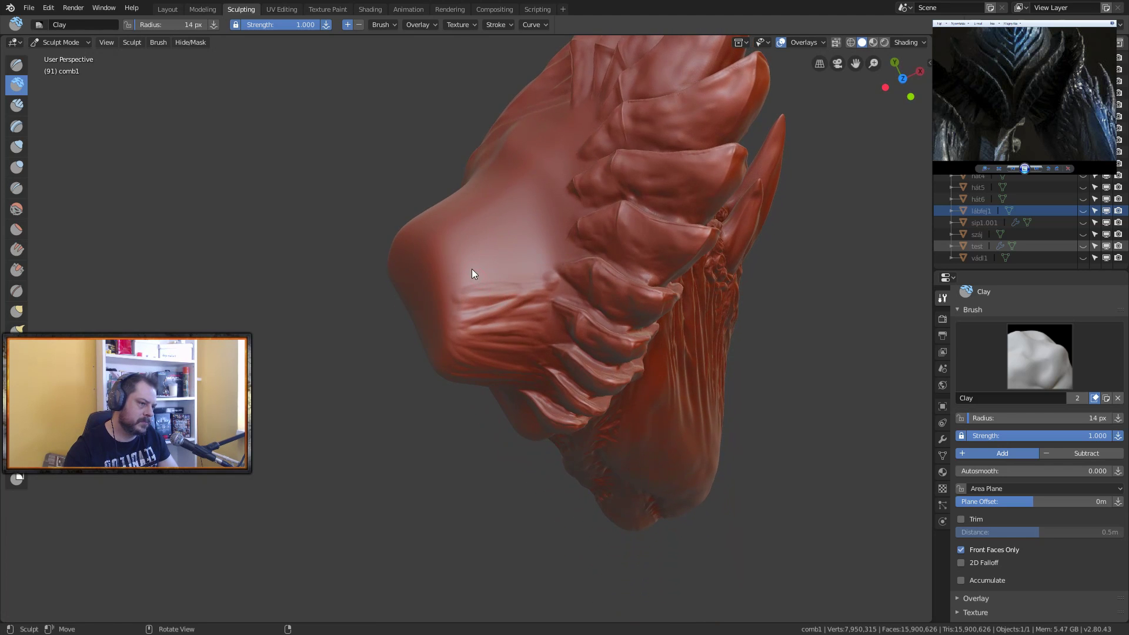
middle_click_drag(534, 247, 336, 292)
mouse_move(399, 318)
middle_mouse_down()
mouse_move(415, 203)
mouse_move(267, 256)
middle_mouse_up()
left_click_drag(415, 339, 251, 263)
left_click_drag(327, 305, 294, 258)
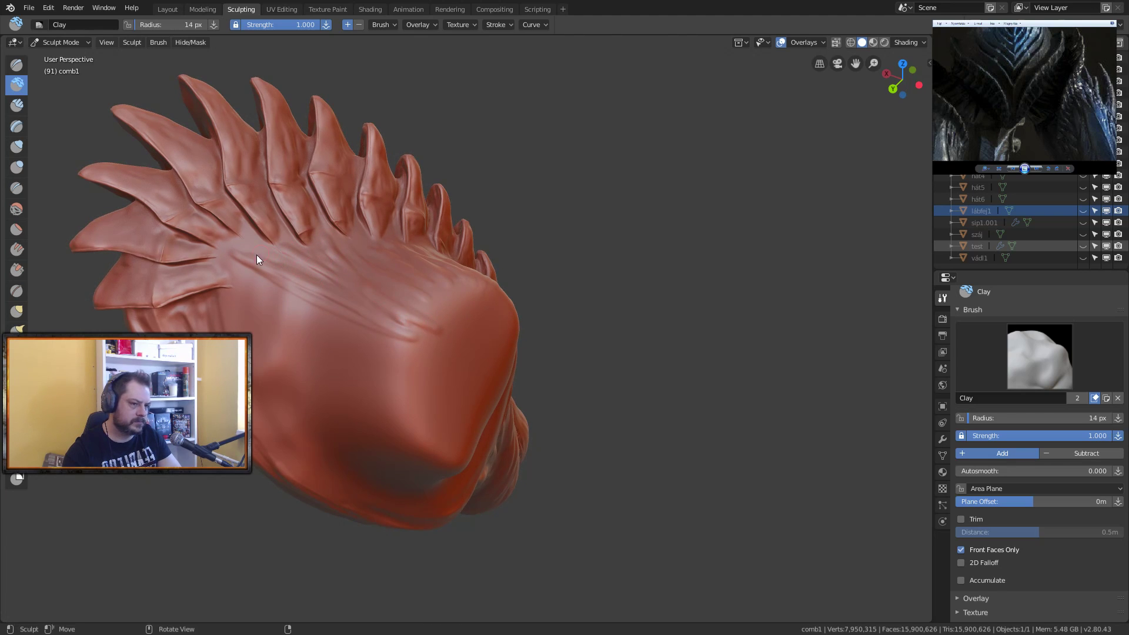
Step: Carve a long fold crease and several shorter ones across the cuff front
mouse_move(282, 316)
left_mouse_down()
mouse_move(396, 340)
mouse_move(382, 343)
left_mouse_up()
mouse_move(314, 286)
middle_mouse_down()
mouse_move(379, 288)
mouse_move(302, 345)
middle_mouse_up()
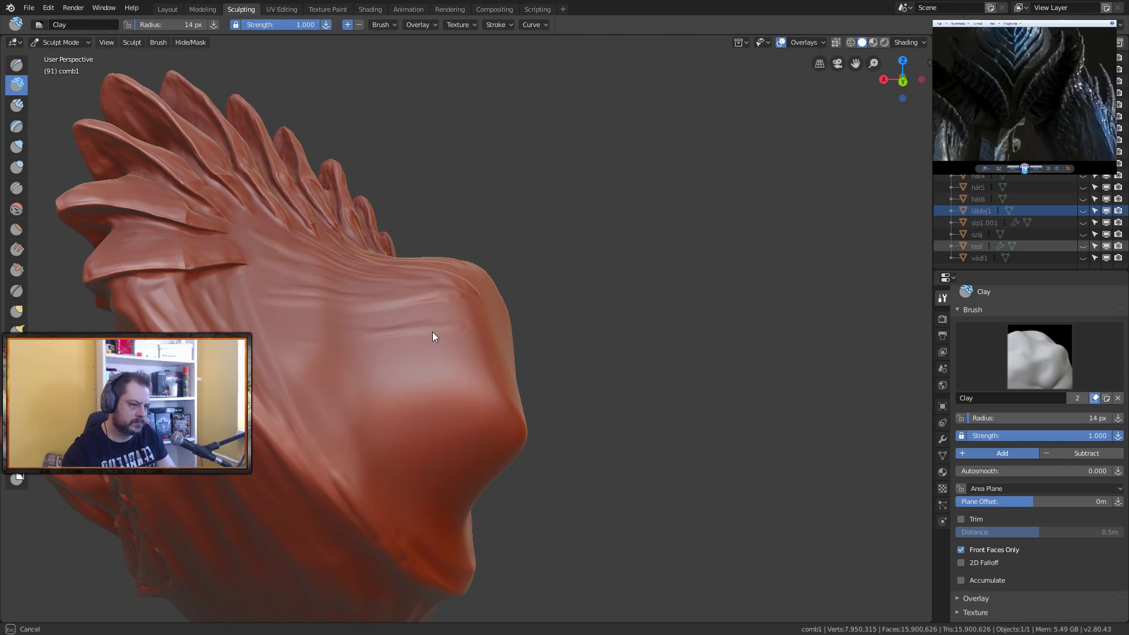
left_click_drag(306, 356, 423, 329)
left_click_drag(284, 340, 435, 323)
left_click_drag(344, 392, 436, 351)
left_click_drag(320, 410, 445, 354)
mouse_move(355, 384)
left_mouse_down()
mouse_move(451, 351)
mouse_move(450, 325)
left_mouse_up()
mouse_move(394, 330)
middle_mouse_down()
mouse_move(401, 381)
mouse_move(397, 362)
mouse_move(467, 327)
middle_mouse_up()
Step: Extend the fold creases down the cuff and add a new crease in the fold
left_click_drag(391, 362, 388, 365)
left_click_drag(476, 328, 461, 338)
middle_click_drag(461, 338, 304, 384)
mouse_move(318, 386)
left_mouse_down()
mouse_move(397, 356)
mouse_move(388, 370)
mouse_move(309, 397)
mouse_move(341, 401)
mouse_move(312, 446)
left_mouse_up()
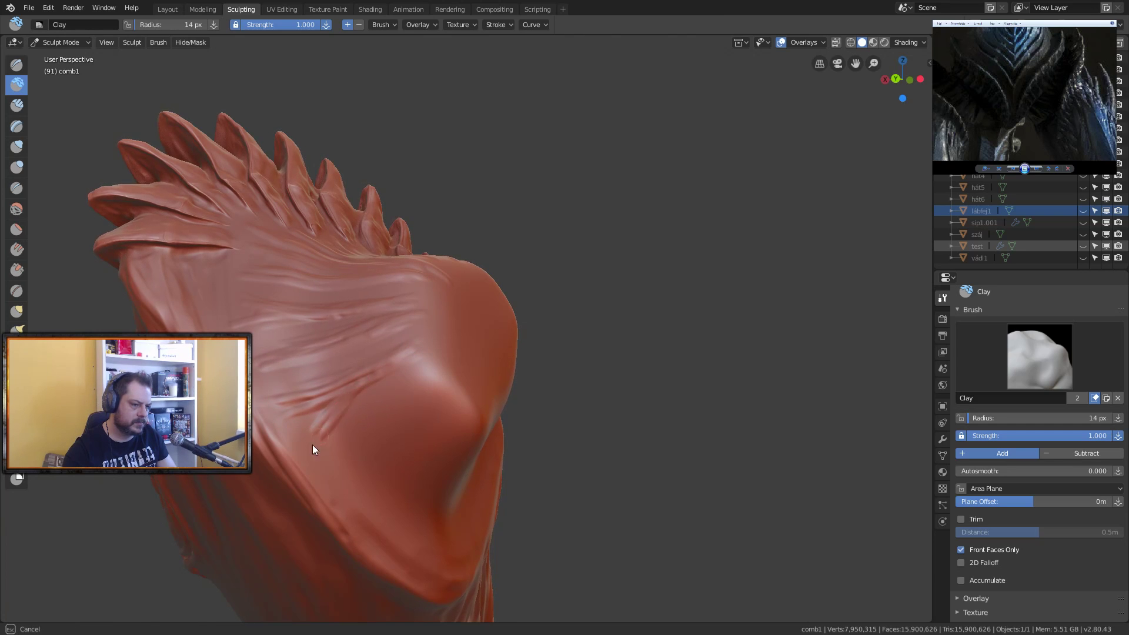
mouse_move(368, 382)
left_mouse_down()
mouse_move(373, 373)
mouse_move(342, 468)
mouse_move(414, 401)
mouse_move(386, 413)
mouse_move(430, 383)
left_mouse_up()
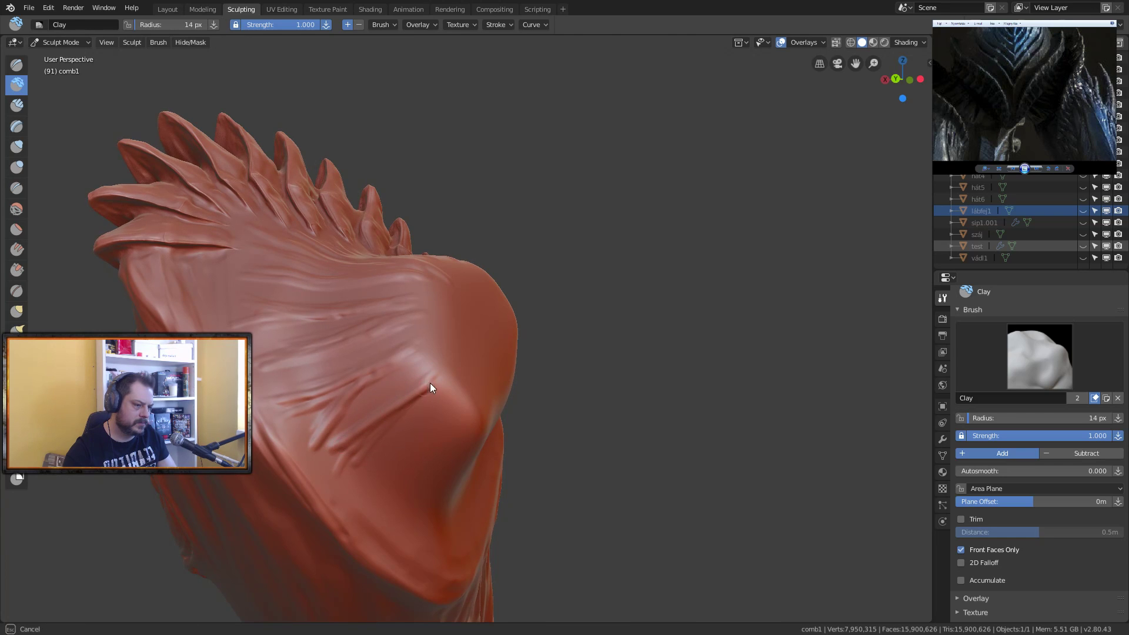
middle_click_drag(382, 423, 360, 401)
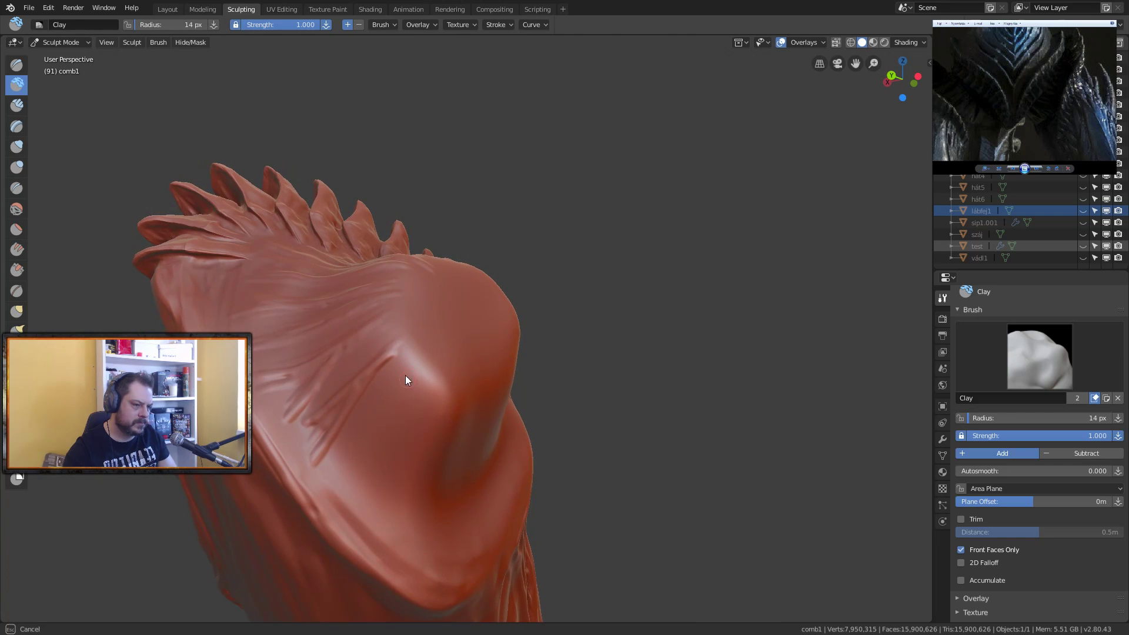
left_click_drag(350, 488, 374, 423)
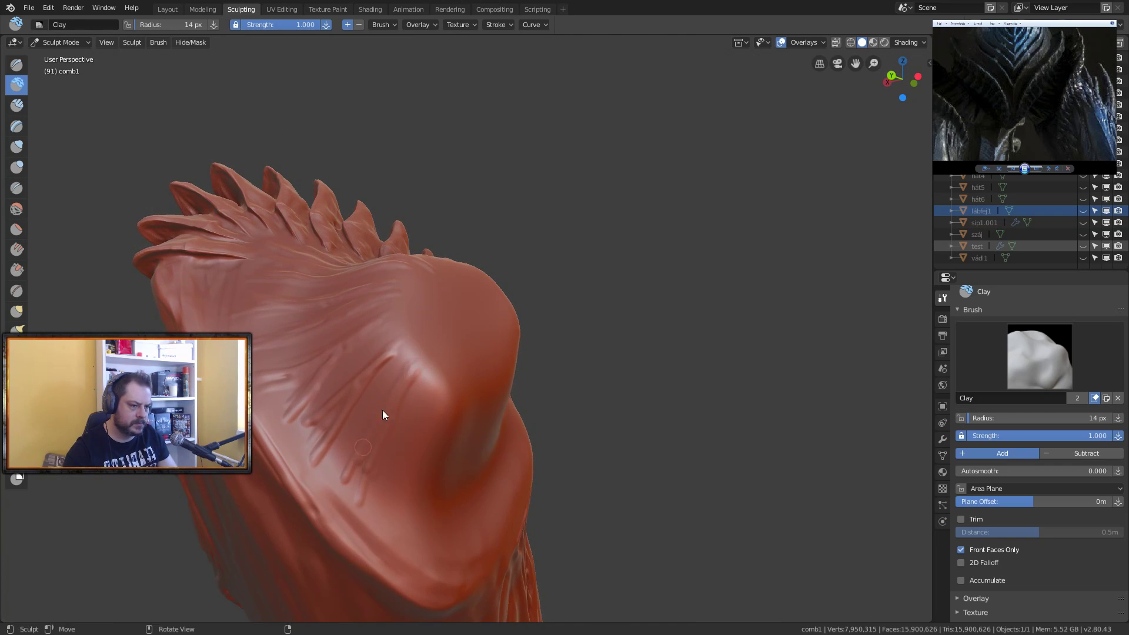
Step: Sculpt more creases down the fold, including a deep long vertical crease
left_click_drag(421, 359, 414, 370)
mouse_move(414, 369)
middle_mouse_down()
mouse_move(387, 441)
mouse_move(384, 368)
mouse_move(366, 470)
middle_mouse_up()
left_click_drag(365, 471, 363, 478)
left_click_drag(377, 353, 359, 484)
mouse_move(387, 341)
left_mouse_down()
mouse_move(395, 487)
mouse_move(361, 454)
left_mouse_up()
left_click_drag(460, 328, 441, 458)
left_click_drag(458, 318, 453, 343)
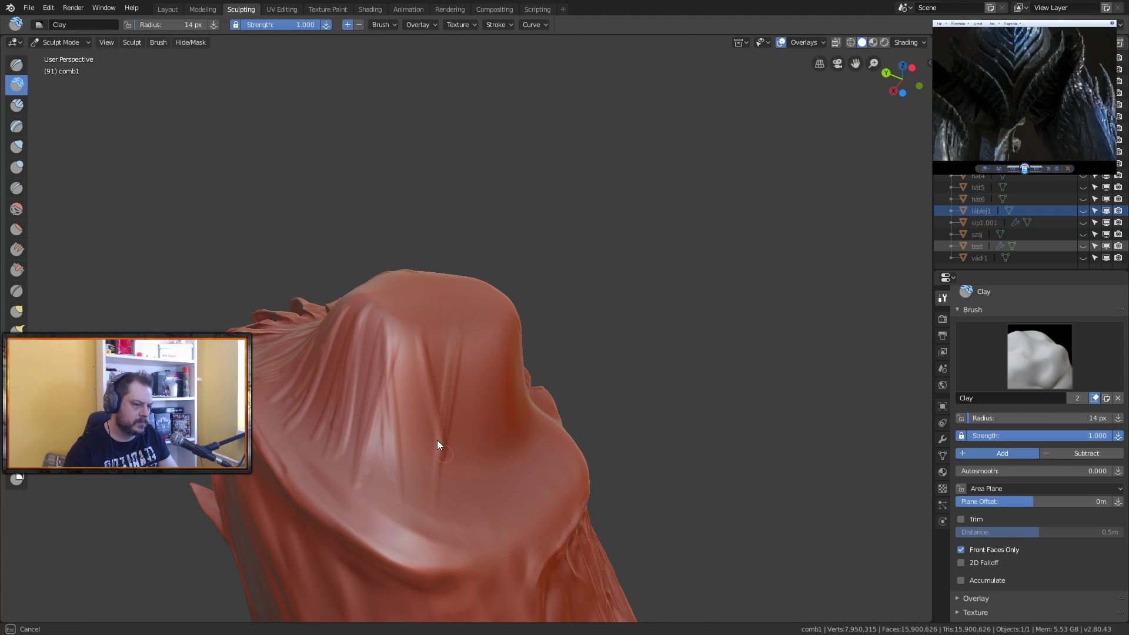
mouse_move(433, 417)
middle_mouse_down()
mouse_move(405, 440)
mouse_move(362, 435)
mouse_move(461, 392)
middle_mouse_up()
mouse_move(431, 374)
left_mouse_down()
mouse_move(429, 451)
mouse_move(443, 498)
mouse_move(436, 464)
left_mouse_up()
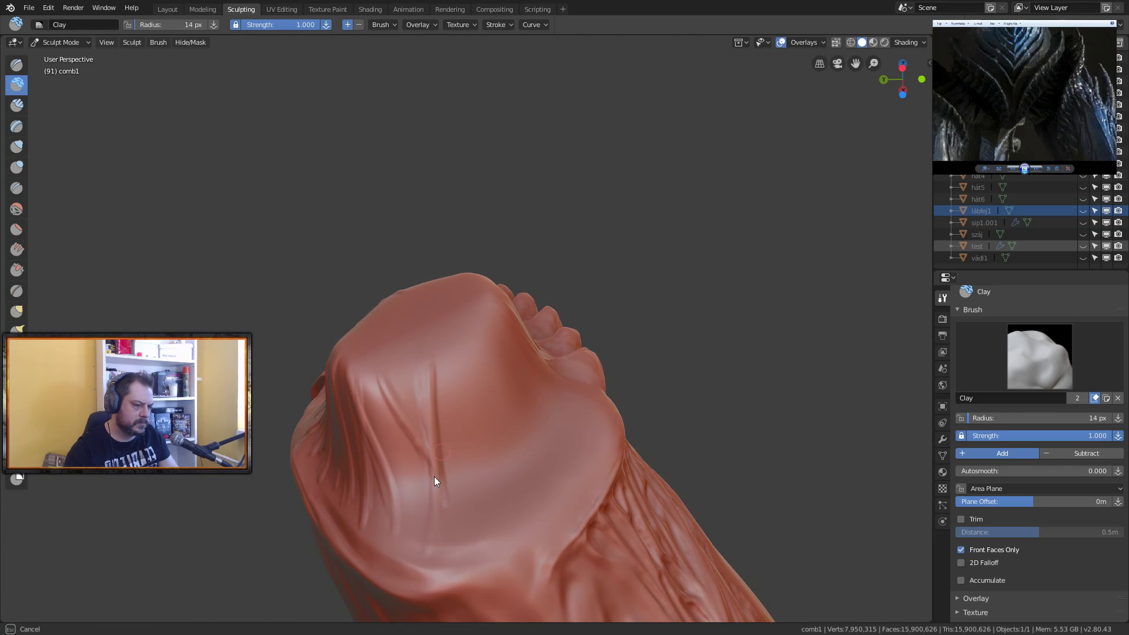
mouse_move(380, 408)
left_mouse_down()
mouse_move(395, 365)
mouse_move(485, 502)
mouse_move(457, 360)
mouse_move(477, 489)
left_mouse_up()
Step: Add clay creases on the cuff near the back of the spiky ridge
left_click_drag(488, 424, 513, 495)
mouse_move(478, 481)
middle_mouse_down()
mouse_move(415, 445)
mouse_move(445, 399)
middle_mouse_up()
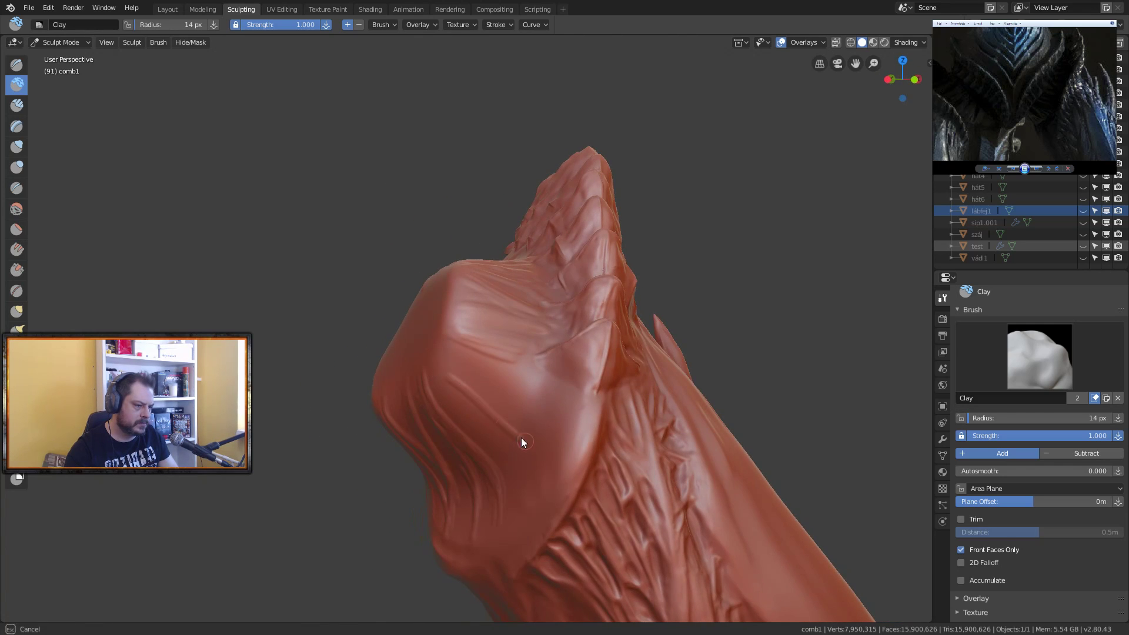
left_click_drag(527, 442, 531, 448)
middle_click_drag(439, 375, 527, 359)
left_click_drag(463, 357, 547, 466)
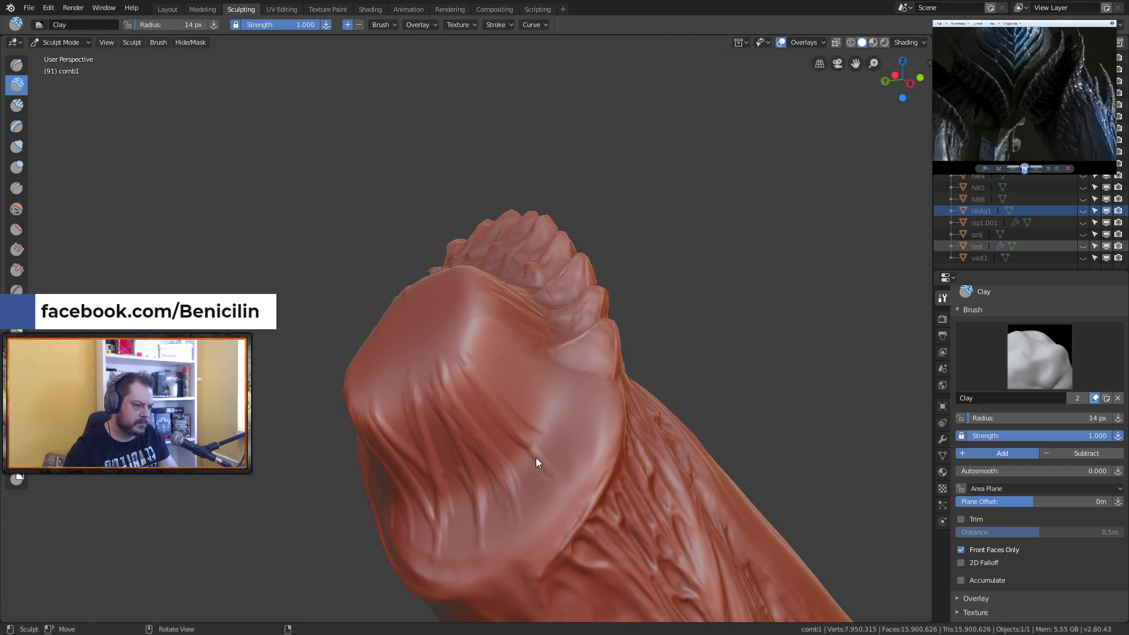
mouse_move(577, 413)
left_mouse_down()
mouse_move(594, 425)
mouse_move(524, 458)
left_mouse_up()
mouse_move(533, 504)
middle_mouse_down()
mouse_move(481, 428)
mouse_move(471, 355)
mouse_move(574, 395)
mouse_move(461, 347)
mouse_move(443, 372)
mouse_move(584, 394)
mouse_move(443, 339)
mouse_move(529, 347)
mouse_move(487, 338)
middle_mouse_up()
Step: Deepen and extend the front and side creases, carving a dark crease across the side
mouse_move(547, 369)
left_mouse_down()
mouse_move(620, 375)
mouse_move(478, 348)
mouse_move(564, 369)
left_mouse_up()
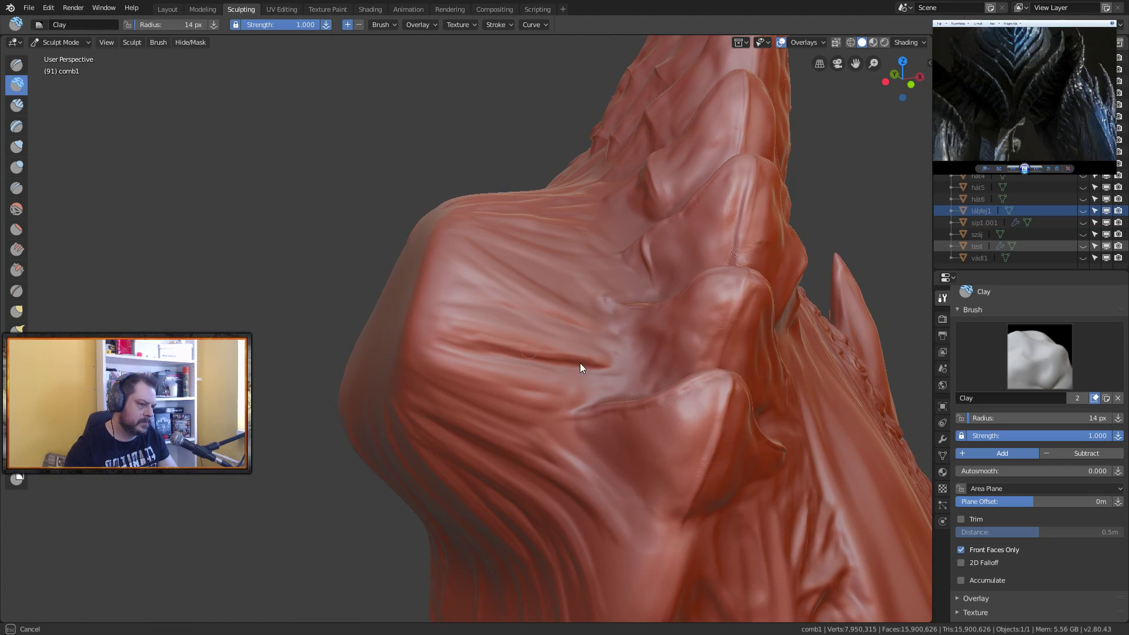
mouse_move(436, 335)
left_mouse_down()
mouse_move(609, 389)
mouse_move(600, 376)
mouse_move(637, 382)
left_mouse_up()
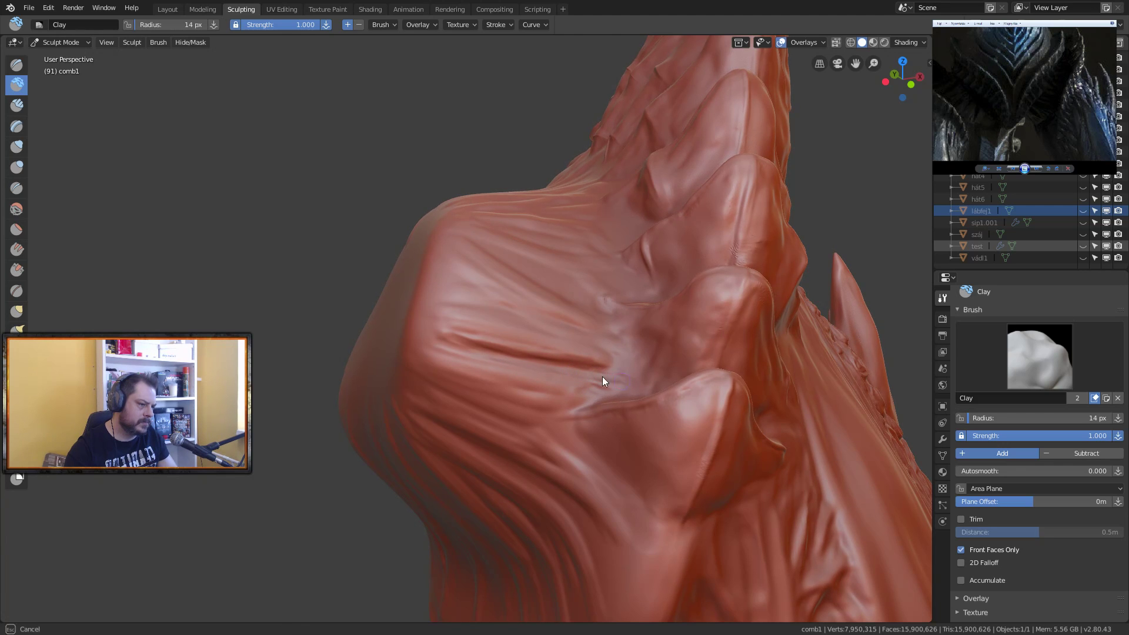
mouse_move(442, 374)
middle_mouse_down()
mouse_move(474, 354)
mouse_move(509, 354)
middle_mouse_up()
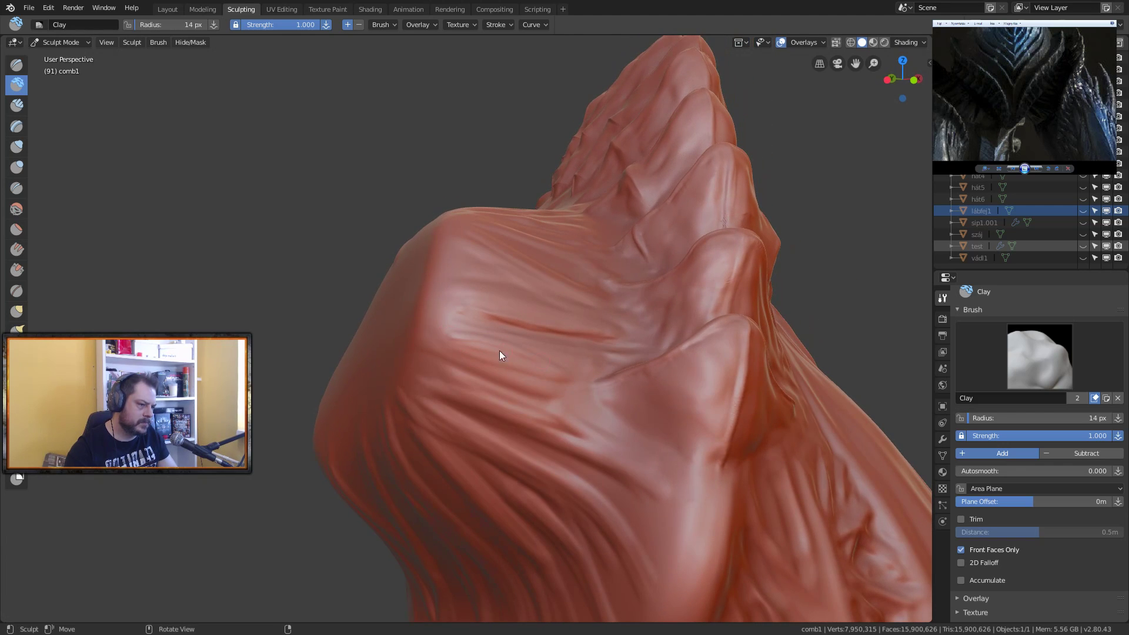
left_click_drag(422, 325, 587, 369)
left_click_drag(429, 344, 558, 369)
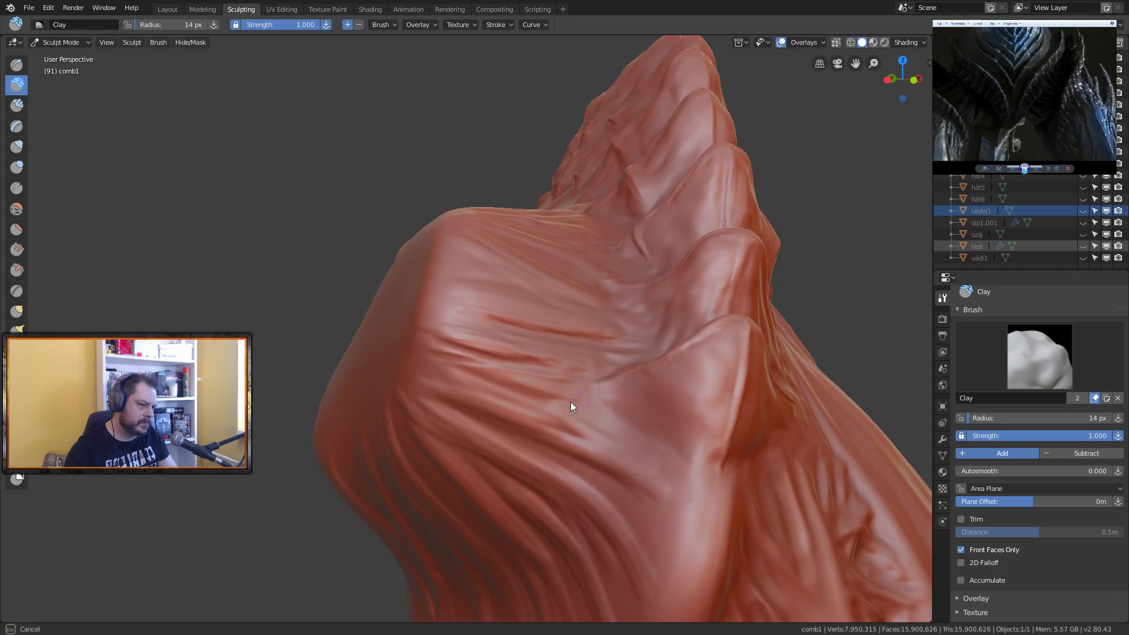
left_click_drag(449, 365, 558, 383, "ctrl")
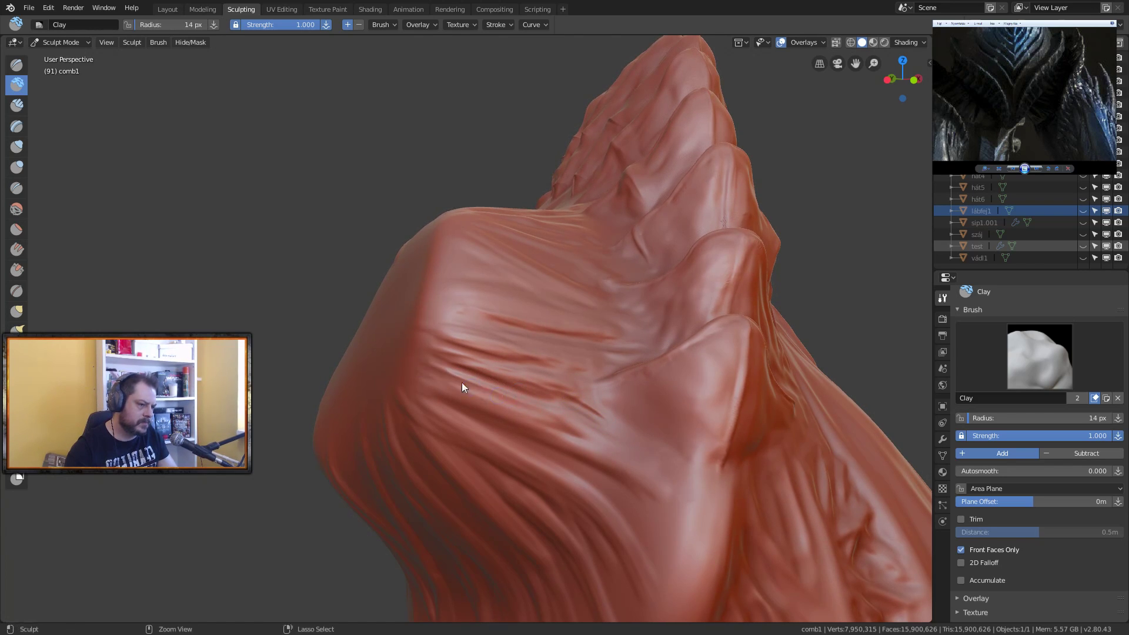
Step: Deepen another long crease across the side of the sculpt
mouse_move(564, 416)
middle_mouse_down()
mouse_move(513, 416)
mouse_move(405, 348)
middle_mouse_up()
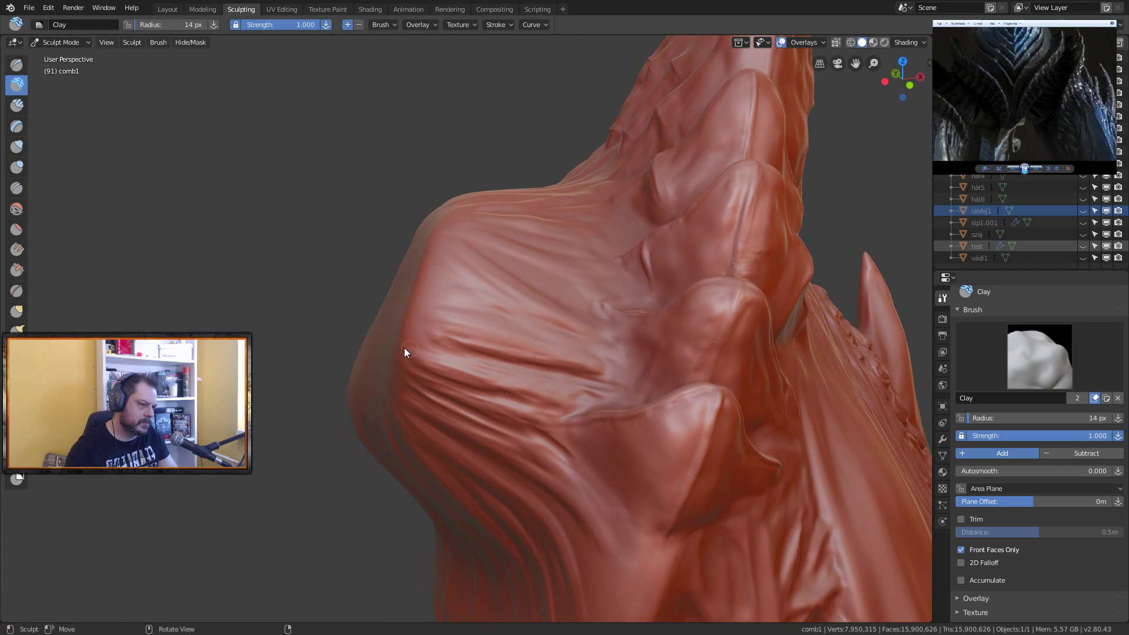
middle_click_drag(555, 337, 624, 393)
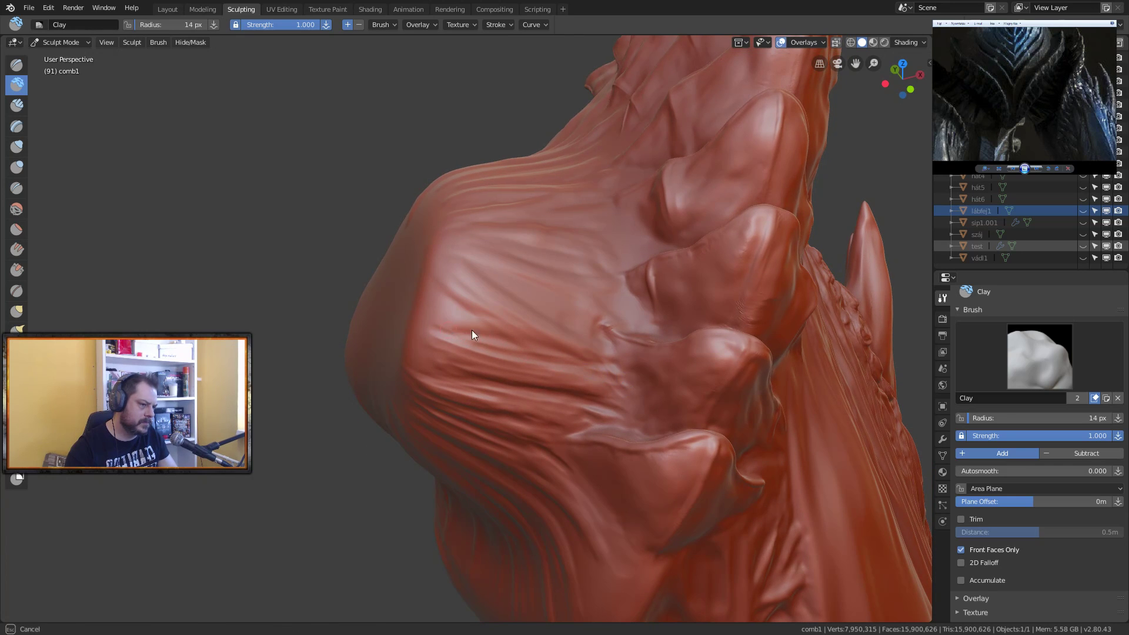
left_click_drag(445, 337, 591, 372, "ctrl")
mouse_move(418, 293)
left_mouse_down("ctrl")
mouse_move(458, 323)
mouse_move(434, 315)
mouse_move(414, 286)
mouse_move(564, 342)
mouse_move(566, 354)
left_mouse_up("ctrl")
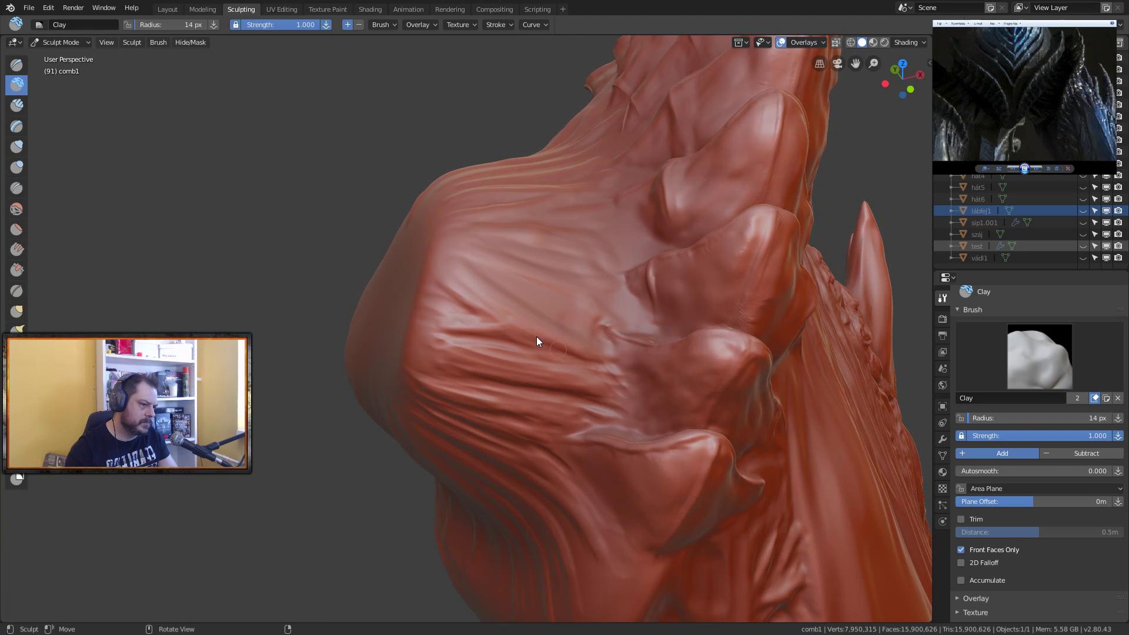
Step: Carve several short creases running down-right through the folds
mouse_move(603, 398)
middle_mouse_down()
mouse_move(577, 402)
mouse_move(553, 359)
middle_mouse_up()
left_click_drag(503, 310, 548, 338, "ctrl")
left_click_drag(473, 268, 553, 324, "ctrl")
left_click_drag(501, 310, 564, 349, "ctrl")
left_click_drag(420, 255, 503, 330, "ctrl")
left_click_drag(454, 278, 489, 319, "ctrl")
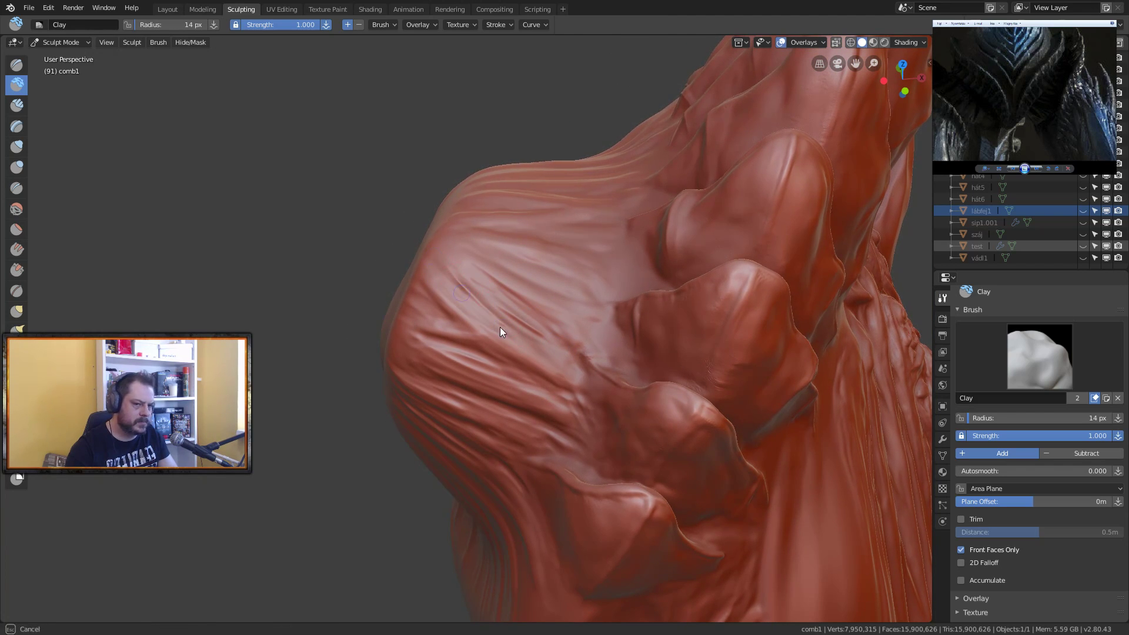
Step: Reshape the crease below the plates and darken it with repeated strokes
mouse_move(489, 280)
middle_mouse_down()
mouse_move(469, 294)
mouse_move(560, 393)
middle_mouse_up()
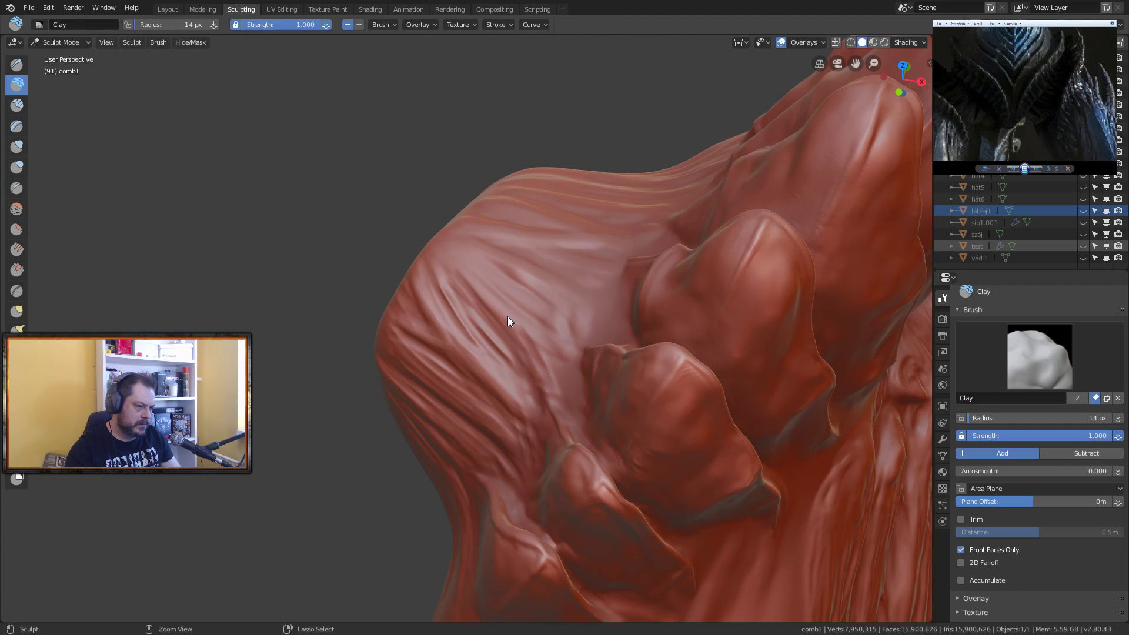
mouse_move(508, 322)
left_mouse_down()
mouse_move(550, 386)
mouse_move(572, 385)
left_mouse_up()
mouse_move(530, 338)
left_mouse_down("ctrl")
mouse_move(563, 372)
mouse_move(510, 314)
left_mouse_up("ctrl")
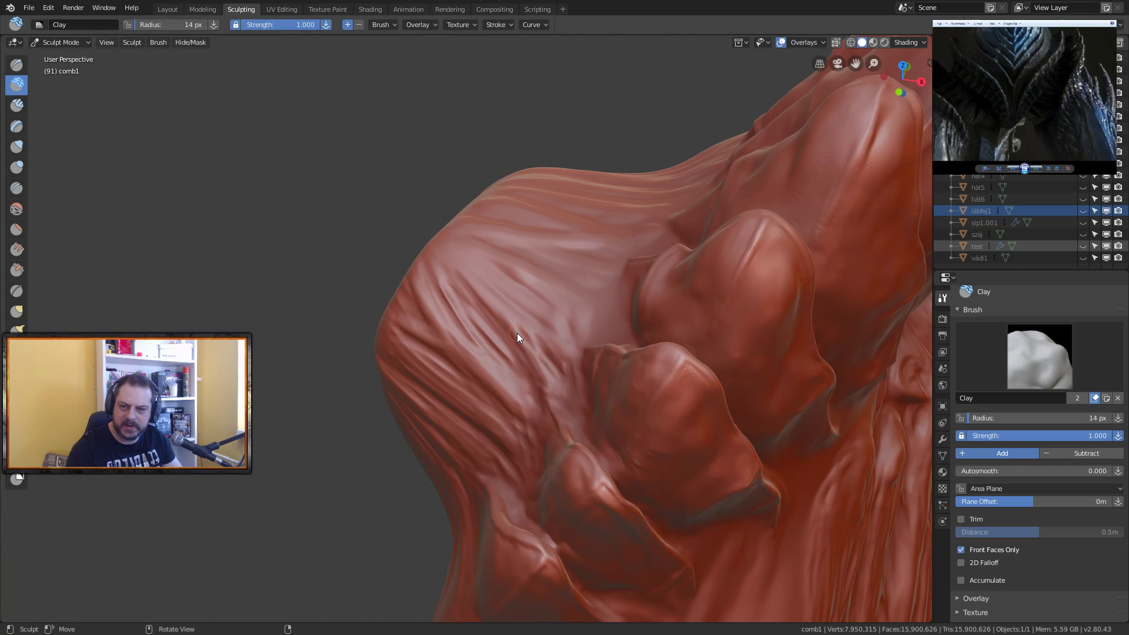
mouse_move(515, 336)
middle_mouse_down()
mouse_move(531, 363)
mouse_move(475, 280)
mouse_move(465, 310)
middle_mouse_up()
left_click_drag(465, 306, 491, 328, "ctrl")
left_click_drag(457, 283, 503, 321, "ctrl")
left_click_drag(510, 327, 546, 356, "ctrl")
left_click_drag(539, 344, 555, 352, "ctrl")
Step: Carve creases further to the right and deepen the diagonal groove
mouse_move(556, 351)
middle_mouse_down()
mouse_move(534, 283)
mouse_move(566, 251)
mouse_move(571, 318)
mouse_move(496, 304)
mouse_move(489, 327)
middle_mouse_up()
left_click_drag(443, 298, 510, 308, "ctrl")
left_click_drag(471, 296, 559, 310, "ctrl")
mouse_move(469, 291)
left_mouse_down("ctrl")
mouse_move(612, 301)
mouse_move(576, 301)
mouse_move(654, 288)
mouse_move(579, 284)
mouse_move(640, 288)
mouse_move(618, 280)
left_mouse_up("ctrl")
mouse_move(474, 274)
left_mouse_down("ctrl")
mouse_move(624, 259)
mouse_move(546, 242)
mouse_move(576, 222)
left_mouse_up("ctrl")
mouse_move(538, 244)
left_mouse_down("ctrl")
mouse_move(583, 214)
mouse_move(441, 281)
mouse_move(612, 229)
mouse_move(548, 252)
left_mouse_up("ctrl")
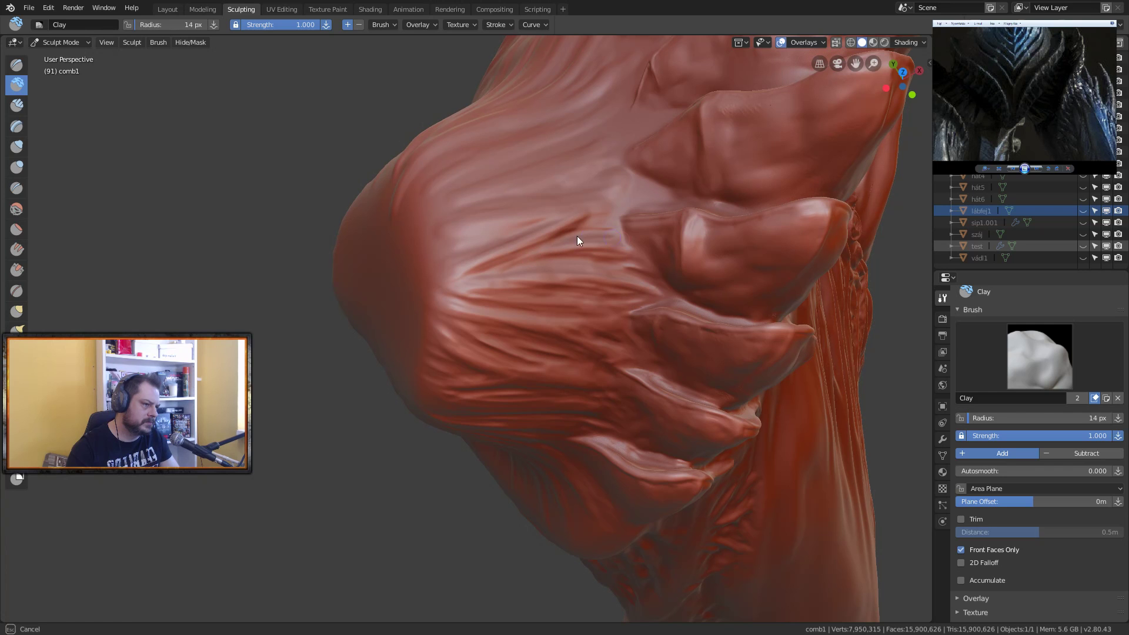
Step: From the underside, carve fine grooves down the surface and deepen the diagonal groove
mouse_move(591, 235)
middle_mouse_down()
mouse_move(580, 183)
mouse_move(622, 275)
mouse_move(525, 166)
middle_mouse_up()
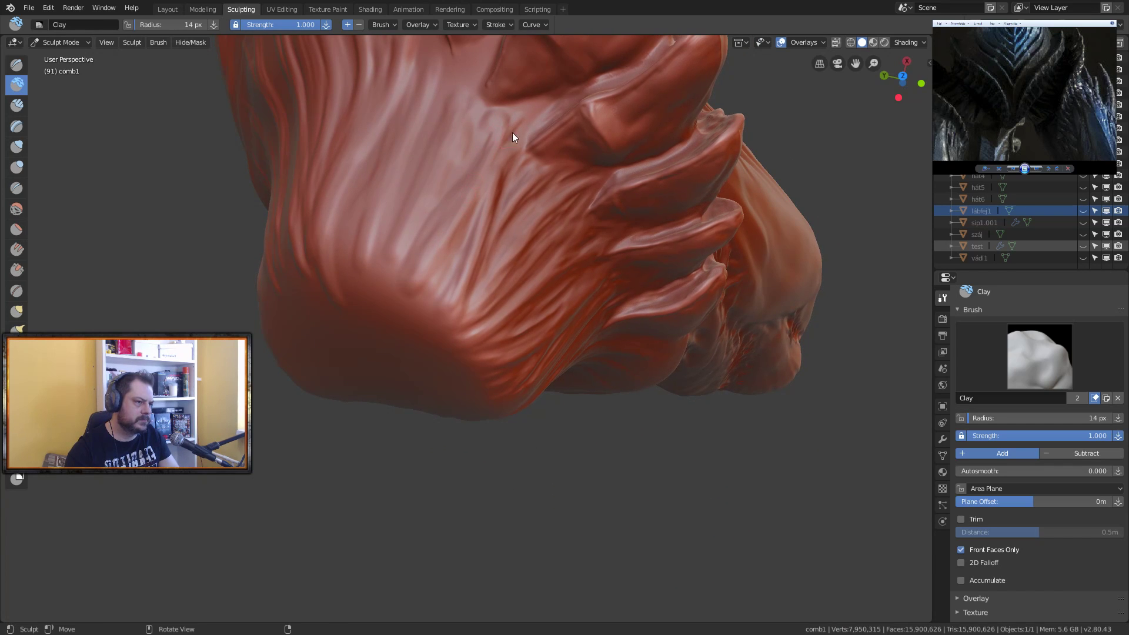
left_click_drag(484, 119, 414, 274, "ctrl")
mouse_move(431, 217)
left_mouse_down("ctrl")
mouse_move(395, 271)
mouse_move(466, 157)
left_mouse_up("ctrl")
mouse_move(430, 244)
left_mouse_down()
mouse_move(460, 210)
mouse_move(421, 287)
left_mouse_up()
mouse_move(470, 218)
left_mouse_down("ctrl")
mouse_move(413, 311)
mouse_move(418, 287)
mouse_move(443, 276)
mouse_move(427, 317)
mouse_move(454, 276)
mouse_move(435, 326)
mouse_move(458, 215)
left_mouse_up("ctrl")
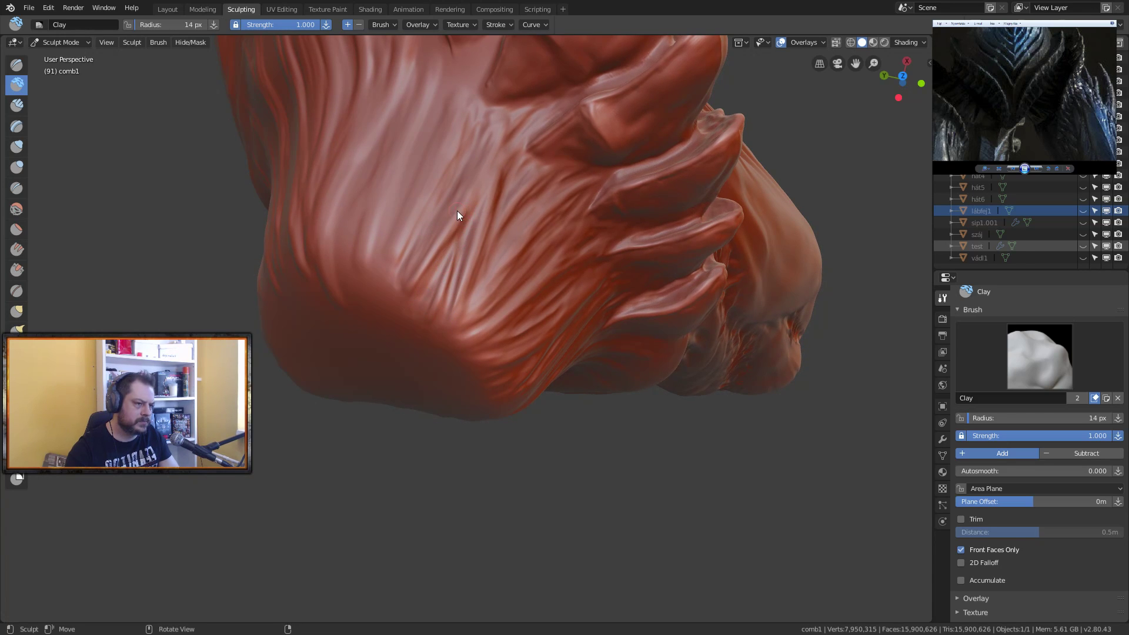
Step: Carve thin grooves running downward and deepen a long vertical groove below the spikes
middle_click_drag(442, 225, 471, 195)
left_click_drag(402, 119, 392, 235, "ctrl")
left_click_drag(394, 121, 390, 297, "ctrl")
left_click_drag(405, 125, 398, 301, "ctrl")
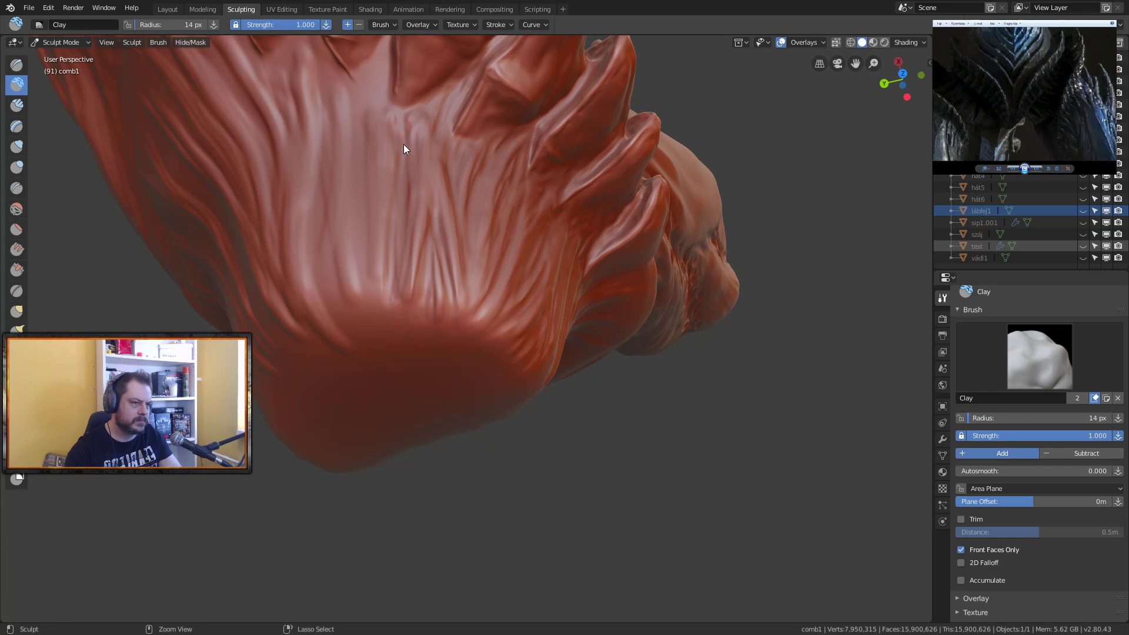
mouse_move(391, 172)
middle_mouse_down()
mouse_move(467, 328)
mouse_move(451, 274)
mouse_move(463, 273)
middle_mouse_up()
mouse_move(458, 266)
left_mouse_down("ctrl")
mouse_move(462, 412)
mouse_move(468, 245)
mouse_move(471, 377)
left_mouse_up("ctrl")
left_click_drag(469, 276, 469, 456, "ctrl")
left_click_drag(462, 365, 471, 485, "ctrl")
left_click_drag(471, 272, 470, 324, "ctrl")
Step: Add thin diagonal grooves between the spikes and more thin vertical grooves beneath them
mouse_move(470, 218)
left_mouse_down("ctrl")
mouse_move(457, 330)
mouse_move(440, 262)
mouse_move(437, 353)
left_mouse_up("ctrl")
left_click_drag(454, 269, 449, 427, "ctrl")
mouse_move(442, 333)
left_mouse_down("ctrl")
mouse_move(448, 430)
mouse_move(459, 411)
left_mouse_up("ctrl")
left_click_drag(444, 353, 452, 448, "ctrl")
left_click_drag(454, 388, 459, 474, "ctrl")
mouse_move(452, 228)
left_mouse_down("ctrl")
mouse_move(434, 256)
mouse_move(430, 321)
left_mouse_up("ctrl")
left_click_drag(449, 395, 451, 461, "ctrl")
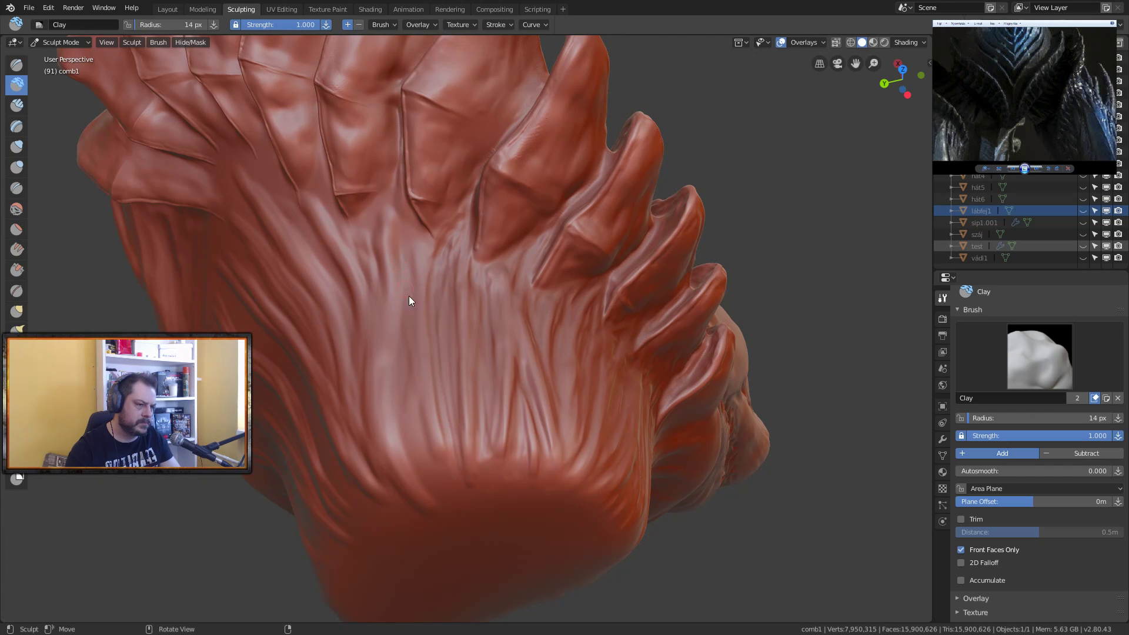
Step: Add faint clay marks over the grooves and a clay ridge along the folds
middle_click_drag(407, 291, 422, 245)
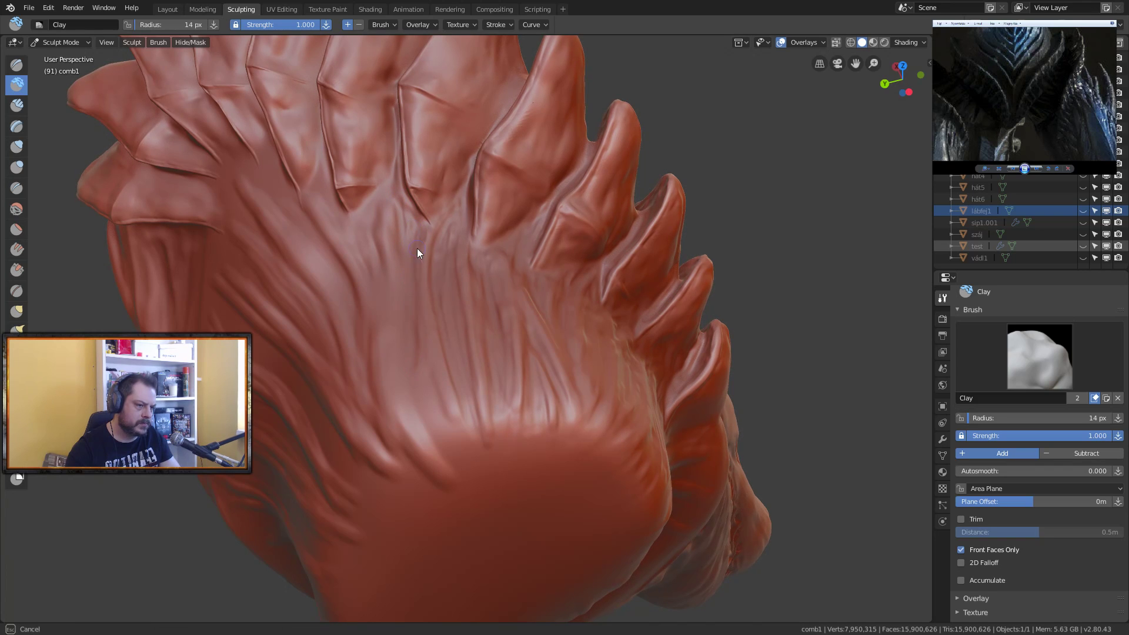
mouse_move(430, 438)
left_mouse_down()
mouse_move(426, 318)
mouse_move(441, 438)
mouse_move(423, 284)
mouse_move(469, 466)
mouse_move(424, 282)
mouse_move(432, 364)
left_mouse_up()
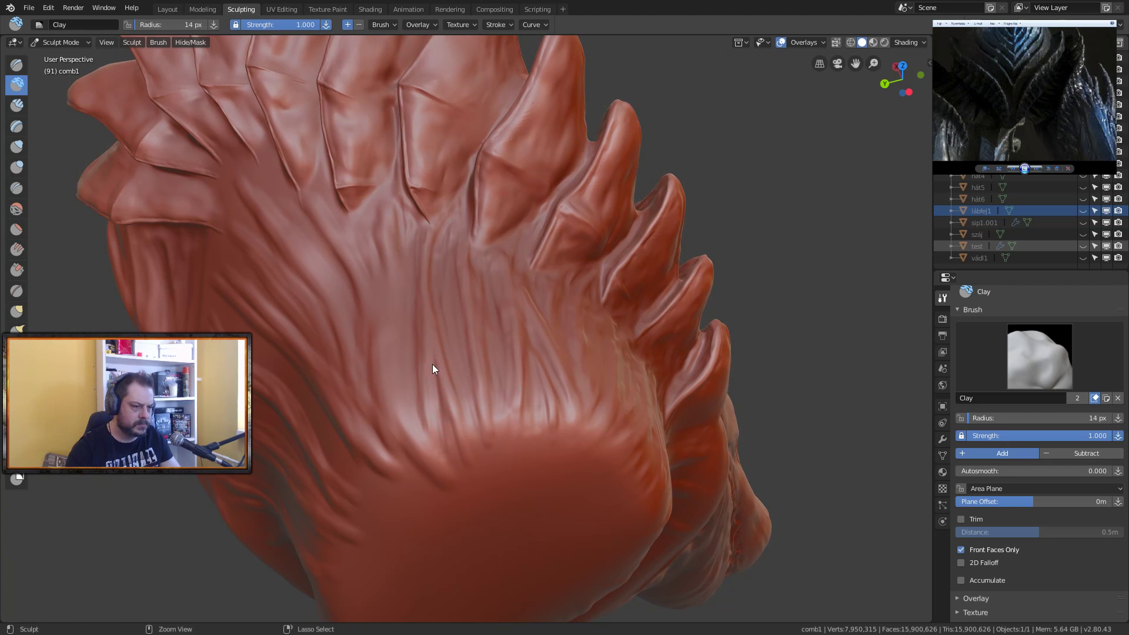
mouse_move(404, 379)
middle_mouse_down()
mouse_move(432, 382)
mouse_move(422, 331)
middle_mouse_up()
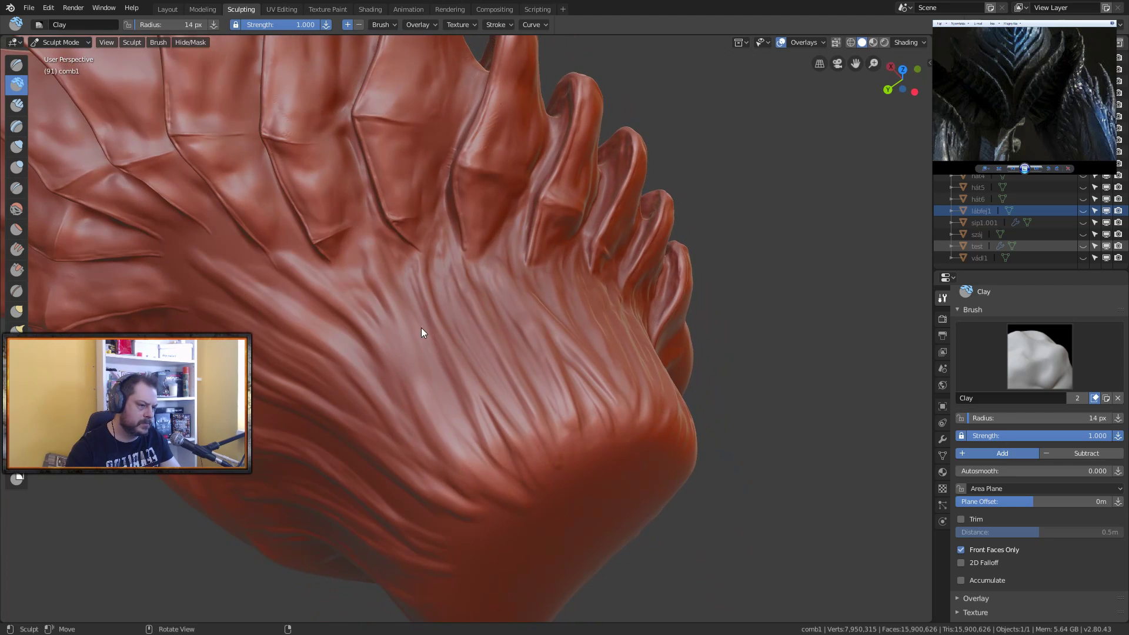
middle_click_drag(468, 447, 393, 227)
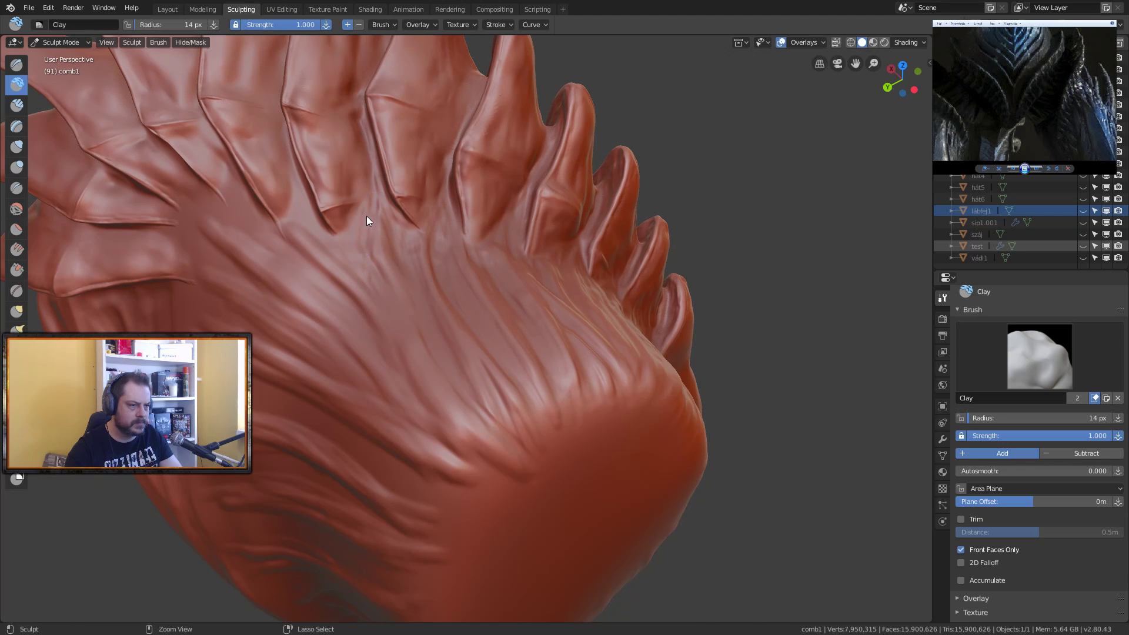
left_click_drag(378, 206, 379, 262)
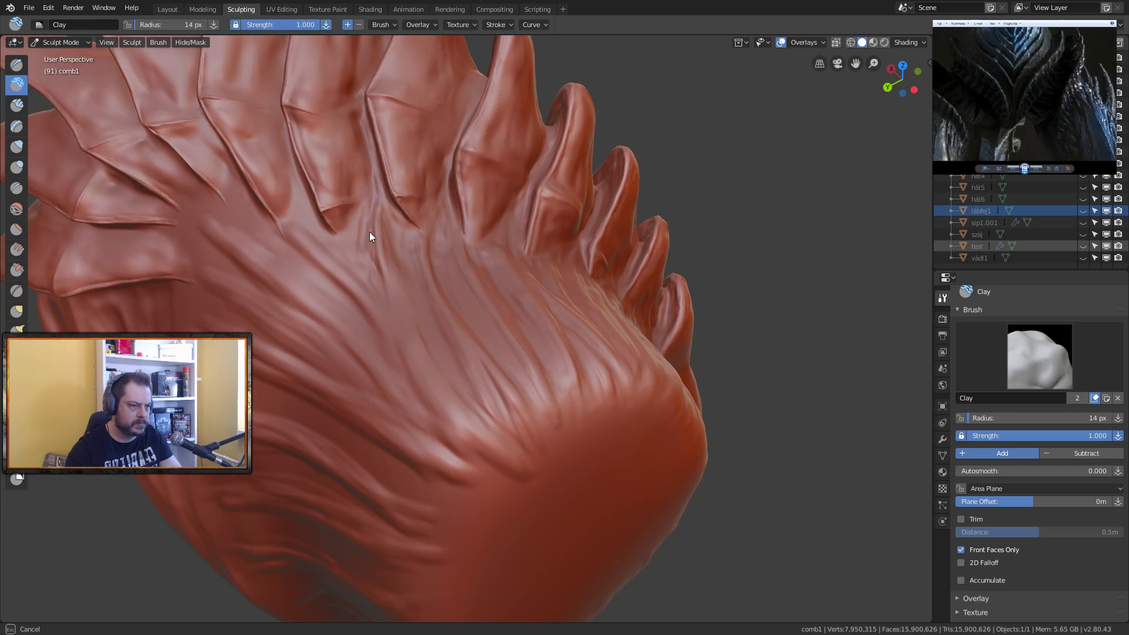
mouse_move(383, 263)
middle_mouse_down()
mouse_move(362, 284)
mouse_move(388, 225)
mouse_move(404, 307)
mouse_move(386, 310)
middle_mouse_up()
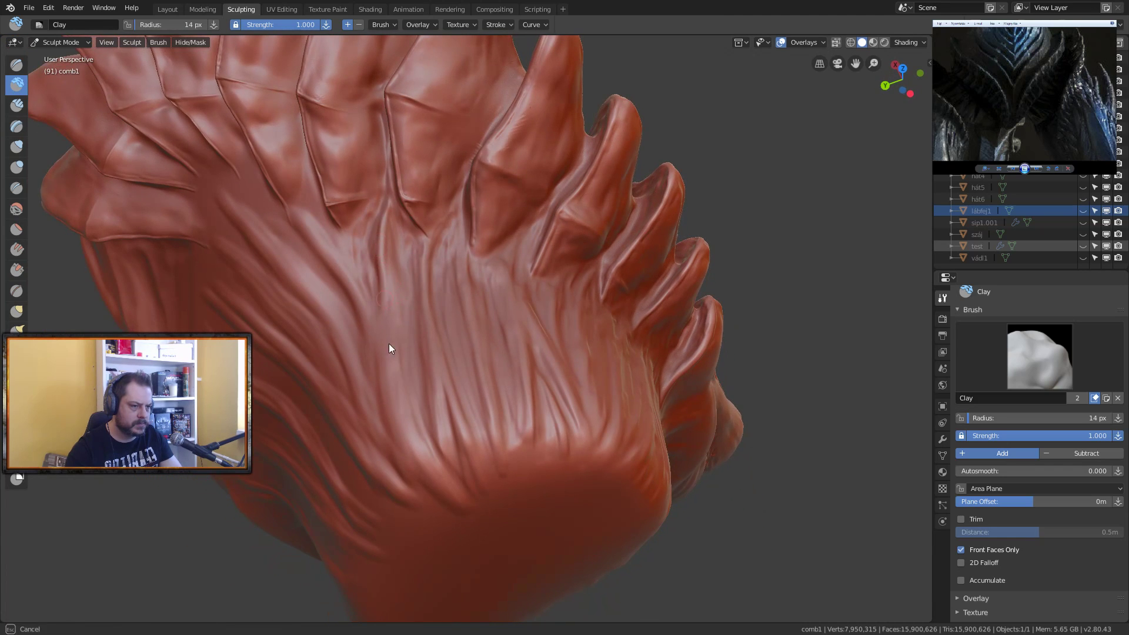
Step: Deepen the groove running down the folds and extend it toward the cuff
left_click_drag(390, 344, 392, 369)
left_click_drag(389, 351, 403, 421)
left_click_drag(398, 410, 439, 485)
left_click_drag(413, 450, 438, 492)
left_click_drag(426, 477, 452, 512)
left_click_drag(425, 465, 450, 496)
mouse_move(429, 456)
left_mouse_down()
mouse_move(433, 465)
mouse_move(429, 456)
left_mouse_up()
Step: Dab clay onto the folds under the crest
mouse_move(429, 456)
middle_mouse_down()
mouse_move(404, 403)
mouse_move(379, 252)
middle_mouse_up()
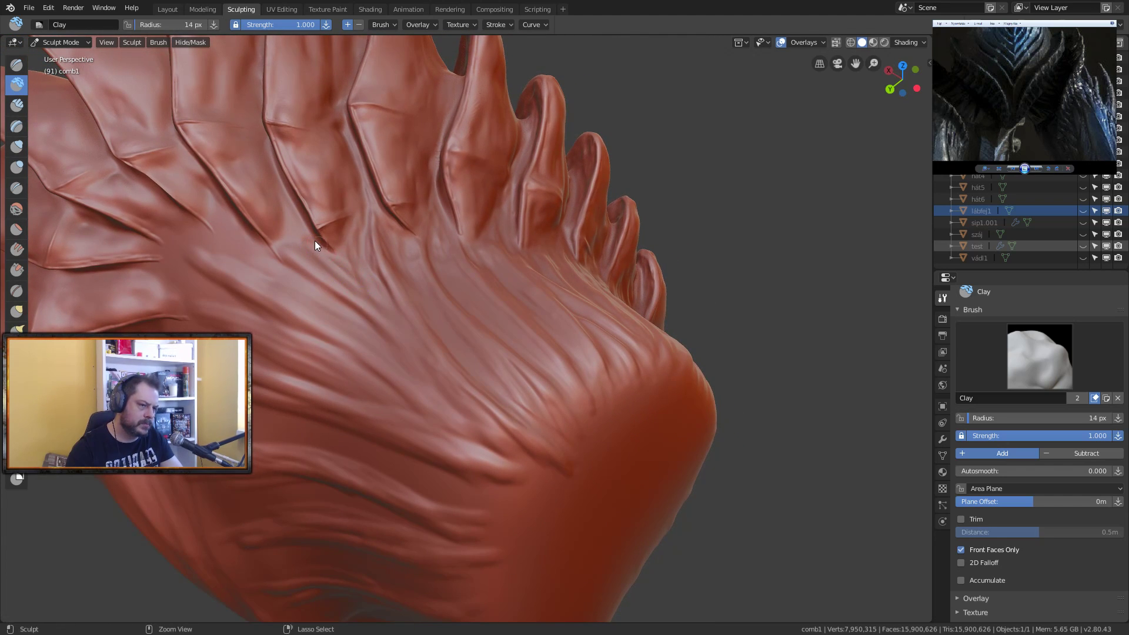
mouse_move(299, 232)
left_mouse_down()
mouse_move(312, 245)
mouse_move(290, 211)
mouse_move(292, 241)
mouse_move(322, 291)
mouse_move(335, 292)
mouse_move(279, 246)
mouse_move(413, 351)
mouse_move(322, 254)
mouse_move(376, 307)
mouse_move(346, 297)
left_mouse_up()
mouse_move(346, 297)
middle_mouse_down()
mouse_move(295, 289)
mouse_move(346, 285)
middle_mouse_up()
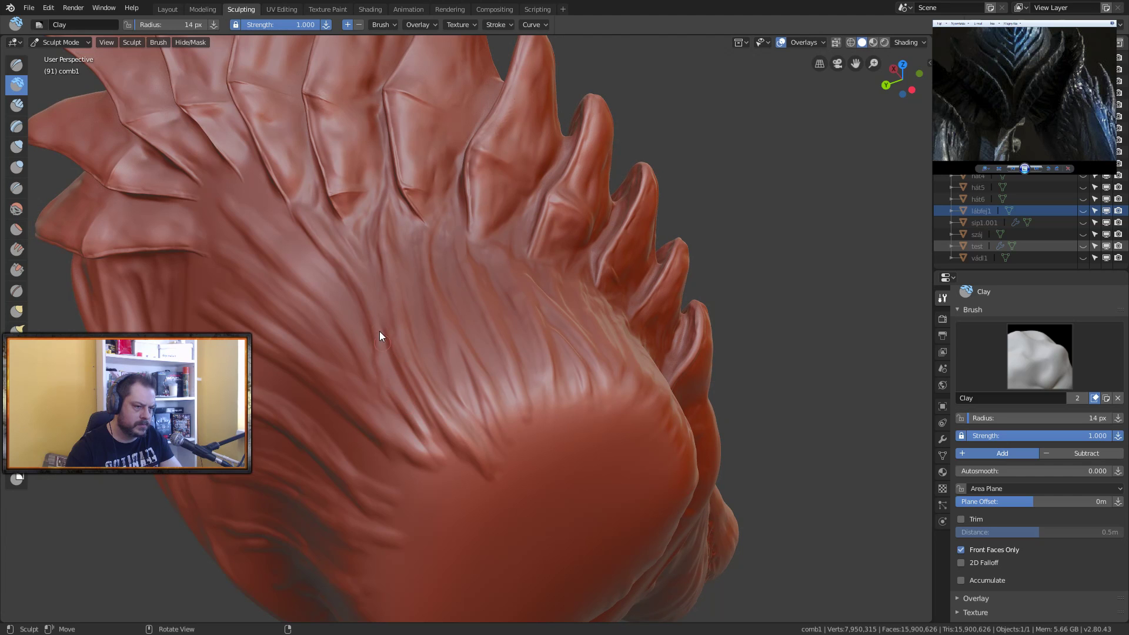
mouse_move(400, 393)
middle_mouse_down()
mouse_move(422, 353)
mouse_move(405, 336)
middle_mouse_up()
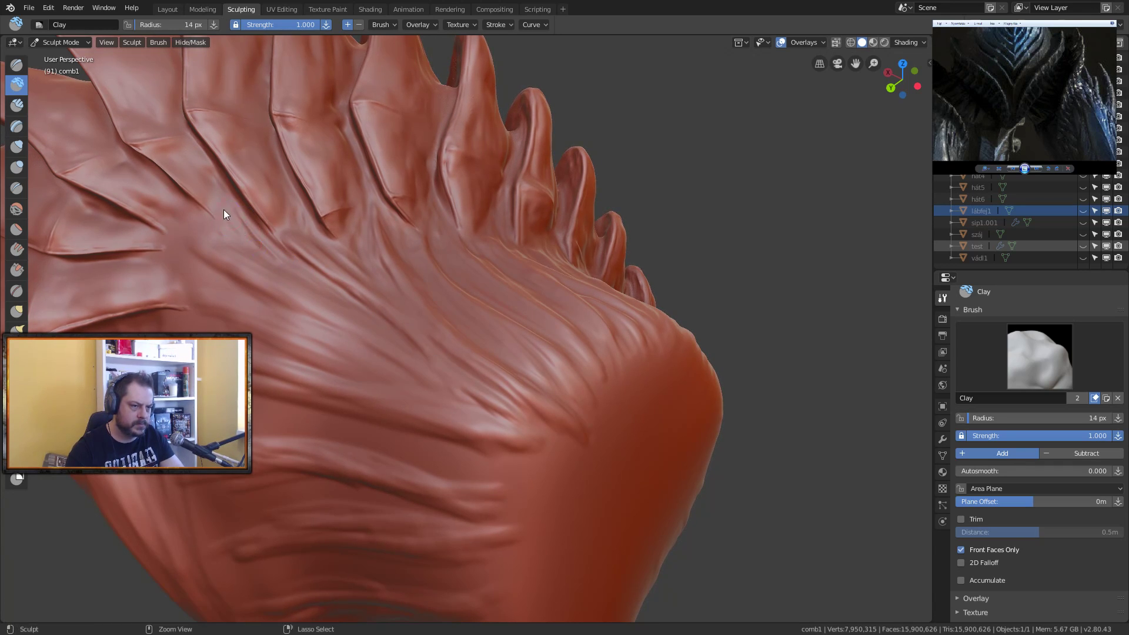
Step: Smooth a patch of the folds, then lay new Clay strokes across the cuff folds
key("s")
mouse_move(236, 229)
left_mouse_down()
mouse_move(227, 228)
mouse_move(278, 256)
left_mouse_up()
key("c")
mouse_move(302, 266)
middle_mouse_down()
mouse_move(269, 304)
mouse_move(278, 280)
mouse_move(407, 277)
mouse_move(341, 259)
mouse_move(292, 196)
mouse_move(277, 202)
middle_mouse_up()
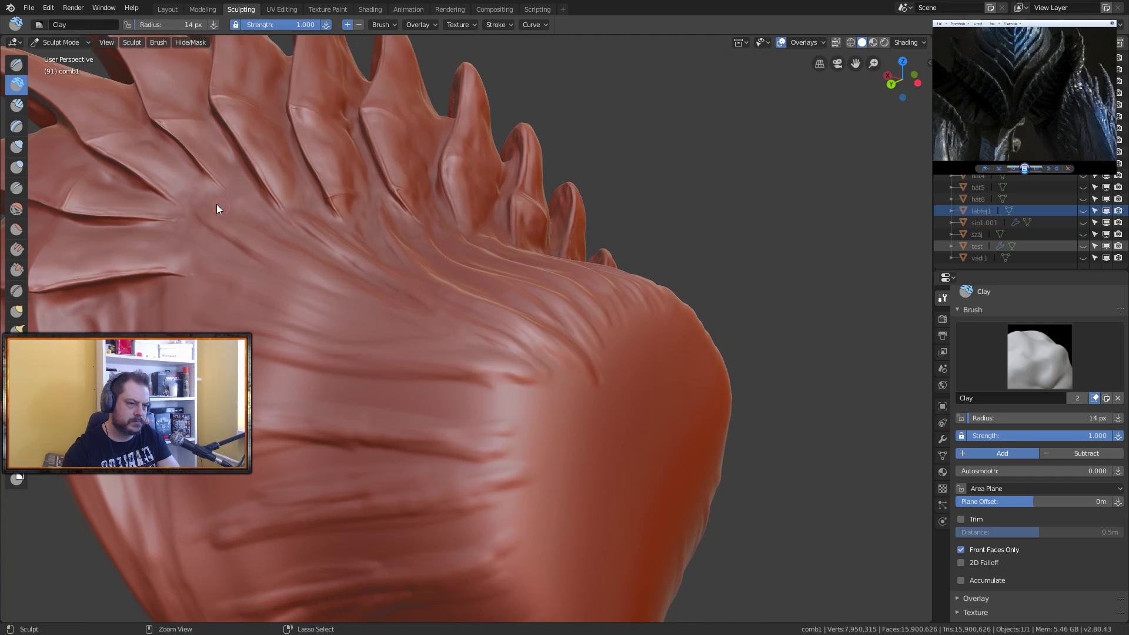
mouse_move(334, 283)
middle_mouse_down()
mouse_move(380, 265)
mouse_move(319, 295)
middle_mouse_up()
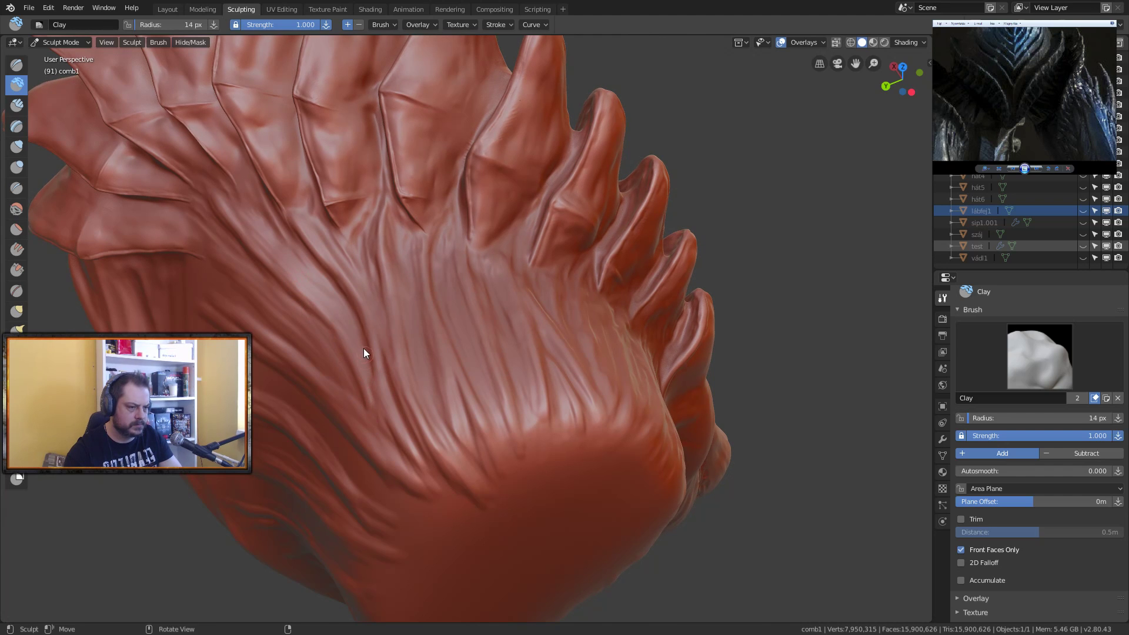
mouse_move(363, 373)
middle_mouse_down()
mouse_move(380, 388)
mouse_move(315, 321)
middle_mouse_up()
mouse_move(246, 302)
left_mouse_down()
mouse_move(366, 361)
mouse_move(318, 333)
mouse_move(417, 372)
mouse_move(268, 294)
mouse_move(420, 363)
left_mouse_up()
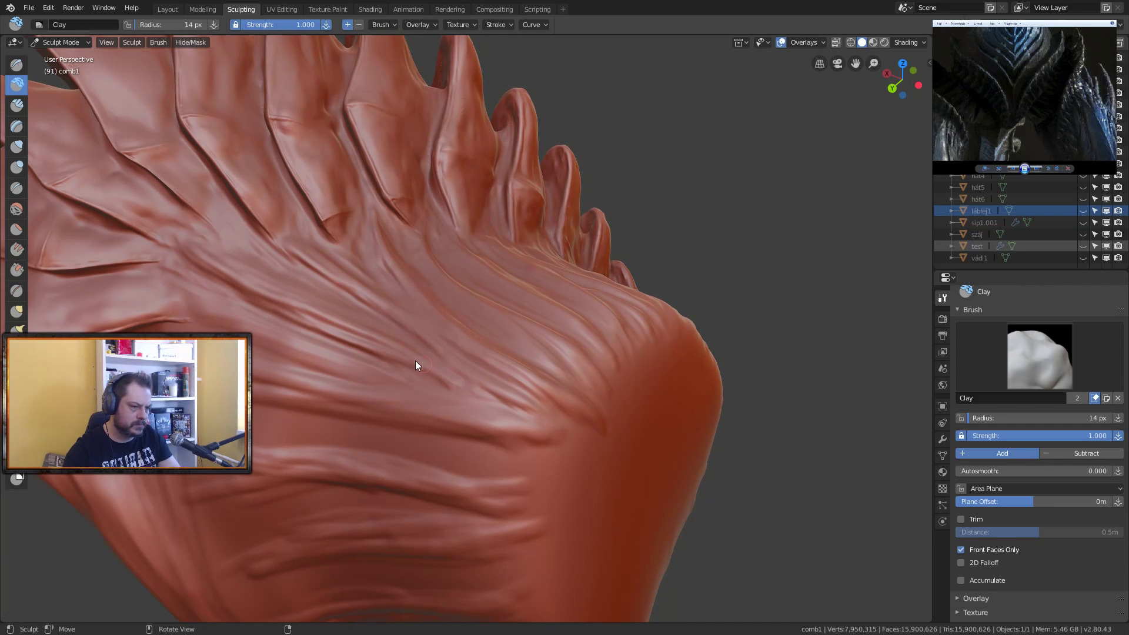
Step: Carve a new groove rightward across the cuff and deepen the neighbouring grooves
middle_click_drag(452, 380, 453, 386)
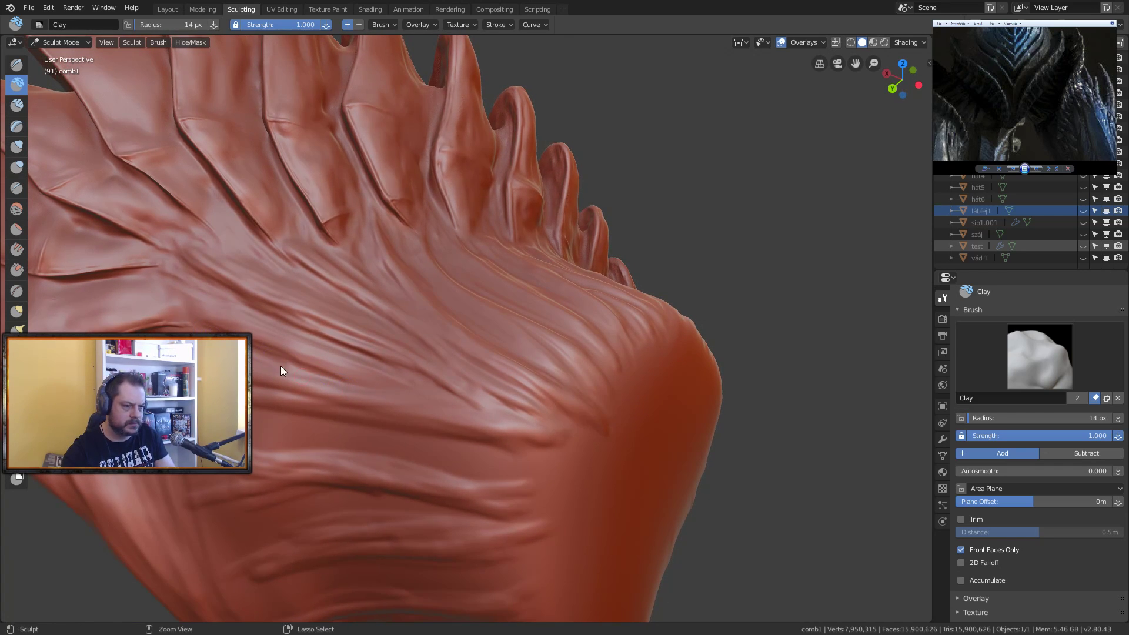
left_click_drag(283, 355, 376, 384)
left_click_drag(247, 334, 321, 360)
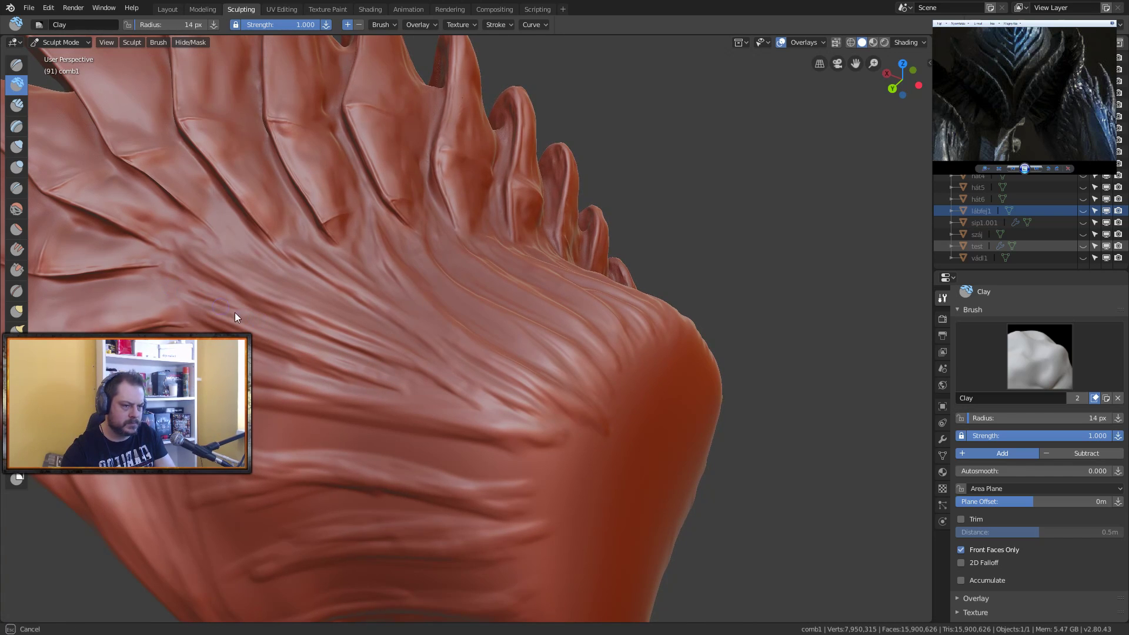
left_click_drag(300, 361, 410, 391)
left_click_drag(401, 375, 459, 406, "ctrl")
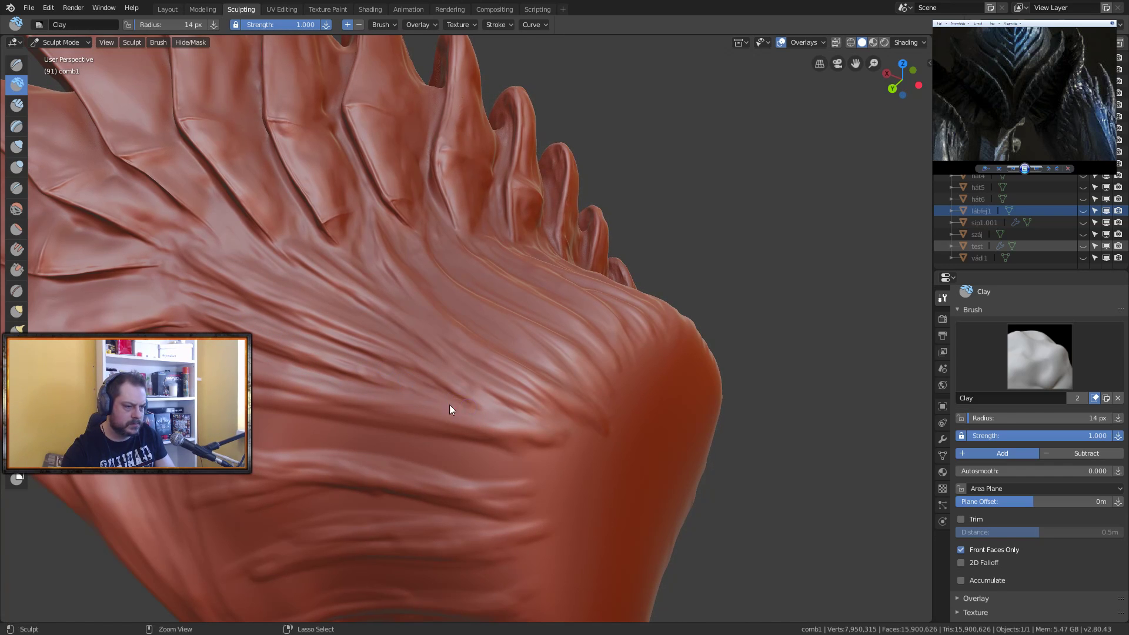
mouse_move(238, 383)
left_mouse_down()
mouse_move(359, 397)
mouse_move(301, 393)
mouse_move(353, 403)
mouse_move(268, 407)
left_mouse_up()
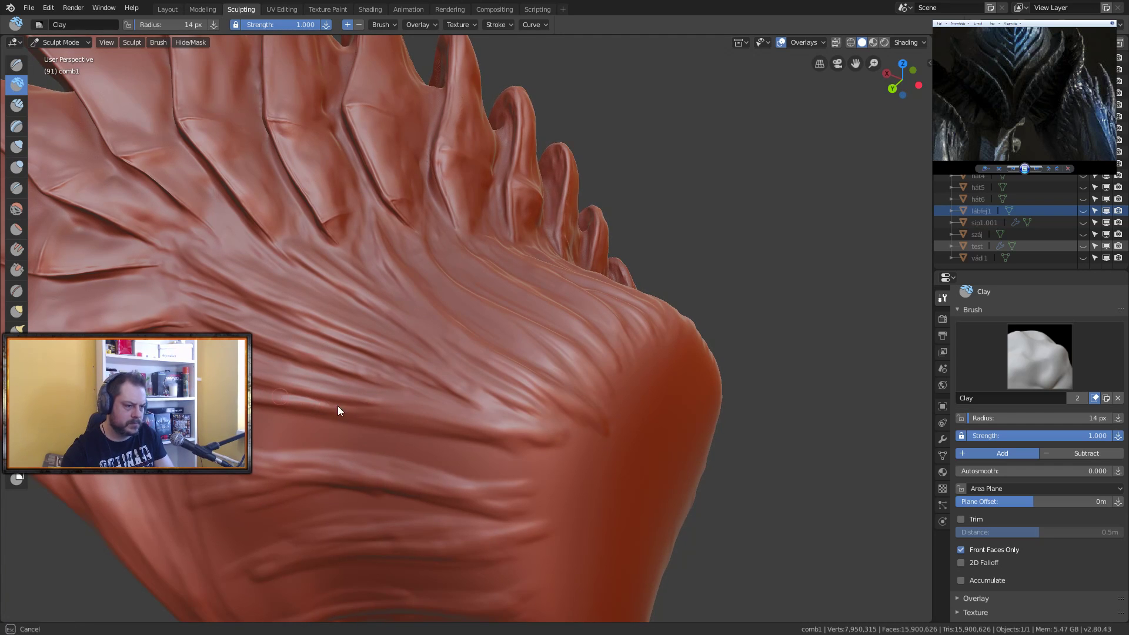
Step: Sharpen the ridge running rightward across the cuff and add short clay strokes
left_click_drag(374, 404, 516, 432)
left_click_drag(435, 419, 499, 433)
left_click_drag(356, 404, 511, 428)
mouse_move(445, 418)
left_mouse_down()
mouse_move(538, 430)
mouse_move(242, 406)
left_mouse_up()
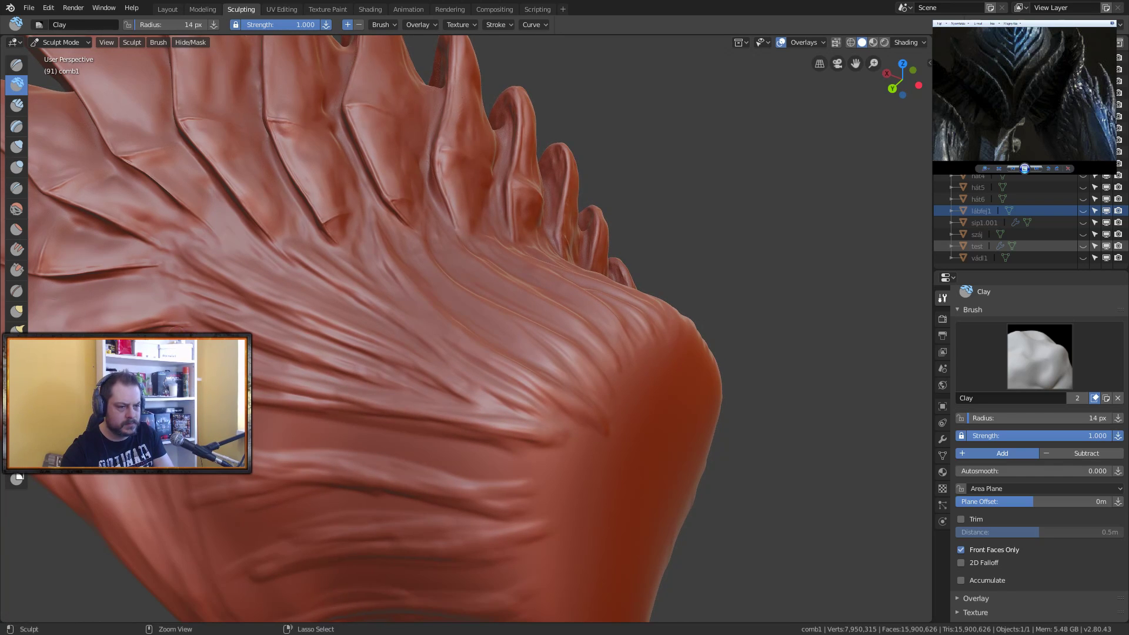
left_click_drag(376, 412, 538, 439, "ctrl")
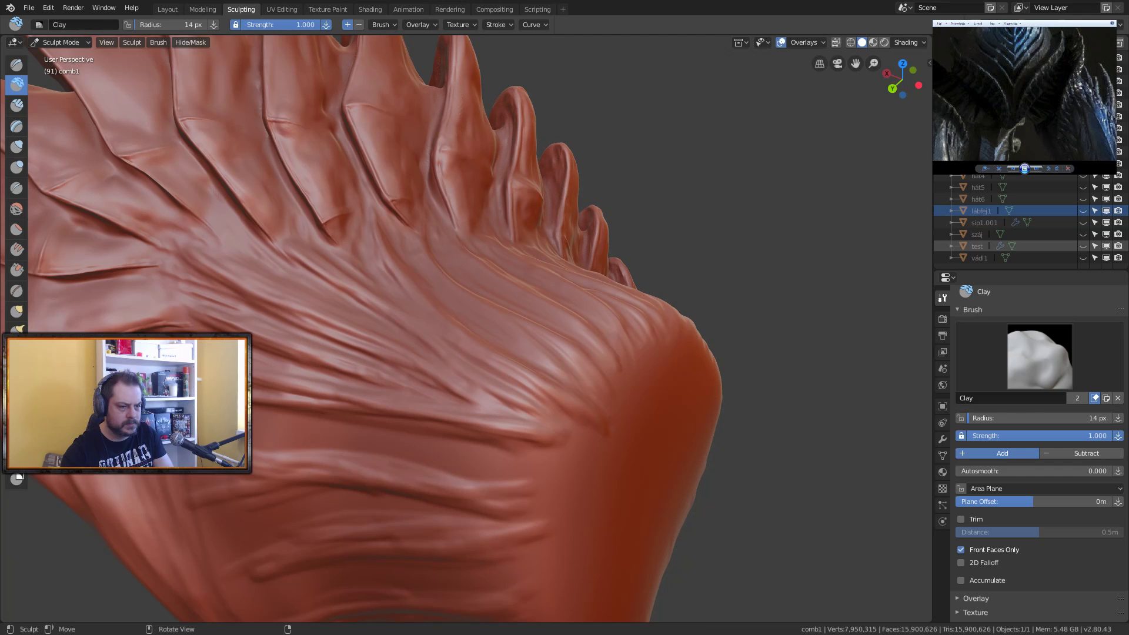
middle_click_drag(538, 433, 559, 409)
left_click_drag(517, 377, 606, 372)
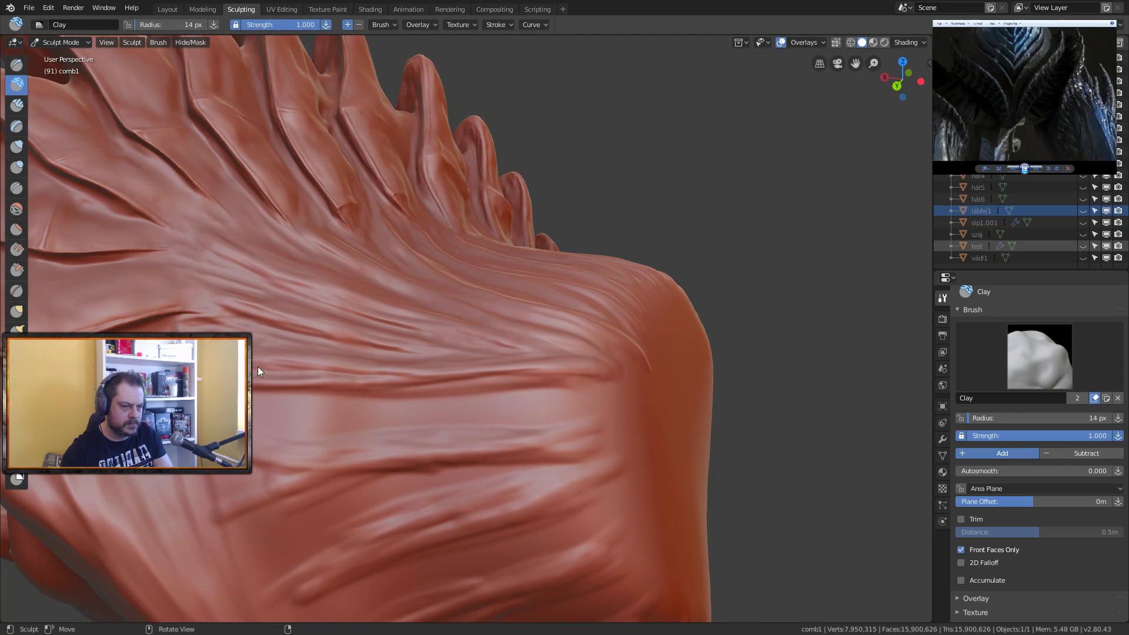
Step: Carve thin subtractive Clay creases across the left, middle and right of the cuff folds
left_click_drag(259, 369, 262, 371)
key("ctrl")
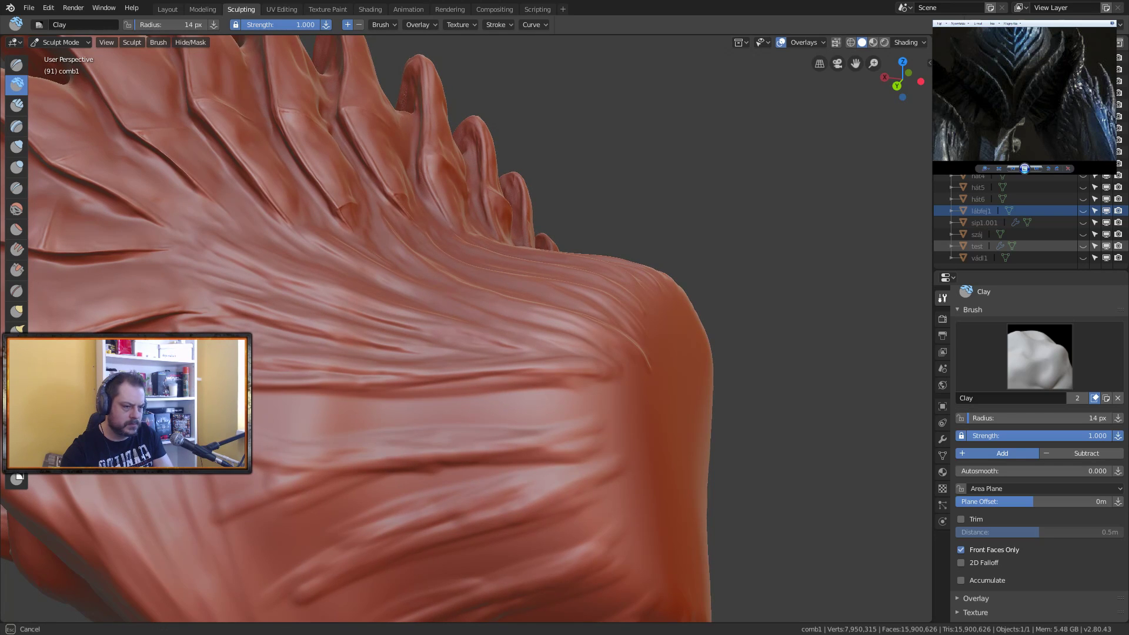
left_click_drag(257, 373, 394, 400, "ctrl")
mouse_move(257, 395)
left_mouse_down("ctrl")
mouse_move(443, 394)
mouse_move(478, 411)
mouse_move(345, 416)
mouse_move(583, 401)
mouse_move(368, 417)
mouse_move(615, 412)
mouse_move(453, 410)
mouse_move(610, 389)
mouse_move(371, 400)
left_mouse_up("ctrl")
left_click_drag(285, 416, 412, 427)
mouse_move(337, 431)
left_mouse_down()
mouse_move(583, 425)
mouse_move(565, 426)
left_mouse_up()
mouse_move(338, 448)
left_mouse_down()
mouse_move(259, 445)
mouse_move(315, 460)
mouse_move(400, 456)
mouse_move(256, 446)
mouse_move(334, 462)
mouse_move(443, 461)
mouse_move(621, 438)
mouse_move(536, 452)
left_mouse_up()
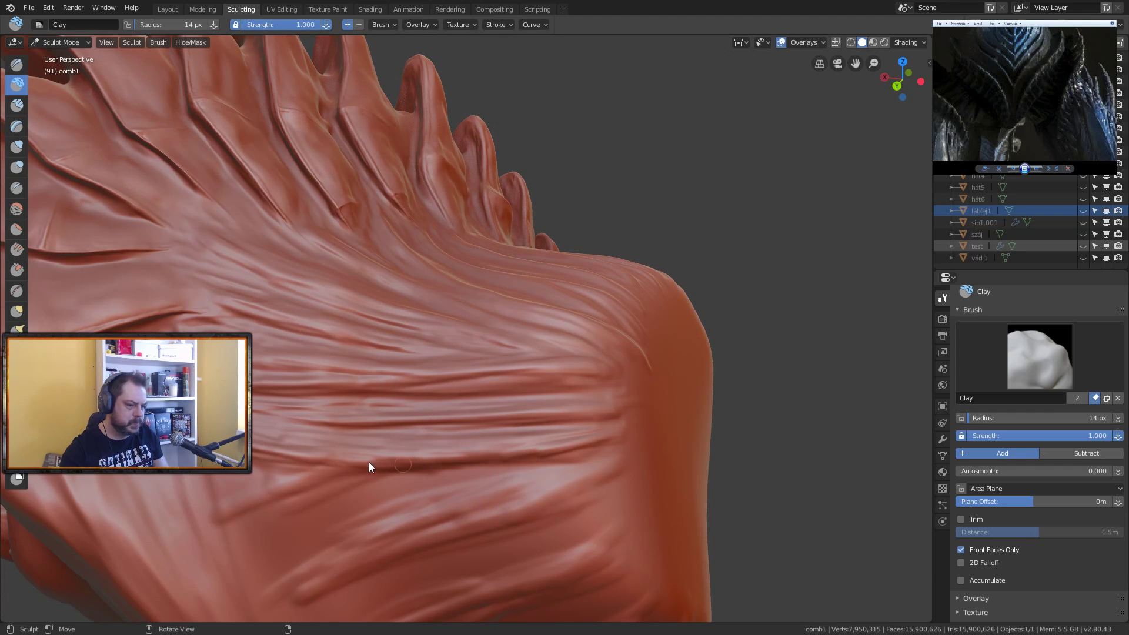
Step: Build up the diagonal ridge over the shoulder with short Clay strokes
left_click_drag(358, 461, 233, 516)
left_click_drag(354, 462, 374, 459)
left_click_drag(219, 520, 353, 464)
left_click_drag(213, 520, 353, 465)
left_click_drag(219, 518, 377, 464)
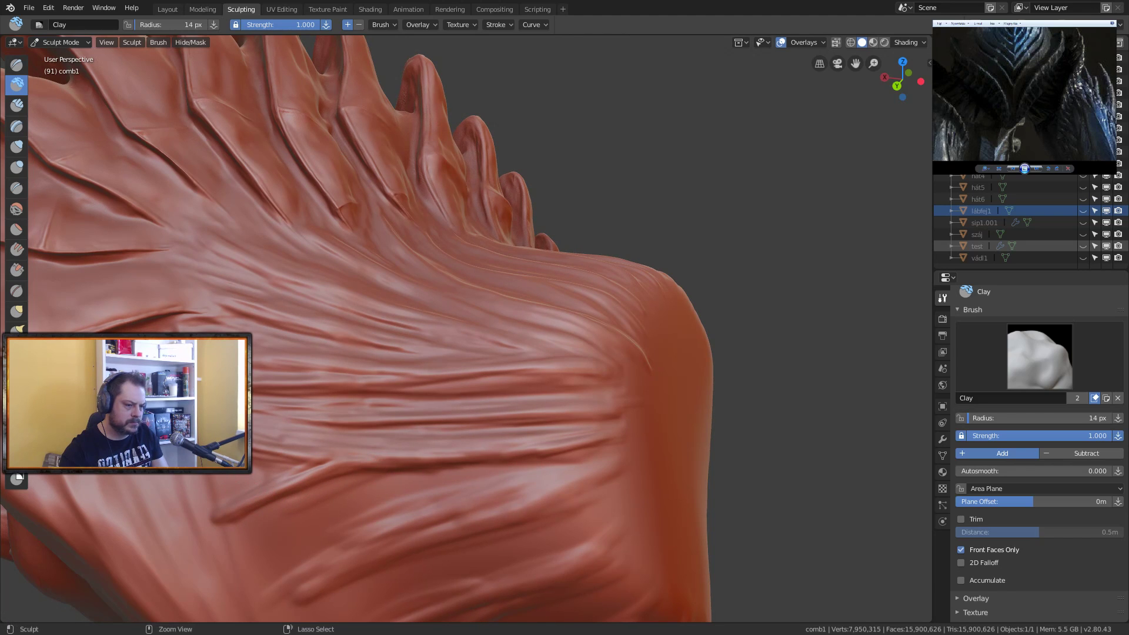
mouse_move(277, 471)
left_mouse_down()
mouse_move(288, 467)
mouse_move(216, 497)
mouse_move(269, 475)
mouse_move(232, 486)
mouse_move(247, 485)
mouse_move(249, 474)
mouse_move(215, 480)
mouse_move(257, 478)
left_mouse_up()
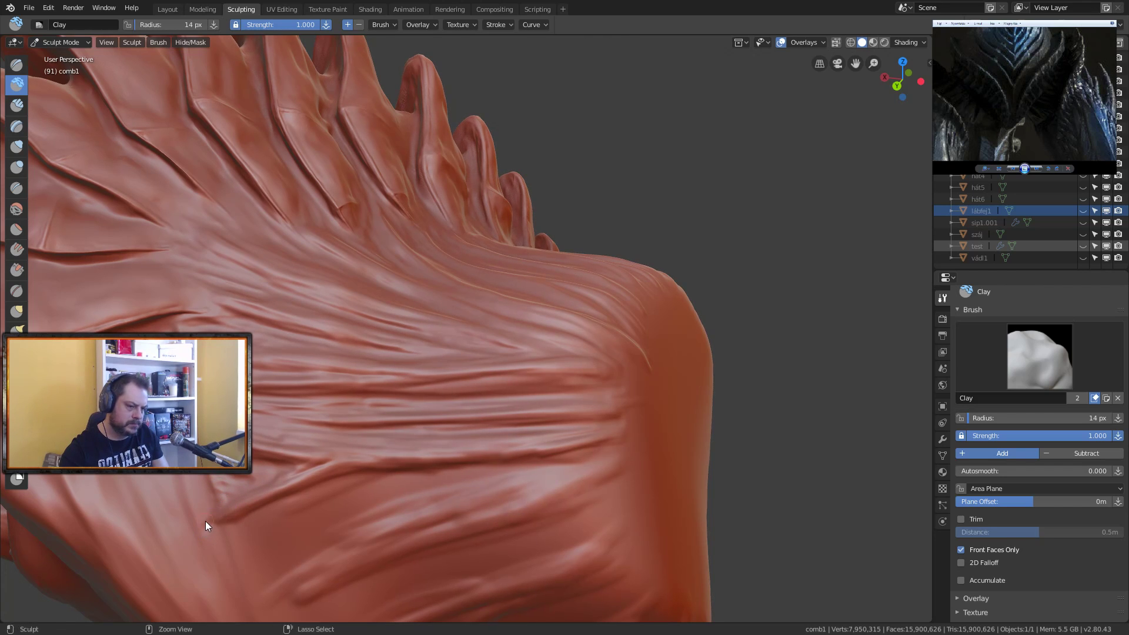
Step: Use the Smooth brush on the ridge's lower-left end and a short stretch of folds, orbiting between strokes
key("s")
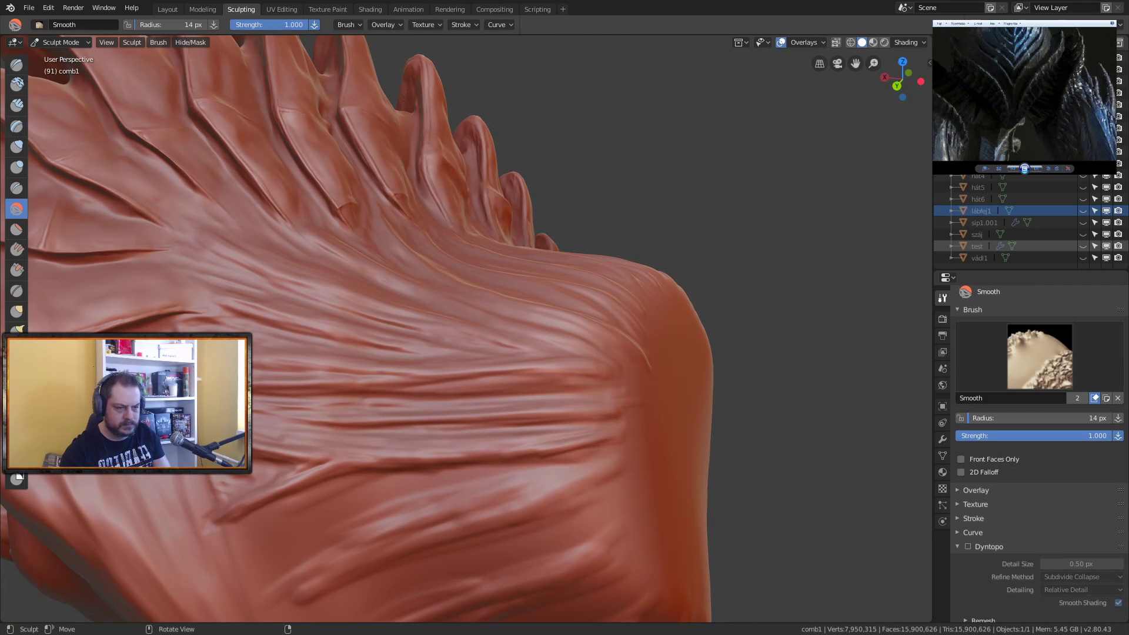
left_click_drag(209, 478, 214, 481)
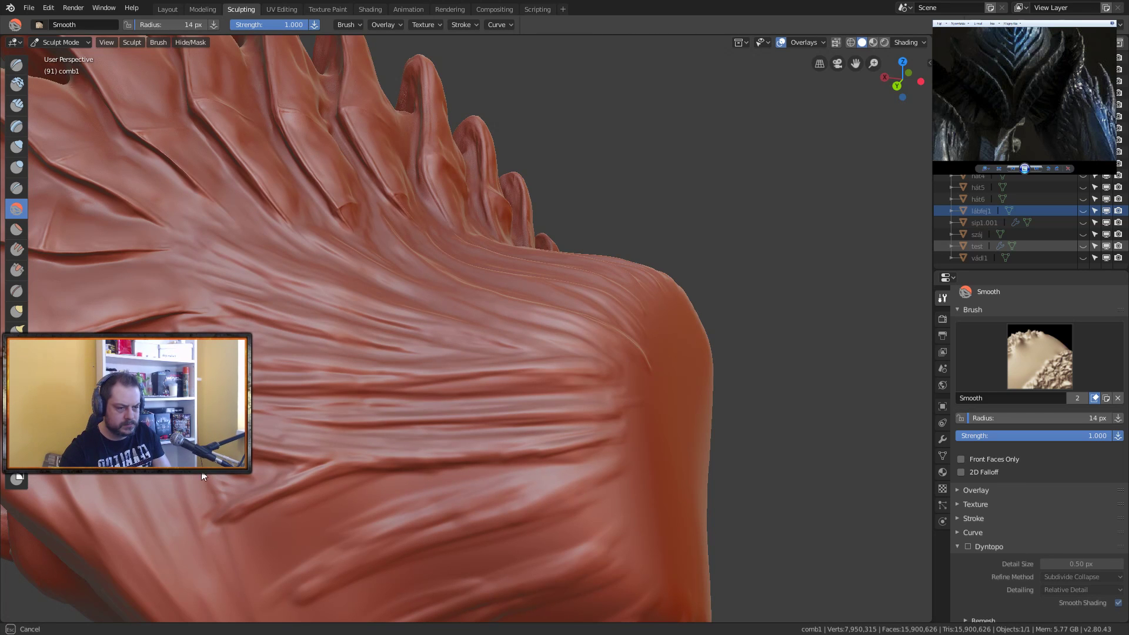
left_click_drag(212, 528, 224, 520)
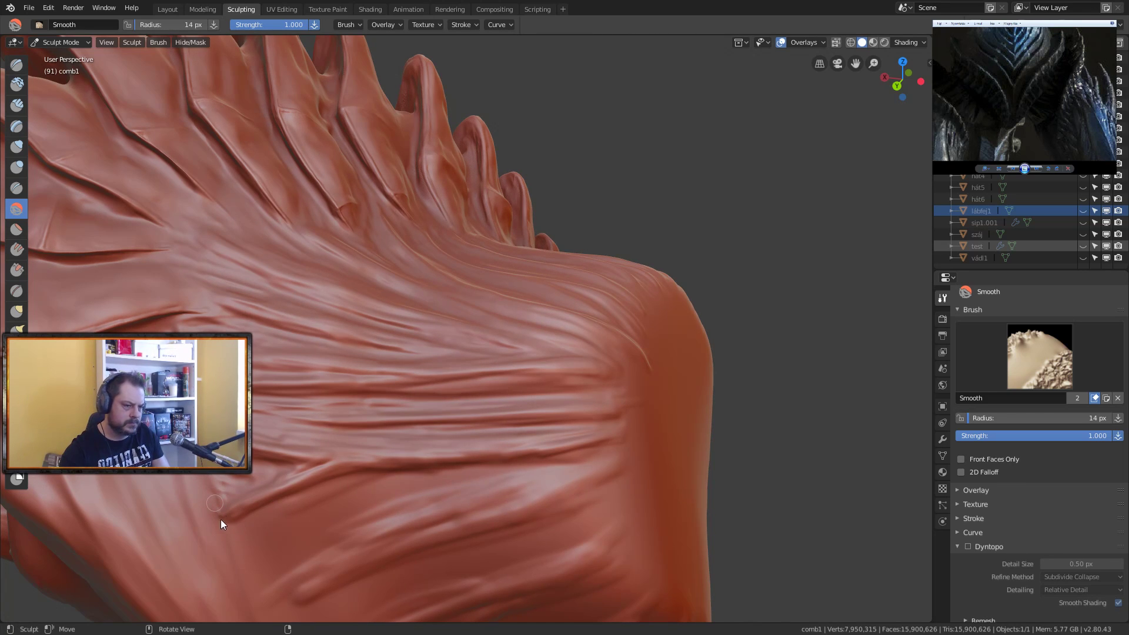
mouse_move(348, 482)
middle_mouse_down()
mouse_move(369, 468)
mouse_move(359, 458)
middle_mouse_up()
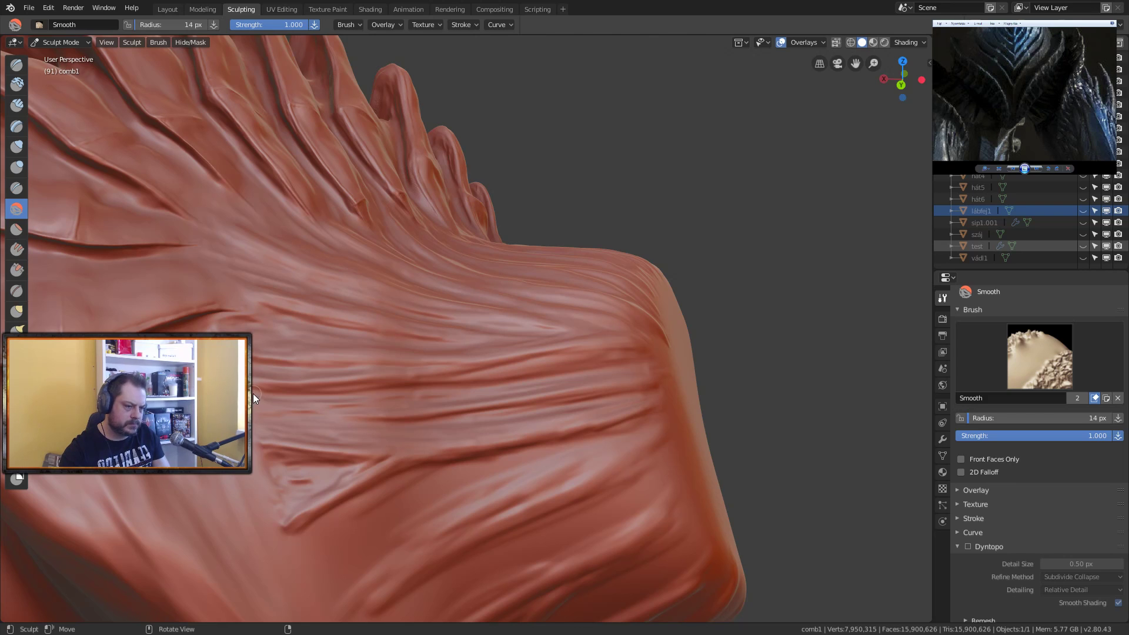
left_click_drag(243, 392, 263, 397)
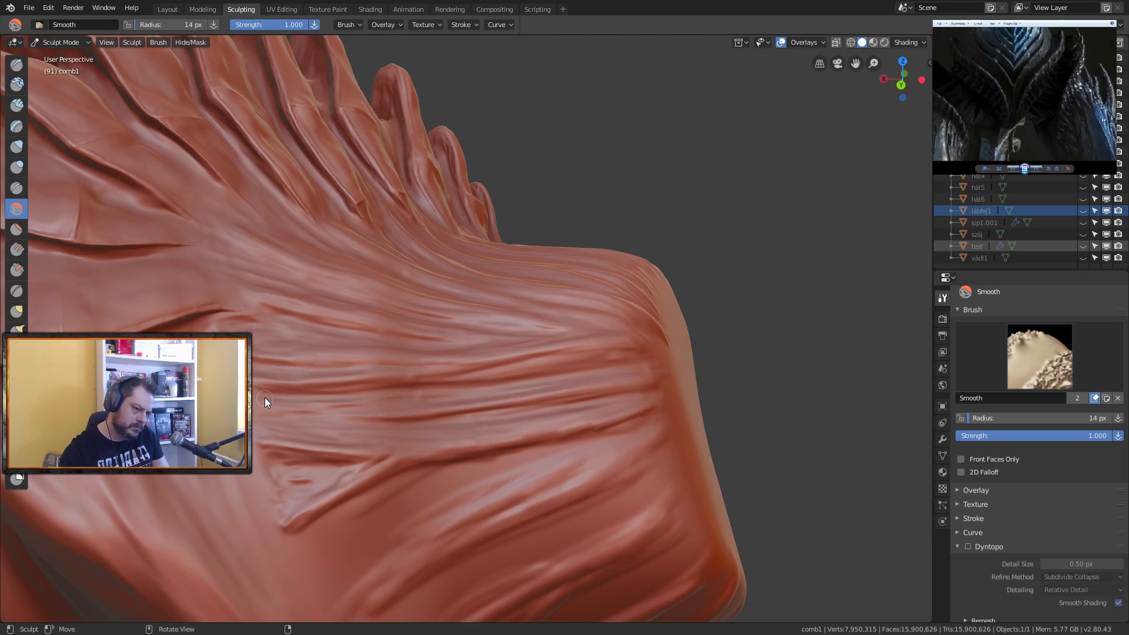
left_click_drag(275, 458, 270, 451)
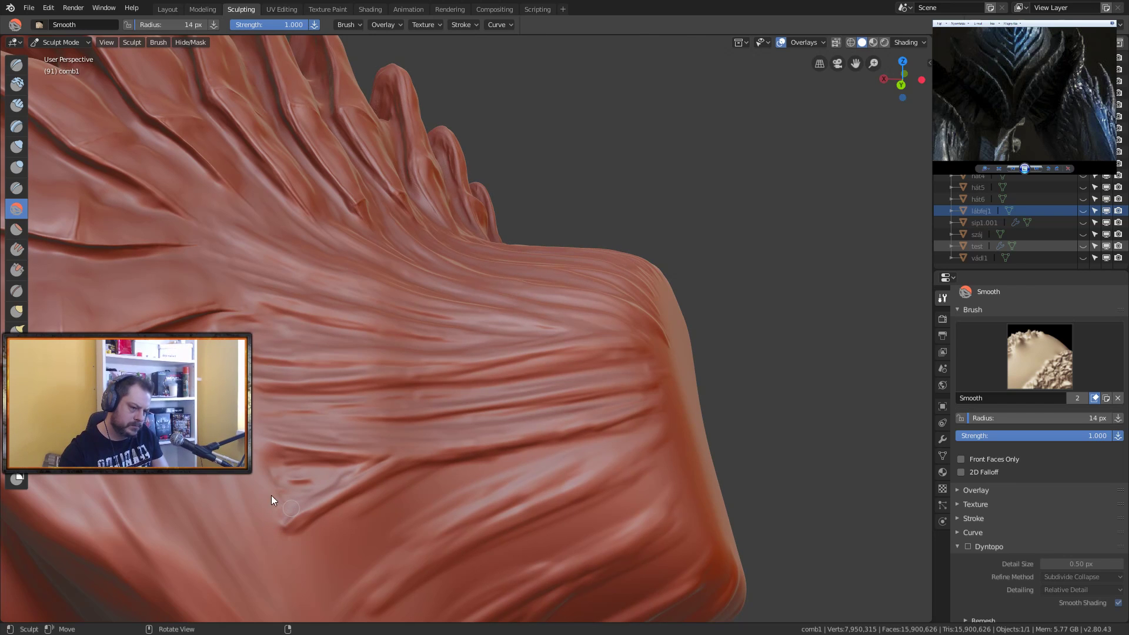
mouse_move(283, 500)
left_mouse_down()
mouse_move(300, 528)
mouse_move(280, 498)
left_mouse_up()
mouse_move(312, 503)
middle_mouse_down()
mouse_move(280, 491)
mouse_move(378, 461)
mouse_move(320, 352)
middle_mouse_up()
Step: Switch back to Clay, reshape the cuff folds and carve a new groove across them
key("c")
mouse_move(253, 373)
left_mouse_down()
mouse_move(345, 342)
mouse_move(390, 343)
mouse_move(253, 371)
mouse_move(393, 348)
left_mouse_up()
mouse_move(435, 359)
middle_mouse_down()
mouse_move(511, 364)
mouse_move(474, 422)
mouse_move(458, 374)
middle_mouse_up()
mouse_move(458, 372)
left_mouse_down()
mouse_move(559, 332)
mouse_move(658, 316)
mouse_move(383, 390)
mouse_move(356, 402)
mouse_move(394, 411)
mouse_move(598, 343)
mouse_move(534, 348)
mouse_move(651, 335)
mouse_move(348, 455)
left_mouse_up()
mouse_move(447, 421)
left_mouse_down()
mouse_move(433, 417)
mouse_move(678, 326)
mouse_move(444, 386)
mouse_move(608, 341)
mouse_move(451, 378)
mouse_move(456, 385)
mouse_move(317, 433)
mouse_move(318, 423)
left_mouse_up()
mouse_move(412, 371)
left_mouse_down()
mouse_move(337, 396)
mouse_move(458, 349)
mouse_move(325, 394)
mouse_move(452, 347)
mouse_move(369, 358)
mouse_move(405, 351)
left_mouse_up()
mouse_move(318, 380)
left_mouse_down()
mouse_move(429, 344)
mouse_move(359, 355)
mouse_move(322, 368)
mouse_move(461, 344)
left_mouse_up()
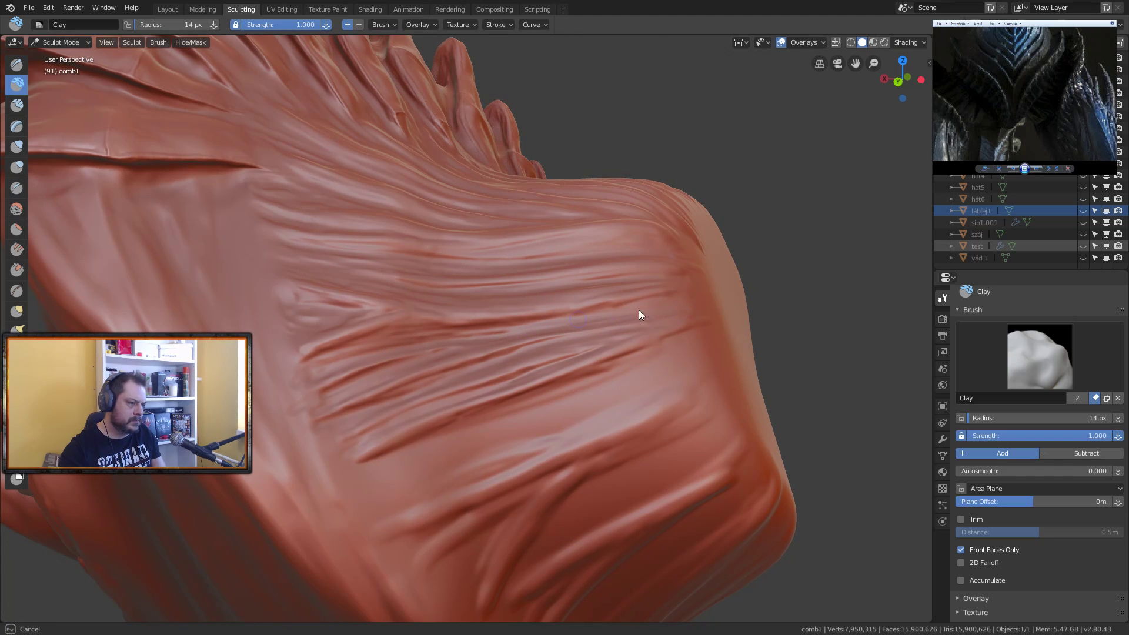
Step: Deepen the long crease, raise clay at its lower-left end and extend it up-right
middle_click_drag(474, 383, 429, 432)
left_click_drag(366, 465, 524, 387, "ctrl")
mouse_move(352, 465)
left_mouse_down()
mouse_move(358, 488)
mouse_move(376, 454)
mouse_move(358, 470)
mouse_move(369, 457)
mouse_move(390, 477)
mouse_move(419, 457)
mouse_move(369, 476)
mouse_move(376, 491)
mouse_move(357, 501)
left_mouse_up()
middle_click_drag(417, 485, 400, 467)
mouse_move(329, 470)
left_mouse_down()
mouse_move(319, 473)
mouse_move(344, 463)
left_mouse_up()
left_click_drag(295, 469, 380, 442)
mouse_move(306, 455)
left_mouse_down()
mouse_move(299, 460)
mouse_move(410, 431)
mouse_move(430, 416)
left_mouse_up()
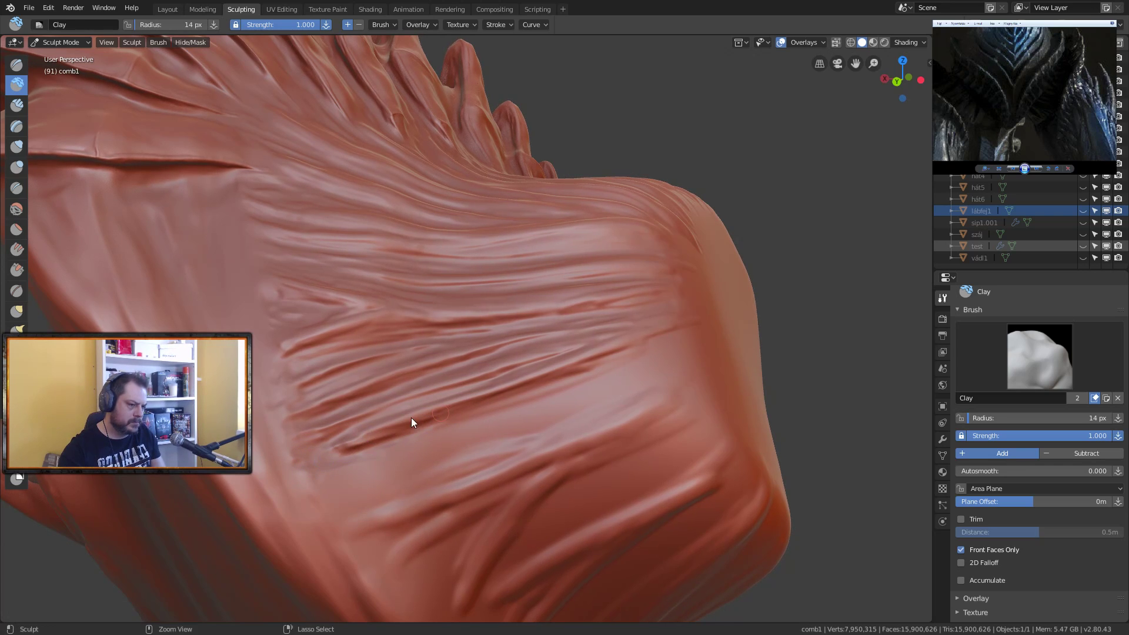
mouse_move(343, 464)
left_mouse_down()
mouse_move(332, 456)
mouse_move(453, 415)
mouse_move(686, 360)
mouse_move(520, 435)
mouse_move(461, 439)
mouse_move(448, 453)
mouse_move(475, 439)
mouse_move(415, 467)
mouse_move(537, 411)
mouse_move(363, 503)
mouse_move(447, 435)
mouse_move(339, 492)
mouse_move(384, 459)
mouse_move(360, 471)
mouse_move(341, 512)
mouse_move(468, 452)
mouse_move(361, 486)
mouse_move(616, 372)
mouse_move(612, 391)
mouse_move(577, 406)
mouse_move(686, 368)
left_mouse_up()
left_click_drag(575, 405, 565, 409)
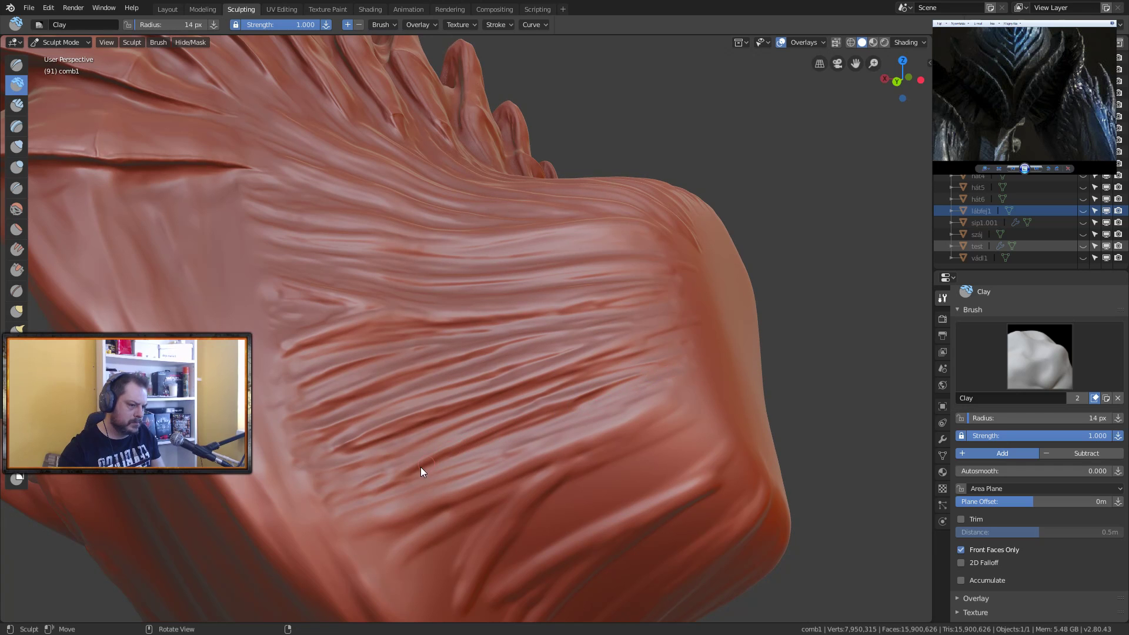
mouse_move(385, 486)
middle_mouse_down()
mouse_move(369, 478)
mouse_move(365, 450)
mouse_move(385, 431)
mouse_move(376, 448)
middle_mouse_up()
Step: Deepen the long crease plus the central and right-fold creases with 14 px Clay strokes
mouse_move(396, 421)
left_mouse_down()
mouse_move(690, 304)
mouse_move(565, 373)
mouse_move(647, 327)
mouse_move(514, 416)
mouse_move(550, 376)
mouse_move(447, 513)
left_mouse_up()
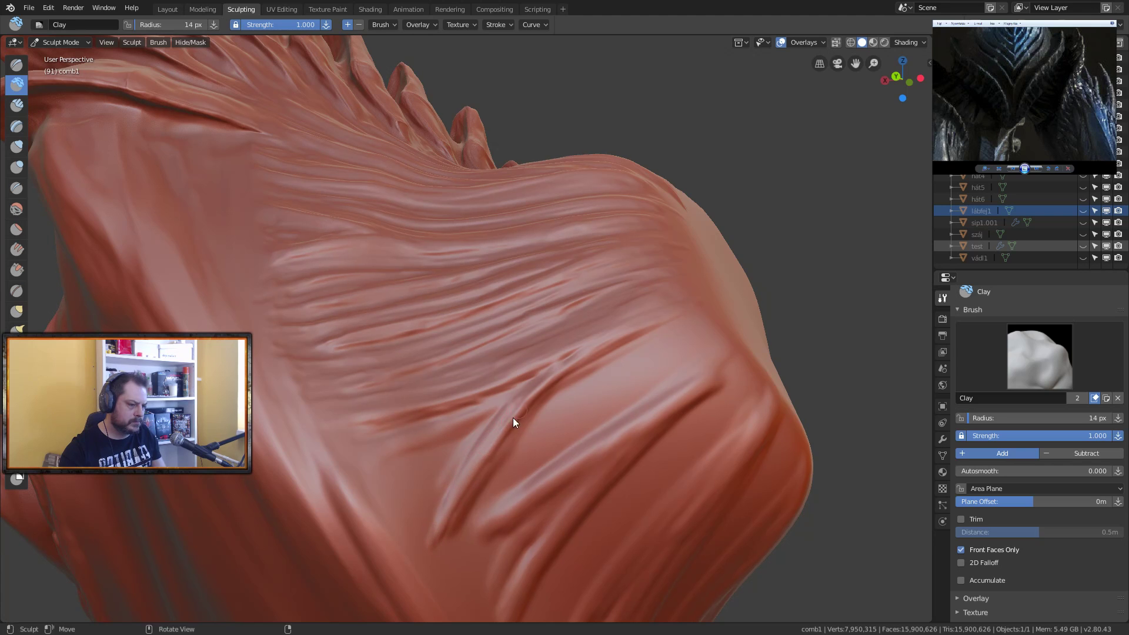
mouse_move(517, 426)
left_mouse_down()
mouse_move(466, 517)
mouse_move(479, 467)
mouse_move(550, 373)
mouse_move(412, 416)
mouse_move(678, 315)
left_mouse_up()
mouse_move(578, 354)
left_mouse_down()
mouse_move(665, 327)
mouse_move(558, 391)
left_mouse_up()
mouse_move(447, 413)
left_mouse_down()
mouse_move(500, 411)
mouse_move(370, 456)
mouse_move(481, 422)
left_mouse_up()
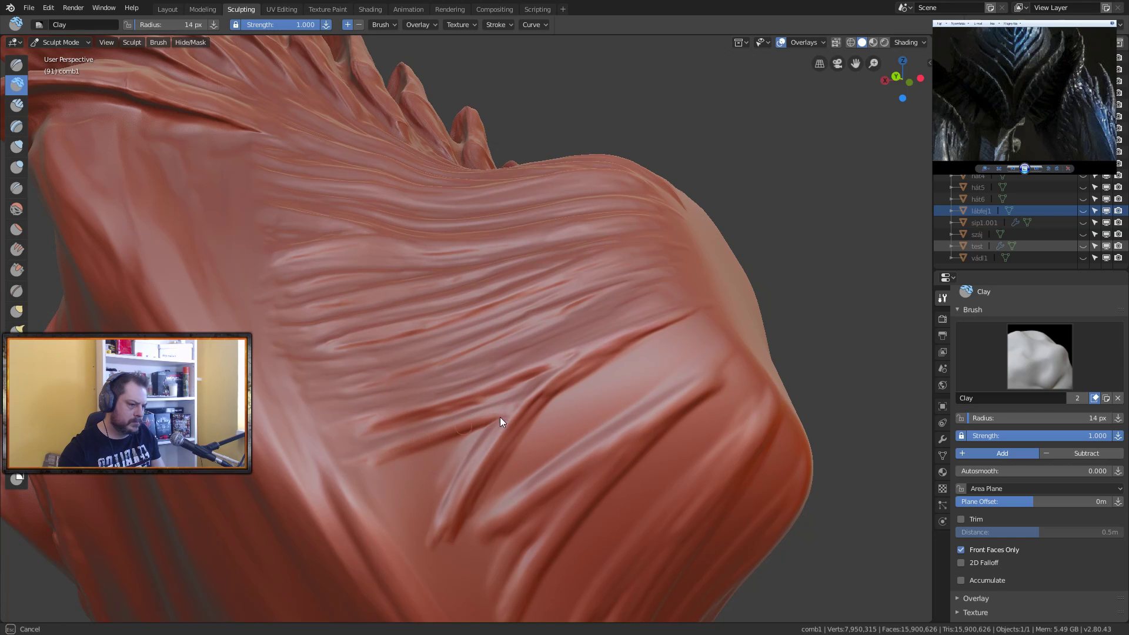
left_click_drag(360, 465, 365, 457)
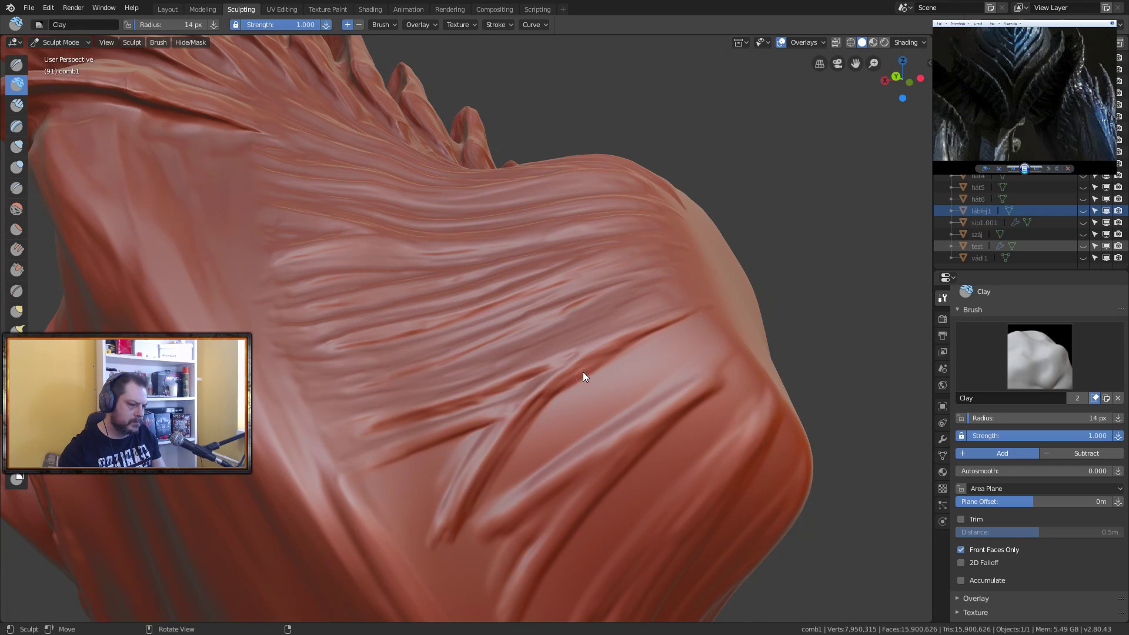
mouse_move(643, 347)
left_mouse_down()
mouse_move(580, 398)
mouse_move(718, 330)
mouse_move(520, 453)
mouse_move(488, 523)
mouse_move(672, 408)
left_mouse_up()
Step: Raise ridges down the lower cloth, lay a diagonal ridge upward, and carve creases in the middle folds
left_click_drag(634, 438, 580, 498)
left_click_drag(664, 413, 508, 616)
mouse_move(524, 548)
left_mouse_down()
mouse_move(464, 613)
mouse_move(530, 529)
mouse_move(486, 562)
left_mouse_up()
left_click_drag(455, 602, 479, 596)
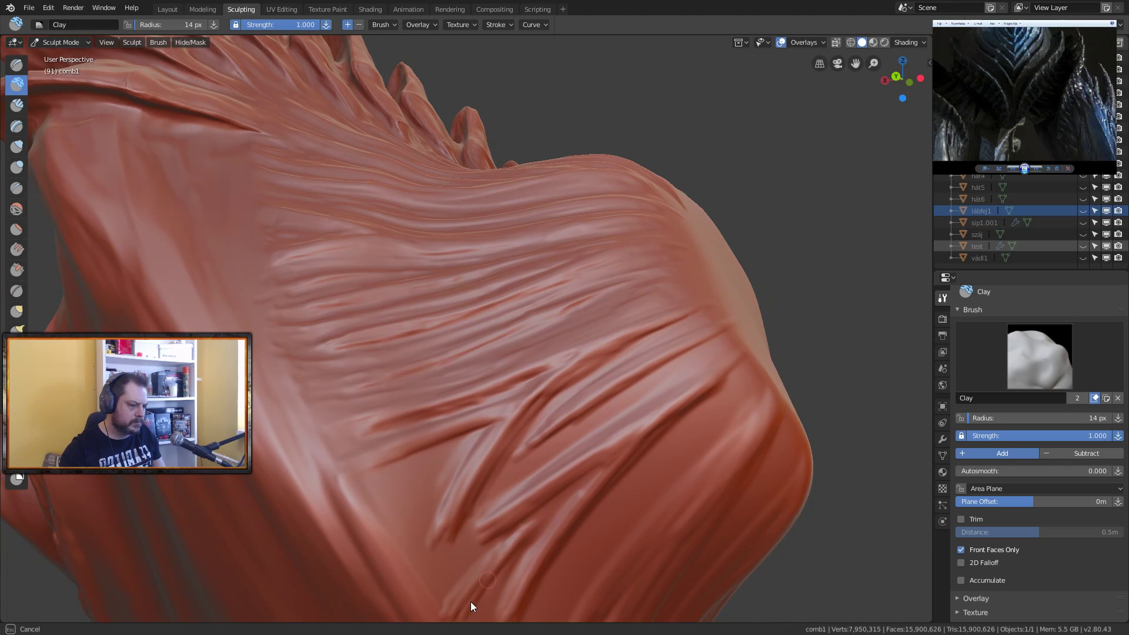
left_click_drag(514, 542, 449, 619)
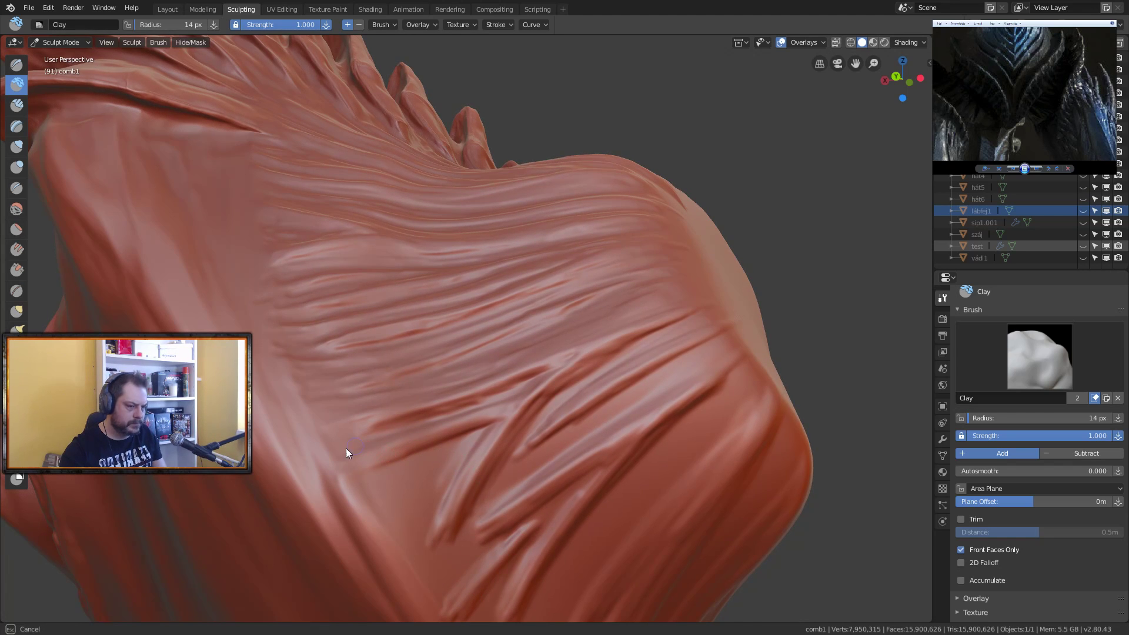
mouse_move(371, 435)
left_mouse_down()
mouse_move(612, 368)
mouse_move(556, 408)
mouse_move(671, 346)
left_mouse_up()
left_click_drag(579, 376, 692, 315)
mouse_move(513, 442)
left_mouse_down()
mouse_move(600, 375)
mouse_move(539, 425)
mouse_move(461, 519)
mouse_move(534, 450)
mouse_move(462, 521)
mouse_move(552, 426)
mouse_move(465, 522)
mouse_move(556, 406)
mouse_move(482, 516)
mouse_move(635, 396)
mouse_move(500, 492)
left_mouse_up()
mouse_move(399, 481)
left_mouse_down("ctrl")
mouse_move(459, 443)
mouse_move(415, 520)
mouse_move(453, 470)
mouse_move(365, 497)
mouse_move(467, 446)
mouse_move(361, 484)
mouse_move(390, 476)
mouse_move(365, 509)
mouse_move(385, 548)
left_mouse_up("ctrl")
mouse_move(388, 559)
left_mouse_down()
mouse_move(338, 464)
mouse_move(399, 561)
left_mouse_up()
Step: Smooth the harsh ridges on the left side of the folds, orbiting to check the blend
key("s")
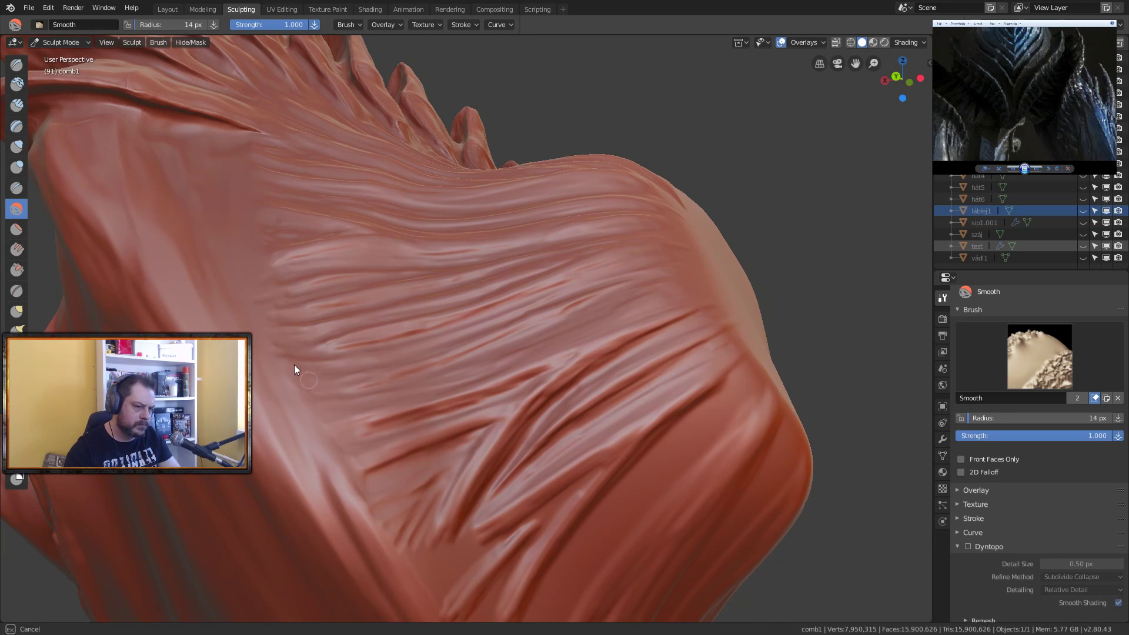
mouse_move(267, 326)
left_mouse_down()
mouse_move(265, 279)
mouse_move(280, 324)
mouse_move(267, 326)
mouse_move(273, 290)
left_mouse_up()
middle_click_drag(273, 290, 287, 351)
left_click_drag(270, 389, 281, 404)
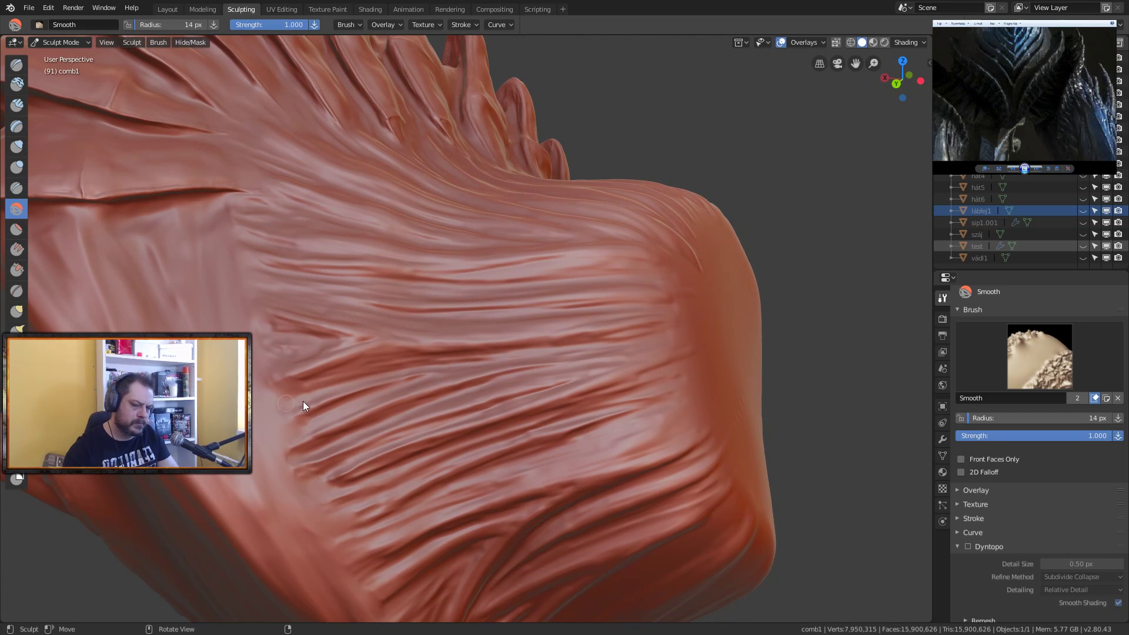
mouse_move(346, 418)
middle_mouse_down()
mouse_move(329, 373)
mouse_move(334, 398)
mouse_move(337, 376)
mouse_move(347, 402)
mouse_move(392, 403)
mouse_move(276, 347)
middle_mouse_up()
mouse_move(277, 342)
left_mouse_down()
mouse_move(328, 378)
mouse_move(335, 429)
mouse_move(393, 380)
mouse_move(367, 413)
left_mouse_up()
Step: Return to the Clay brush and add faint grooves across the upper cloth folds
key("c")
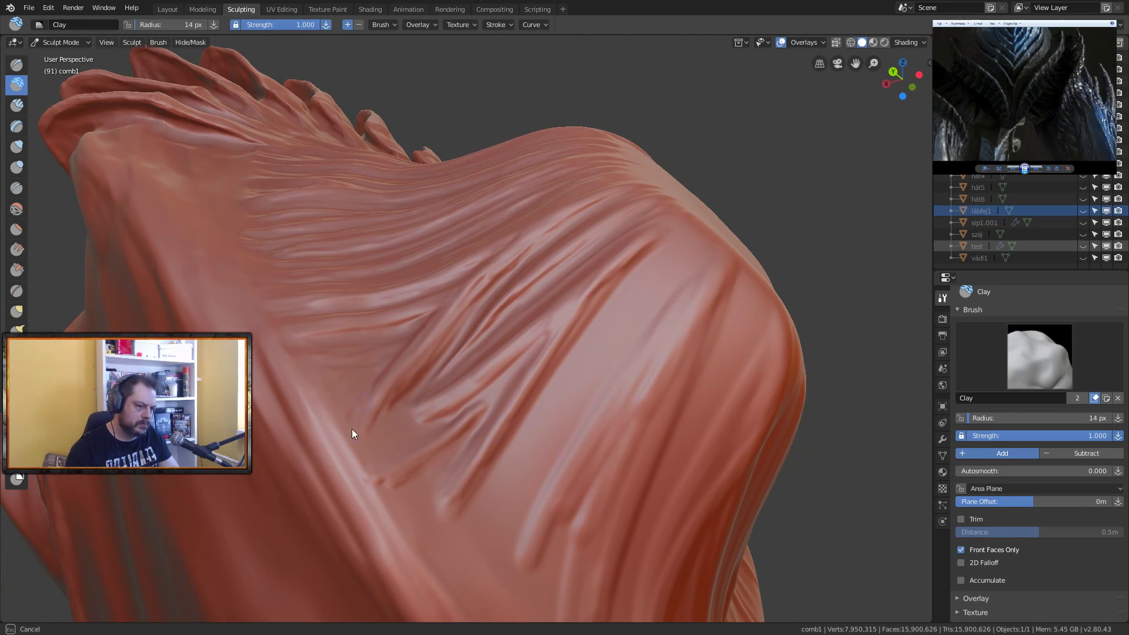
left_click_drag(354, 366, 336, 411, "ctrl")
mouse_move(377, 367)
left_mouse_down("ctrl")
mouse_move(348, 430)
mouse_move(396, 530)
mouse_move(352, 407)
left_mouse_up("ctrl")
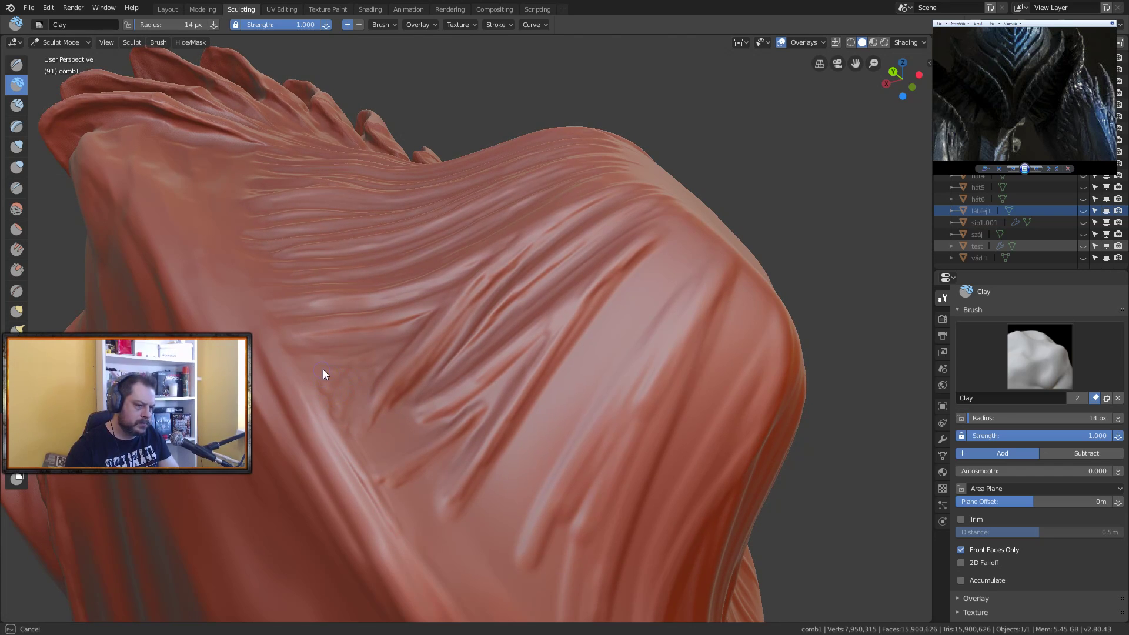
mouse_move(374, 382)
left_mouse_down()
mouse_move(373, 424)
mouse_move(426, 352)
left_mouse_up()
left_click_drag(386, 441, 378, 446)
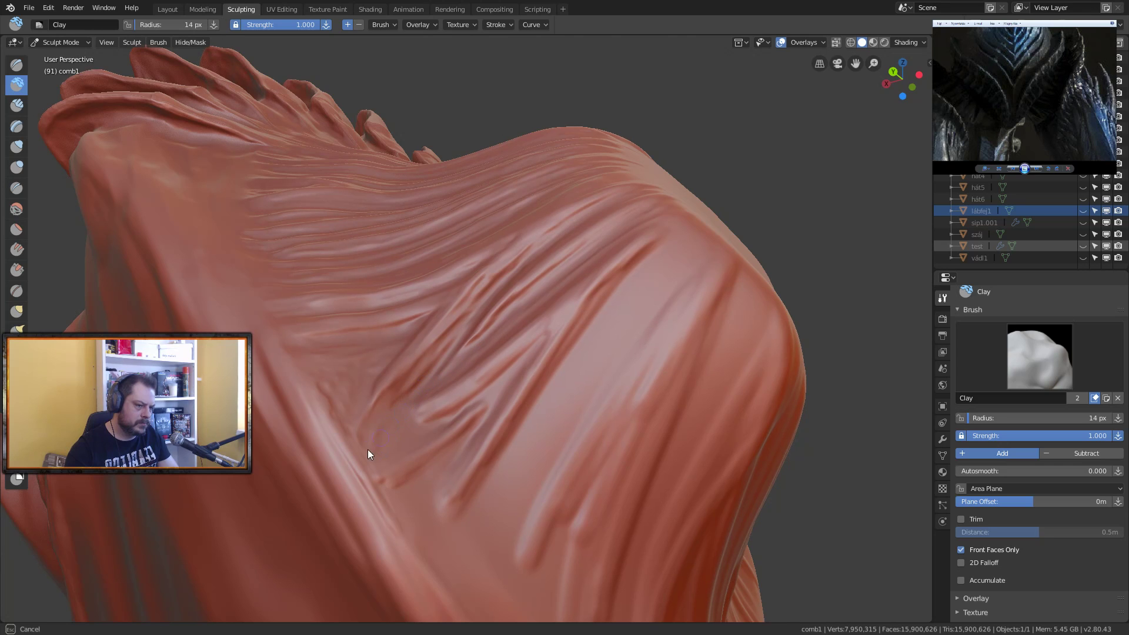
mouse_move(476, 365)
left_mouse_down()
mouse_move(382, 441)
mouse_move(461, 378)
left_mouse_up()
mouse_move(461, 378)
middle_mouse_down()
mouse_move(422, 416)
mouse_move(476, 425)
middle_mouse_up()
Step: Add subtle wrinkles down the cloth and sharpen its central crease
mouse_move(476, 425)
left_mouse_down()
mouse_move(415, 465)
mouse_move(414, 439)
mouse_move(432, 481)
mouse_move(447, 468)
mouse_move(440, 481)
mouse_move(546, 398)
mouse_move(448, 473)
mouse_move(385, 501)
mouse_move(418, 534)
mouse_move(408, 545)
mouse_move(516, 450)
mouse_move(461, 499)
mouse_move(499, 456)
mouse_move(434, 581)
left_mouse_up()
mouse_move(473, 510)
left_mouse_down()
mouse_move(433, 529)
mouse_move(454, 525)
left_mouse_up()
left_click_drag(432, 578, 436, 564)
mouse_move(492, 482)
left_mouse_down()
mouse_move(598, 351)
mouse_move(587, 356)
left_mouse_up()
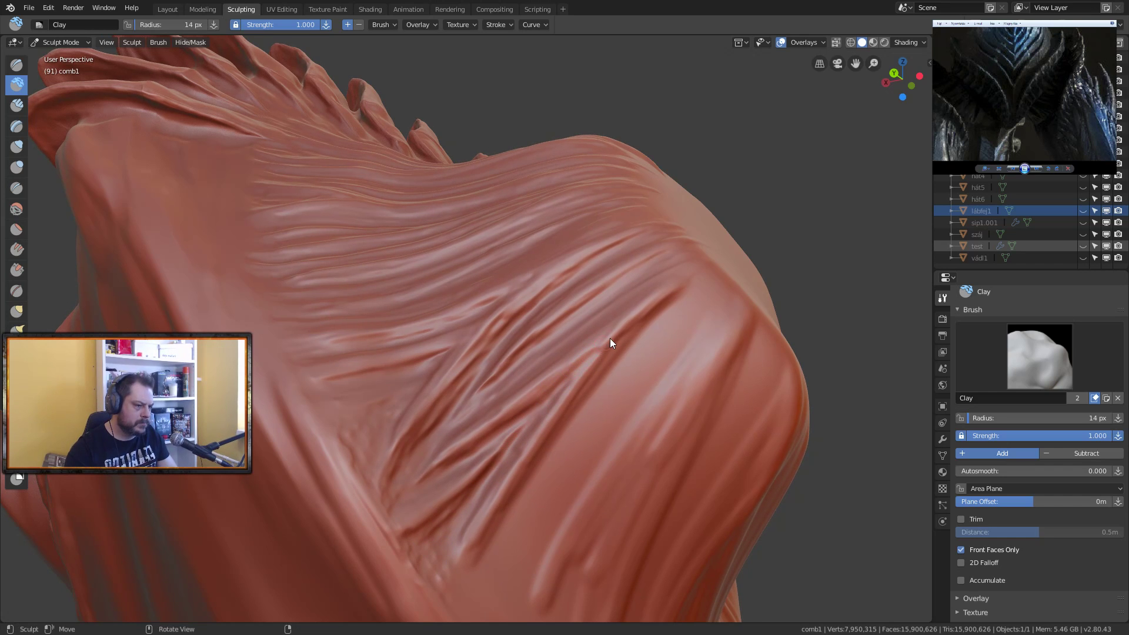
mouse_move(541, 447)
middle_mouse_down()
mouse_move(542, 428)
mouse_move(465, 401)
middle_mouse_up()
left_click_drag(469, 439, 509, 393)
mouse_move(447, 442)
left_mouse_down()
mouse_move(473, 418)
mouse_move(497, 360)
mouse_move(497, 408)
mouse_move(558, 340)
left_mouse_up()
middle_click_drag(612, 270, 568, 328)
Step: Set the Clay brush radius to 16 px and carve parallel fold lines down the upper cloth
key("f")
left_click(569, 309)
left_click_drag(595, 252, 533, 353, "ctrl")
left_click_drag(601, 247, 536, 351)
left_click_drag(544, 329, 486, 436)
mouse_move(512, 392)
left_mouse_down()
mouse_move(602, 247)
mouse_move(592, 249)
left_mouse_up()
mouse_move(640, 192)
left_mouse_down()
mouse_move(534, 324)
mouse_move(601, 229)
mouse_move(647, 199)
mouse_move(493, 425)
mouse_move(478, 468)
mouse_move(502, 365)
mouse_move(463, 438)
mouse_move(582, 242)
mouse_move(600, 280)
mouse_move(552, 360)
left_mouse_up()
Step: Deepen the creases running down-left through the upper-left, central and long diagonal folds
left_click_drag(602, 278, 508, 404)
mouse_move(504, 421)
left_mouse_down()
mouse_move(449, 531)
mouse_move(474, 435)
mouse_move(436, 542)
mouse_move(416, 538)
mouse_move(426, 558)
left_mouse_up()
mouse_move(436, 490)
middle_mouse_down()
mouse_move(445, 509)
mouse_move(428, 379)
mouse_move(433, 297)
middle_mouse_up()
left_click_drag(441, 291, 438, 296)
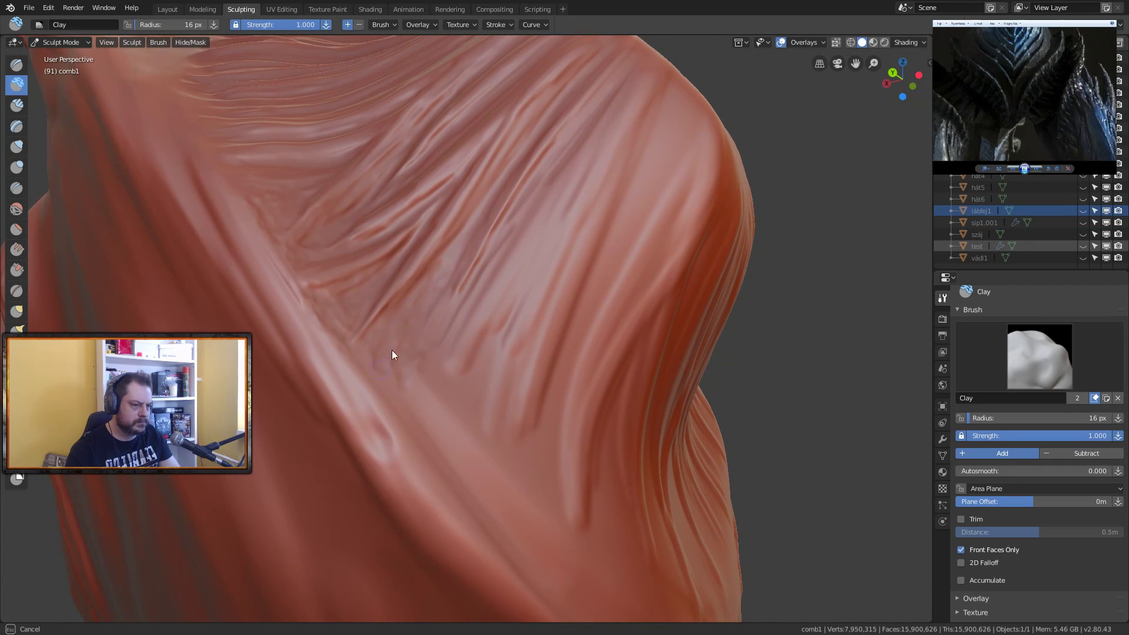
mouse_move(394, 366)
left_mouse_down()
mouse_move(454, 259)
mouse_move(415, 319)
mouse_move(393, 330)
mouse_move(417, 310)
left_mouse_up()
left_click_drag(440, 350, 472, 294)
mouse_move(490, 279)
left_mouse_down()
mouse_move(521, 227)
mouse_move(556, 203)
mouse_move(454, 373)
mouse_move(601, 134)
mouse_move(538, 232)
left_mouse_up()
mouse_move(600, 139)
left_mouse_down()
mouse_move(529, 254)
mouse_move(515, 256)
mouse_move(459, 374)
left_mouse_up()
left_click_drag(517, 262, 601, 154)
mouse_move(548, 207)
left_mouse_down()
mouse_move(651, 76)
mouse_move(619, 127)
mouse_move(598, 191)
mouse_move(633, 101)
mouse_move(572, 266)
mouse_move(582, 206)
mouse_move(521, 408)
mouse_move(499, 401)
mouse_move(574, 239)
mouse_move(494, 421)
mouse_move(527, 323)
mouse_move(532, 376)
mouse_move(543, 351)
mouse_move(520, 470)
mouse_move(522, 404)
mouse_move(586, 236)
mouse_move(486, 451)
mouse_move(503, 346)
mouse_move(579, 198)
mouse_move(486, 393)
left_mouse_up()
Step: Refine and reshape the creases across the middle and lower cloth folds
left_click_drag(511, 306, 489, 377)
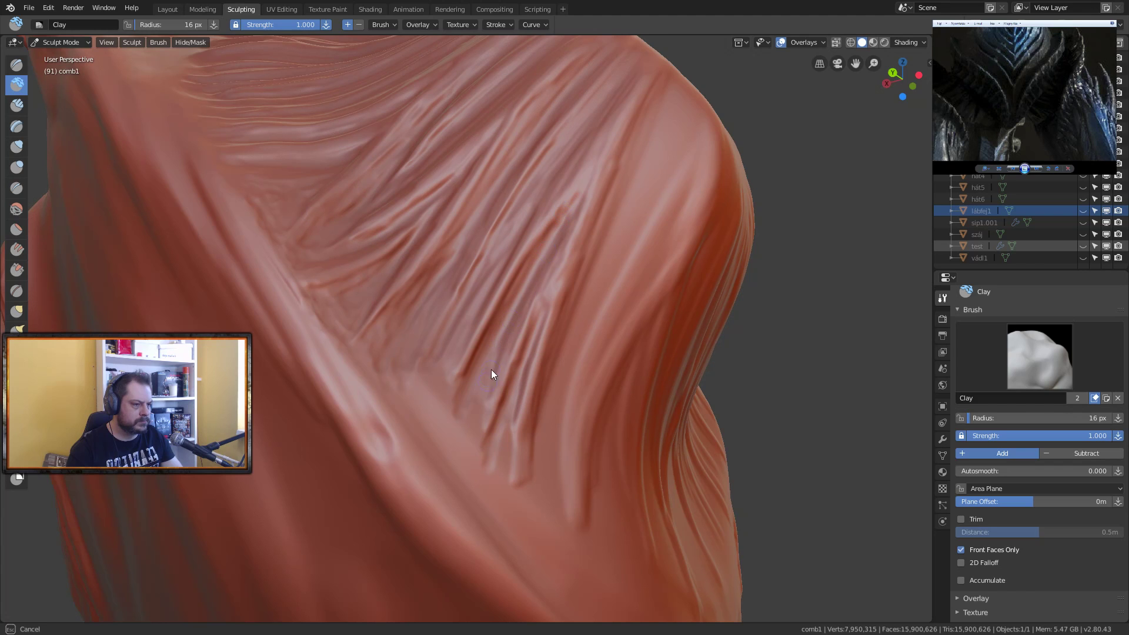
mouse_move(458, 430)
left_mouse_down()
mouse_move(436, 398)
mouse_move(451, 345)
mouse_move(439, 367)
left_mouse_up()
mouse_move(429, 406)
left_mouse_down()
mouse_move(453, 327)
mouse_move(512, 221)
mouse_move(484, 355)
mouse_move(540, 265)
mouse_move(472, 428)
mouse_move(476, 453)
mouse_move(468, 411)
mouse_move(477, 471)
left_mouse_up()
left_click_drag(492, 434, 525, 346)
mouse_move(511, 411)
left_mouse_down()
mouse_move(505, 500)
mouse_move(516, 445)
left_mouse_up()
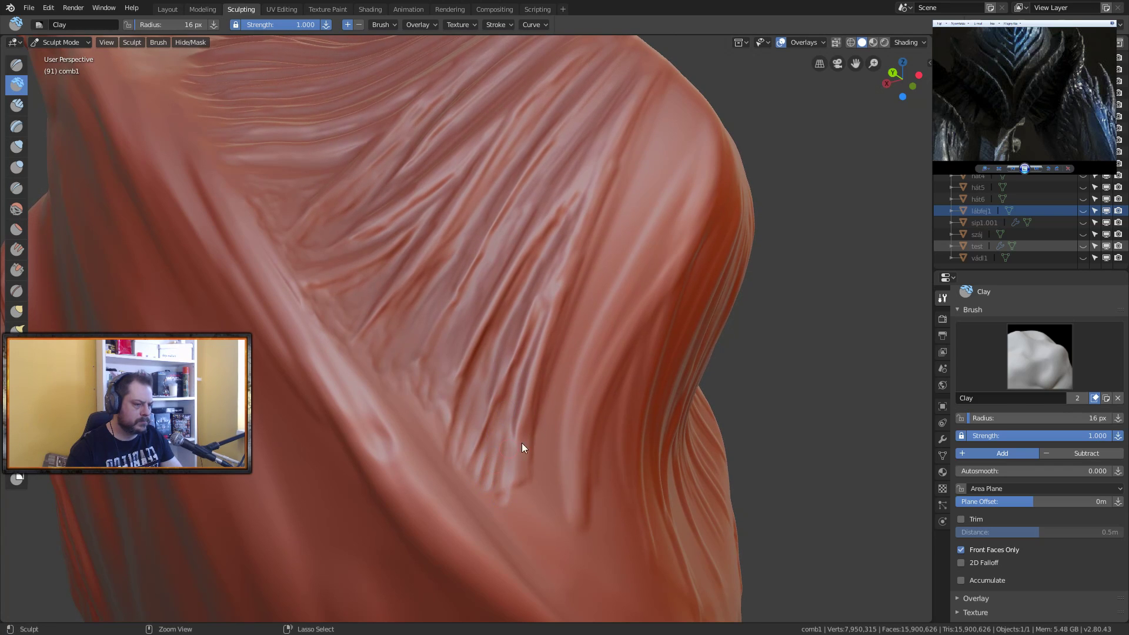
left_click_drag(580, 296, 514, 481)
Step: Reshape the long central crease, extending it downward and sharpening it along its length
left_click_drag(608, 220, 521, 487)
left_click_drag(536, 418, 516, 507)
middle_click_drag(538, 340, 561, 309)
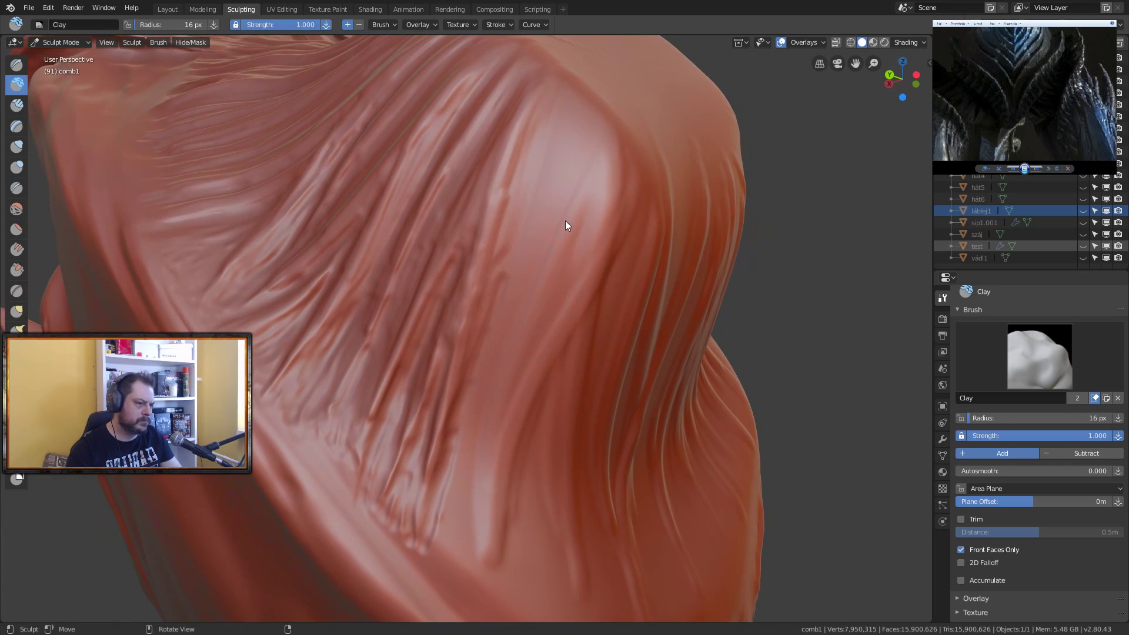
left_click_drag(600, 160, 525, 328)
left_click_drag(588, 177, 538, 310)
mouse_move(581, 205)
left_mouse_down()
mouse_move(517, 334)
mouse_move(487, 500)
left_mouse_up()
mouse_move(498, 456)
left_mouse_down()
mouse_move(488, 535)
mouse_move(513, 371)
left_mouse_up()
left_click_drag(547, 285, 596, 156)
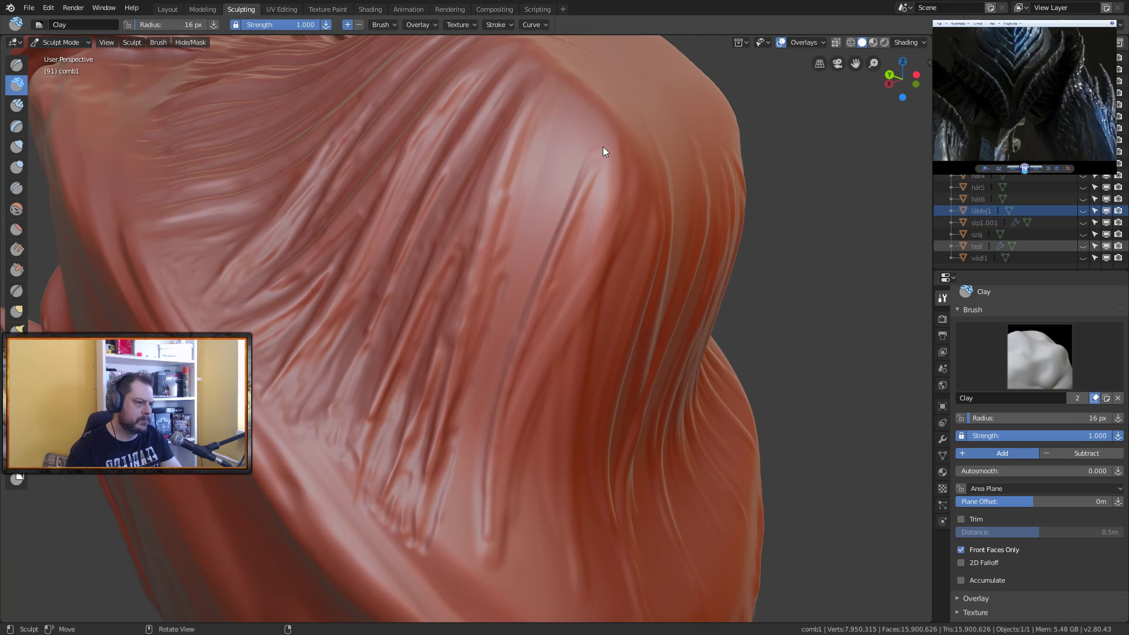
Step: Darken the upper crease and deepen it from top to bottom, including the underside and middle
middle_click_drag(622, 128, 559, 171)
mouse_move(550, 179)
left_mouse_down()
mouse_move(531, 263)
mouse_move(542, 177)
mouse_move(556, 212)
mouse_move(553, 309)
left_mouse_up()
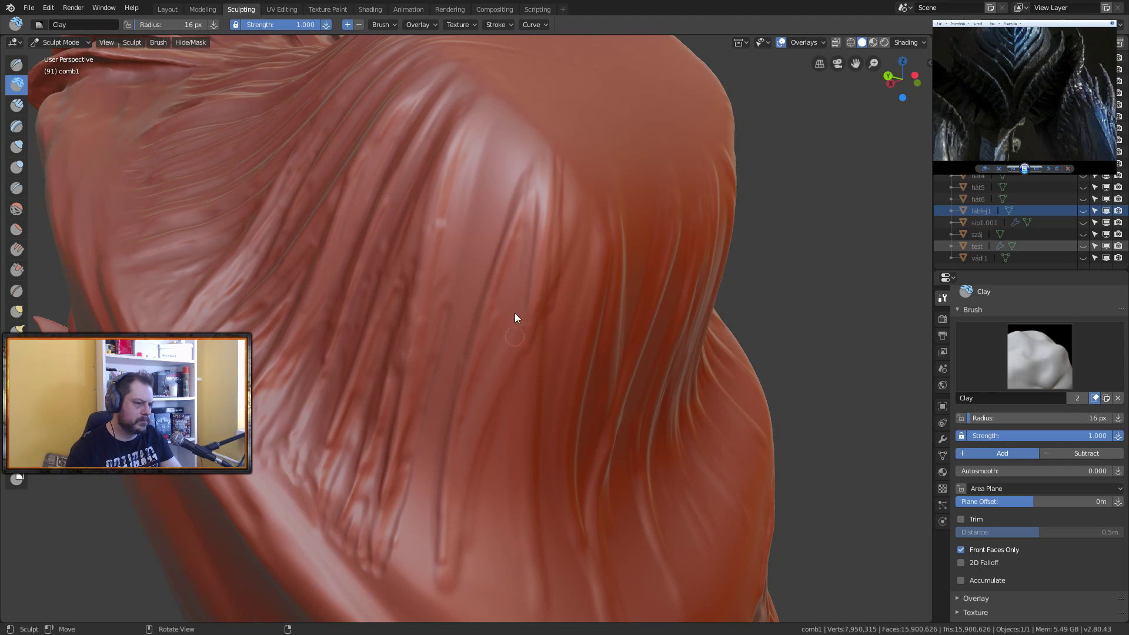
left_click_drag(555, 165, 539, 270)
left_click_drag(548, 197, 516, 353)
left_click_drag(527, 321, 492, 425)
middle_click_drag(519, 308, 531, 284)
left_click_drag(541, 261, 483, 413)
left_click_drag(489, 391, 477, 465)
mouse_move(492, 377)
left_mouse_down()
mouse_move(488, 449)
mouse_move(488, 356)
left_mouse_up()
Step: Carve thin grooves down from the top and sweep clay along the upper crease
left_click_drag(496, 305, 503, 282, "ctrl")
left_click_drag(559, 154, 517, 272, "ctrl")
left_click_drag(568, 140, 536, 249, "ctrl")
mouse_move(551, 180)
left_mouse_down()
mouse_move(567, 142)
mouse_move(524, 263)
mouse_move(572, 125)
left_mouse_up()
middle_click_drag(586, 135, 576, 156)
mouse_move(517, 160)
left_mouse_down("ctrl")
mouse_move(491, 272)
mouse_move(482, 237)
left_mouse_up("ctrl")
mouse_move(485, 184)
left_mouse_down()
mouse_move(487, 241)
mouse_move(505, 107)
mouse_move(478, 229)
mouse_move(487, 112)
mouse_move(451, 249)
mouse_move(471, 155)
mouse_move(496, 130)
mouse_move(471, 245)
left_mouse_up()
left_click_drag(465, 204, 462, 235)
left_click_drag(497, 154, 479, 245)
Step: Reshape folds along the upper crease and drag new grooves down the cloth, extending their lower ends
middle_click_drag(466, 200, 510, 156)
mouse_move(509, 160)
left_mouse_down()
mouse_move(510, 101)
mouse_move(533, 67)
mouse_move(509, 108)
mouse_move(499, 207)
mouse_move(473, 280)
left_mouse_up()
mouse_move(518, 185)
left_mouse_down()
mouse_move(538, 100)
mouse_move(449, 416)
mouse_move(453, 394)
mouse_move(467, 372)
mouse_move(458, 514)
mouse_move(472, 324)
left_mouse_up()
left_click_drag(460, 324, 437, 502, "ctrl")
mouse_move(441, 444)
left_mouse_down()
mouse_move(425, 524)
mouse_move(458, 564)
left_mouse_up()
left_click_drag(450, 465, 466, 559)
left_click_drag(468, 518, 479, 565, "ctrl")
Step: Carve darker grooves between the lower fold ends
left_click_drag(463, 467, 478, 573, "ctrl")
mouse_move(454, 423)
left_mouse_down("ctrl")
mouse_move(461, 564)
mouse_move(440, 444)
mouse_move(429, 527)
left_mouse_up("ctrl")
left_click_drag(436, 465, 434, 532, "ctrl")
mouse_move(448, 452)
left_mouse_down("ctrl")
mouse_move(447, 529)
mouse_move(463, 523)
left_mouse_up("ctrl")
left_click_drag(384, 464, 379, 468)
Step: Add short clay strokes near the top and draw new downward creases in the cloth fold
middle_click_drag(453, 436, 434, 407)
middle_click_drag(449, 360, 441, 356)
left_click_drag(426, 168, 449, 323)
left_click_drag(432, 235, 445, 420)
left_click_drag(432, 258, 446, 382)
mouse_move(436, 335)
left_mouse_down()
mouse_move(471, 530)
mouse_move(457, 372)
mouse_move(471, 530)
left_mouse_up()
Step: Deepen and extend the central crease, then carve dark grooves into the neighbouring folds
left_click_drag(450, 406, 461, 531)
left_click_drag(455, 470, 461, 536)
left_click_drag(442, 379, 465, 547)
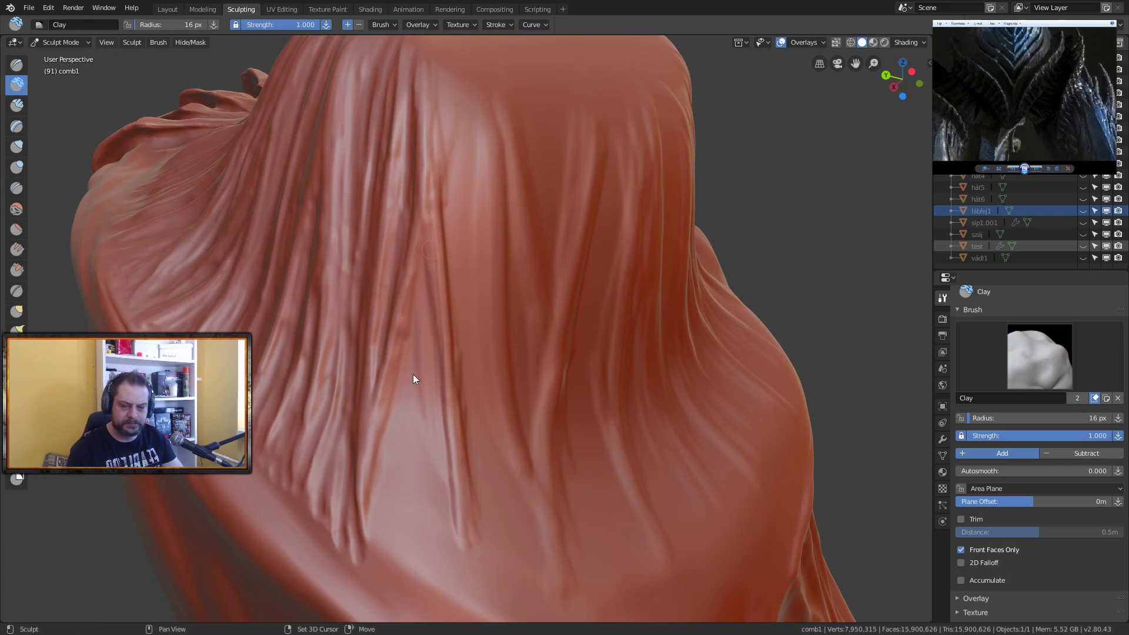
left_click_drag(421, 325, 400, 439, "ctrl")
left_click_drag(425, 315, 402, 441, "ctrl")
mouse_move(429, 311)
left_mouse_down("ctrl")
mouse_move(419, 441)
mouse_move(420, 426)
mouse_move(442, 510)
mouse_move(435, 394)
mouse_move(429, 533)
mouse_move(411, 382)
mouse_move(381, 523)
mouse_move(397, 423)
mouse_move(419, 377)
mouse_move(408, 498)
mouse_move(415, 536)
mouse_move(418, 451)
mouse_move(431, 435)
mouse_move(446, 562)
left_mouse_up("ctrl")
Step: Rework the fold grooves, altering the bottom of the fold and deepening grooves near the top
mouse_move(426, 466)
left_mouse_down("ctrl")
mouse_move(434, 571)
mouse_move(434, 382)
mouse_move(423, 433)
mouse_move(401, 380)
mouse_move(383, 527)
left_mouse_up("ctrl")
left_click_drag(379, 466, 373, 548, "ctrl")
left_click_drag(379, 496, 386, 552, "ctrl")
middle_click_drag(492, 301, 477, 285)
mouse_move(404, 121)
left_mouse_down("ctrl")
mouse_move(396, 262)
mouse_move(396, 151)
mouse_move(418, 290)
mouse_move(423, 117)
mouse_move(429, 168)
mouse_move(418, 156)
left_mouse_up("ctrl")
mouse_move(418, 156)
middle_mouse_down()
mouse_move(469, 265)
mouse_move(428, 175)
middle_mouse_up()
Step: Deepen the fold grooves with repeated strokes down through the middle
left_click_drag(440, 238, 452, 311, "ctrl")
left_click_drag(438, 237, 463, 364, "ctrl")
left_click_drag(442, 279, 487, 425, "ctrl")
mouse_move(450, 320)
left_mouse_down("ctrl")
mouse_move(459, 356)
mouse_move(436, 208)
mouse_move(489, 423)
mouse_move(461, 237)
mouse_move(496, 372)
mouse_move(493, 214)
mouse_move(496, 343)
mouse_move(512, 199)
mouse_move(491, 285)
mouse_move(493, 440)
left_mouse_up("ctrl")
mouse_move(492, 389)
left_mouse_down("ctrl")
mouse_move(450, 186)
mouse_move(464, 309)
mouse_move(456, 429)
mouse_move(421, 390)
mouse_move(430, 434)
left_mouse_up("ctrl")
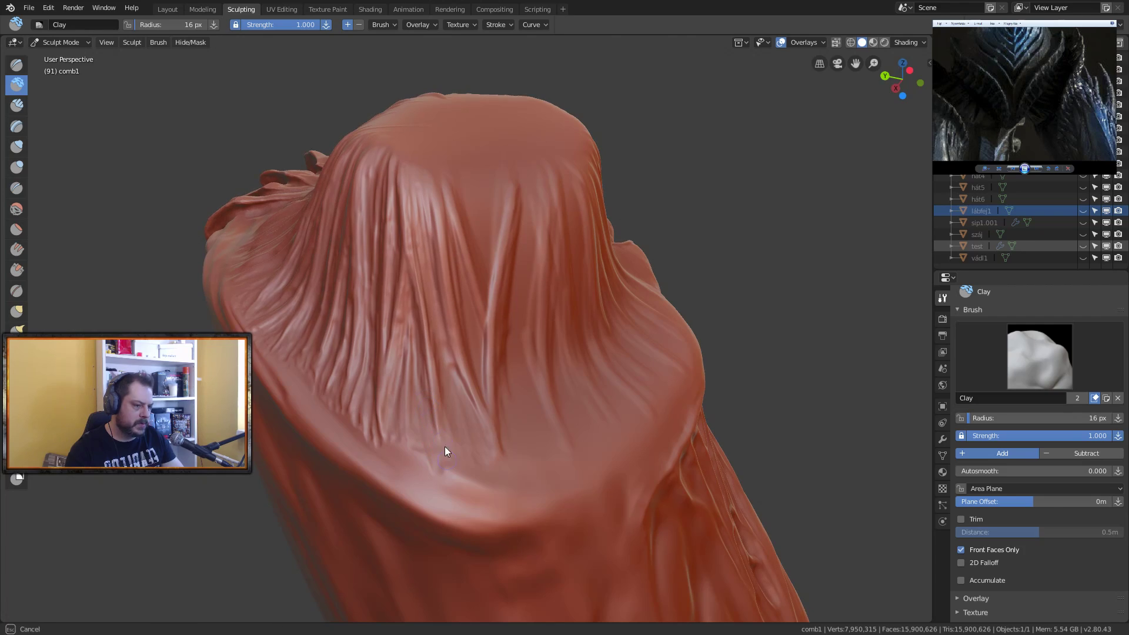
Step: From a view of the cuff top, deepen creases along the ankle folds and work over the wrinkles
mouse_move(433, 262)
middle_mouse_down()
mouse_move(504, 261)
mouse_move(520, 286)
mouse_move(476, 342)
mouse_move(406, 355)
mouse_move(345, 333)
mouse_move(398, 259)
mouse_move(427, 302)
mouse_move(454, 262)
mouse_move(372, 283)
mouse_move(361, 270)
middle_mouse_up()
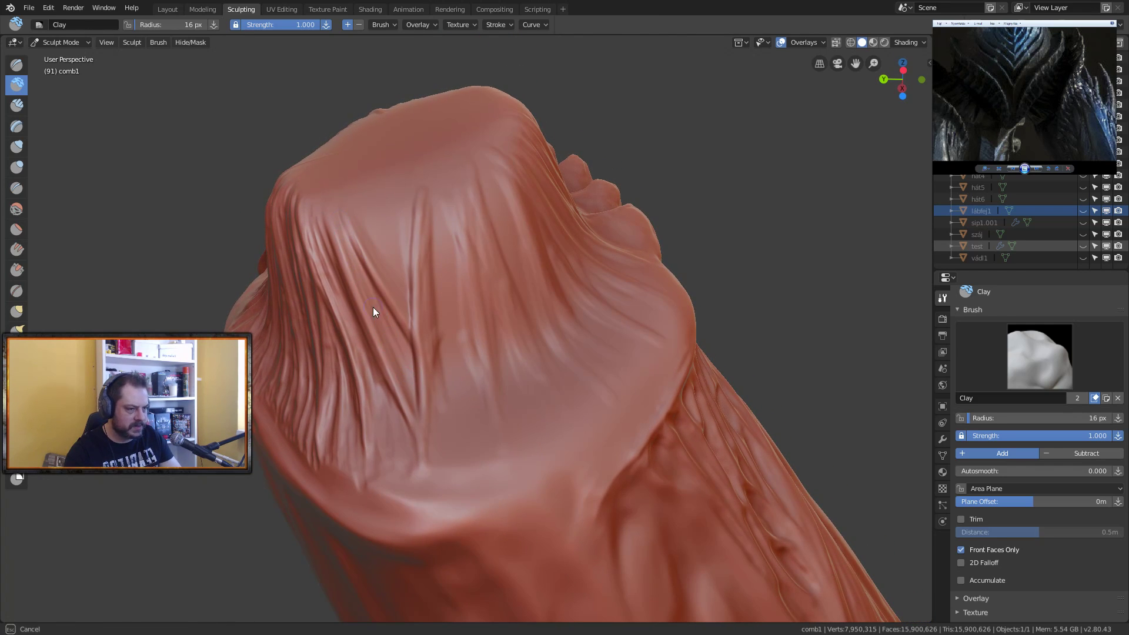
mouse_move(400, 362)
left_mouse_down()
mouse_move(342, 226)
mouse_move(401, 359)
left_mouse_up()
left_click_drag(338, 220, 407, 374)
mouse_move(397, 271)
left_mouse_down()
mouse_move(359, 184)
mouse_move(378, 249)
mouse_move(383, 239)
mouse_move(409, 280)
mouse_move(383, 175)
left_mouse_up()
mouse_move(385, 245)
left_mouse_down()
mouse_move(368, 210)
mouse_move(392, 276)
mouse_move(405, 277)
mouse_move(410, 161)
left_mouse_up()
Step: Add clay over the wrinkles and thin streaks beside the central wrinkle
middle_click_drag(410, 165, 407, 250)
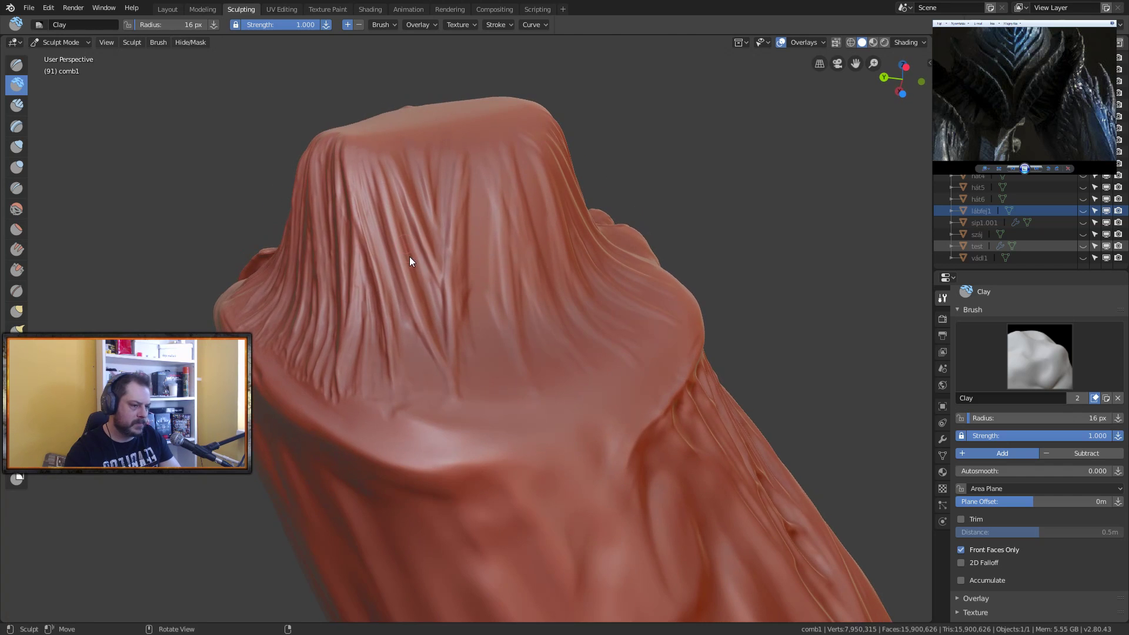
left_click_drag(411, 321, 398, 353)
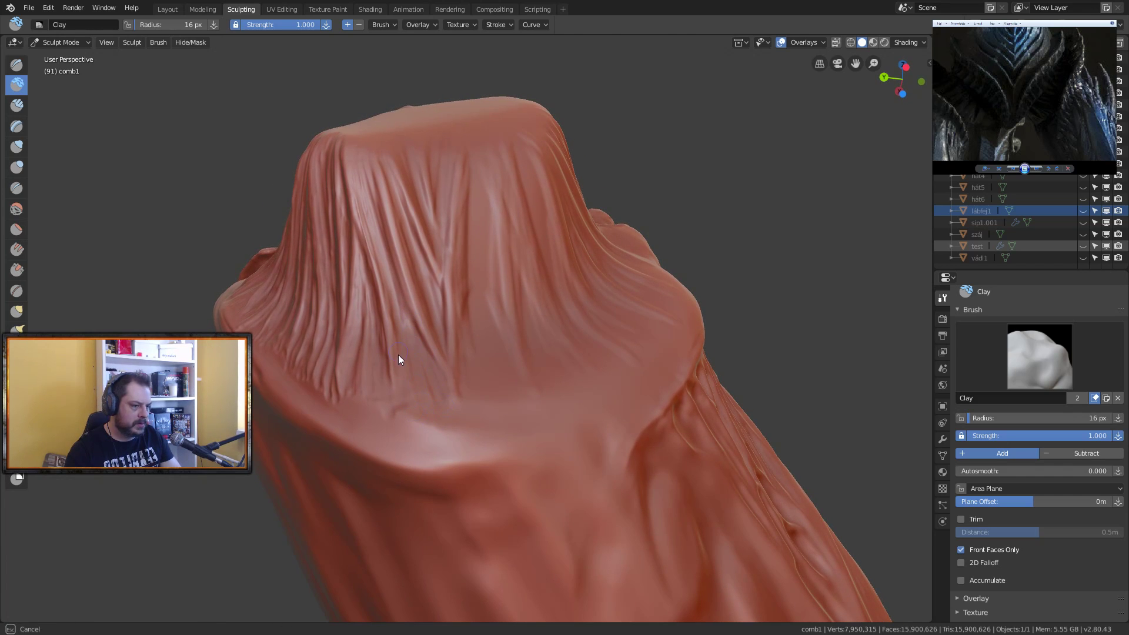
mouse_move(429, 399)
left_mouse_down()
mouse_move(422, 407)
mouse_move(411, 365)
mouse_move(435, 335)
left_mouse_up()
middle_click_drag(440, 331, 425, 372)
left_click_drag(436, 393, 429, 265)
left_click_drag(424, 350, 425, 269)
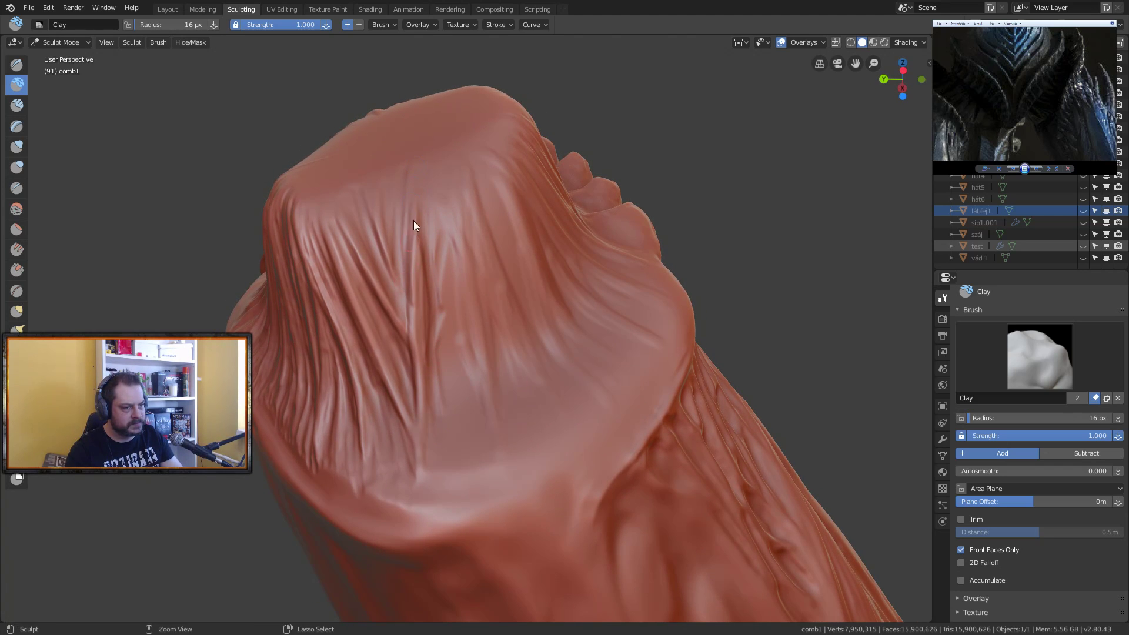
Step: Paint clay streaks up and down across the top of the cuff
mouse_move(408, 215)
left_mouse_down()
mouse_move(394, 196)
mouse_move(384, 217)
left_mouse_up()
left_click_drag(369, 177, 394, 186)
mouse_move(393, 186)
middle_mouse_down()
mouse_move(443, 202)
mouse_move(422, 241)
middle_mouse_up()
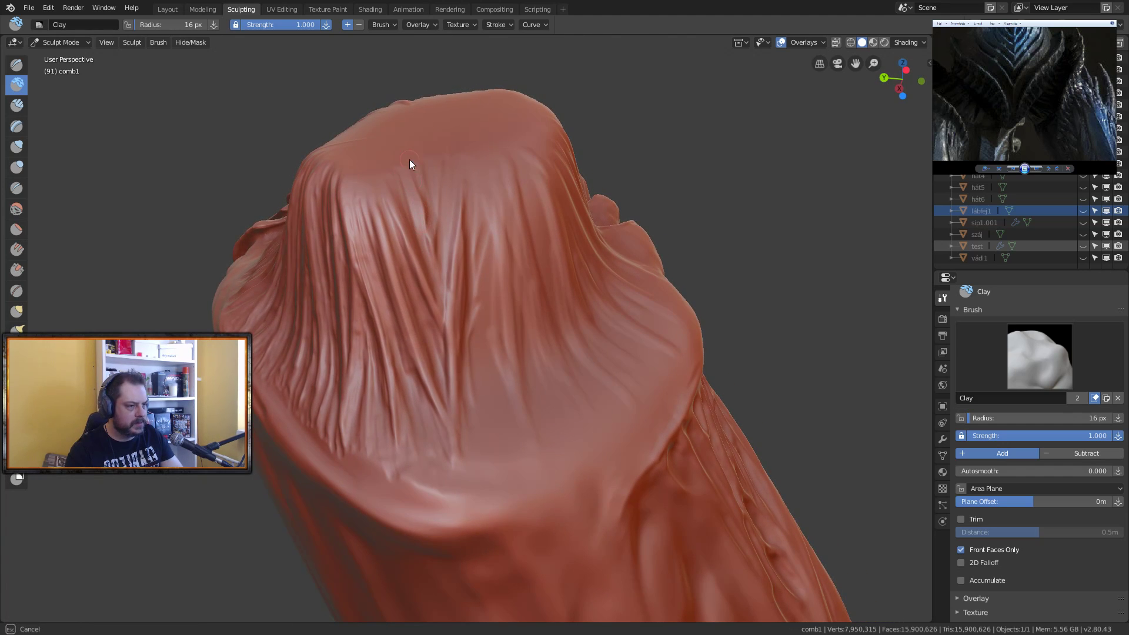
middle_click_drag(476, 169, 448, 198)
mouse_move(422, 236)
left_mouse_down()
mouse_move(419, 284)
mouse_move(420, 157)
mouse_move(478, 450)
left_mouse_up()
Step: Add dark and light streaks across the cuff top, plus a long crease running downward
mouse_move(453, 340)
left_mouse_down()
mouse_move(466, 379)
mouse_move(453, 406)
mouse_move(438, 294)
left_mouse_up()
mouse_move(433, 265)
left_mouse_down()
mouse_move(429, 216)
mouse_move(421, 322)
left_mouse_up()
mouse_move(427, 361)
left_mouse_down()
mouse_move(432, 446)
mouse_move(424, 299)
left_mouse_up()
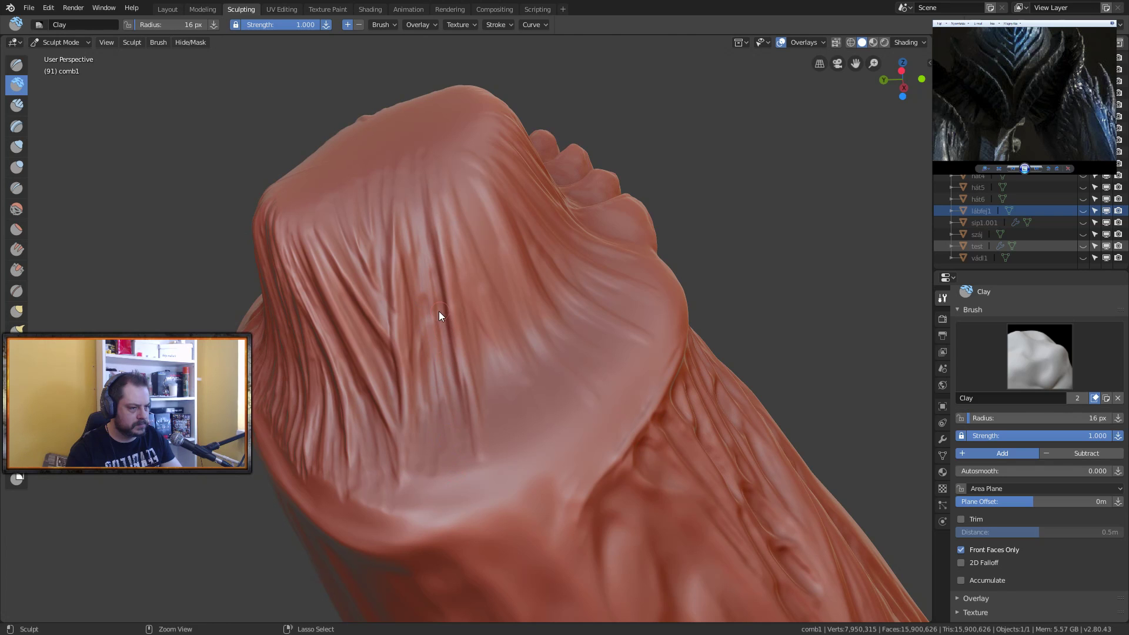
left_click_drag(416, 159, 422, 282)
left_click_drag(407, 199, 410, 282)
mouse_move(434, 361)
left_mouse_down()
mouse_move(464, 454)
mouse_move(454, 476)
left_mouse_up()
Step: Darken and deepen the creases running down the cuff toward the lower right
middle_click_drag(504, 331, 484, 299)
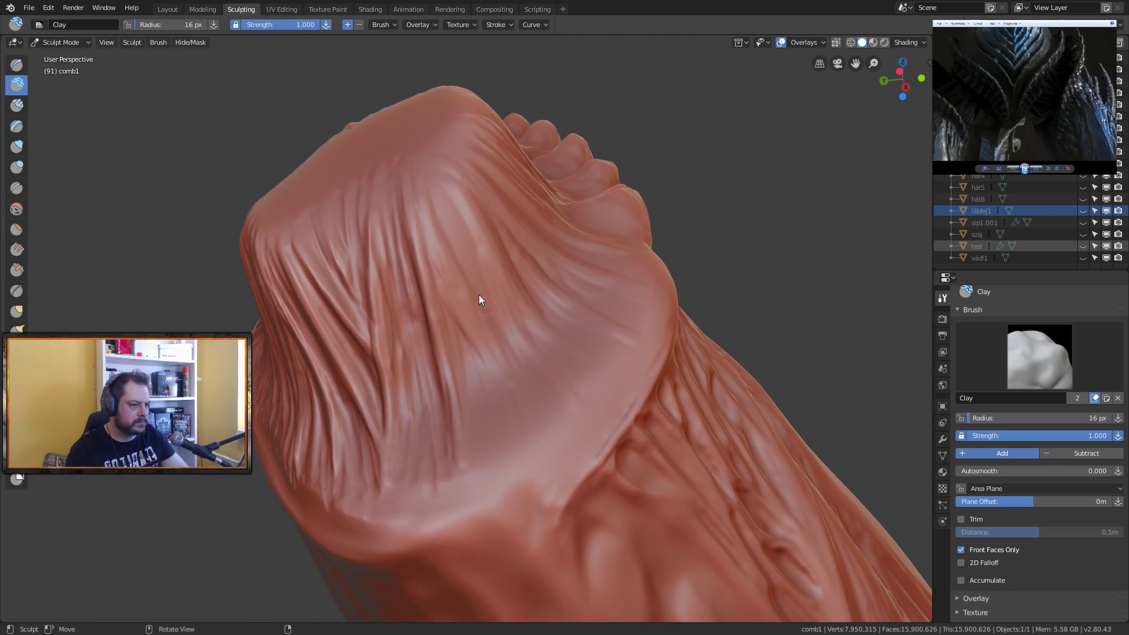
left_click_drag(429, 219, 513, 381)
left_click_drag(421, 210, 491, 363)
left_click_drag(452, 311, 495, 366)
left_click_drag(427, 235, 485, 361)
mouse_move(434, 277)
left_mouse_down()
mouse_move(481, 410)
mouse_move(456, 359)
mouse_move(458, 332)
mouse_move(501, 435)
mouse_move(468, 383)
mouse_move(489, 456)
mouse_move(488, 375)
mouse_move(527, 454)
mouse_move(476, 353)
mouse_move(484, 315)
mouse_move(464, 186)
mouse_move(503, 294)
left_mouse_up()
Step: Refine the ridge and streaks near the cuff top and extend the creases downward
mouse_move(475, 205)
left_mouse_down()
mouse_move(525, 335)
mouse_move(575, 405)
left_mouse_up()
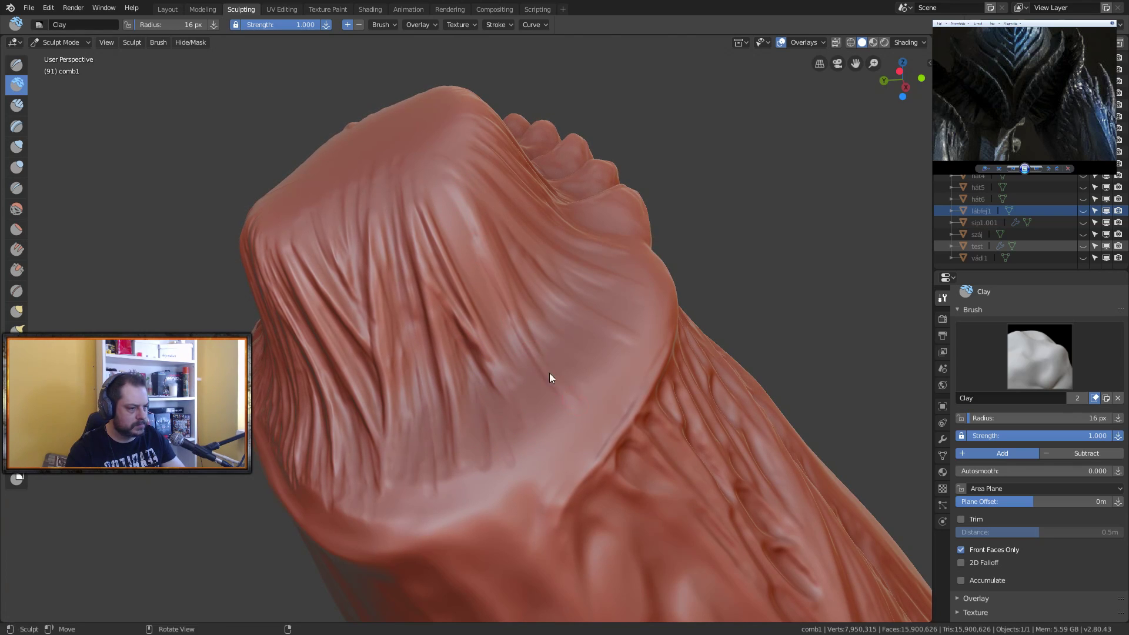
mouse_move(446, 189)
left_mouse_down()
mouse_move(500, 268)
mouse_move(480, 267)
mouse_move(410, 164)
mouse_move(442, 220)
left_mouse_up()
mouse_move(438, 194)
left_mouse_down("ctrl")
mouse_move(476, 253)
mouse_move(513, 358)
mouse_move(509, 346)
left_mouse_up("ctrl")
left_click_drag(544, 404, 552, 413, "ctrl")
mouse_move(488, 356)
left_mouse_down()
mouse_move(542, 428)
mouse_move(516, 367)
mouse_move(538, 428)
mouse_move(490, 384)
mouse_move(507, 402)
mouse_move(509, 333)
mouse_move(529, 330)
mouse_move(563, 395)
left_mouse_up()
Step: Deepen the right-side crease, lay a fold across the cuff, and carve a darker groove down it
mouse_move(549, 354)
left_mouse_down("ctrl")
mouse_move(556, 338)
mouse_move(531, 321)
mouse_move(552, 376)
mouse_move(552, 360)
mouse_move(590, 383)
mouse_move(556, 338)
left_mouse_up("ctrl")
mouse_move(524, 284)
middle_mouse_down()
mouse_move(527, 335)
mouse_move(449, 270)
middle_mouse_up()
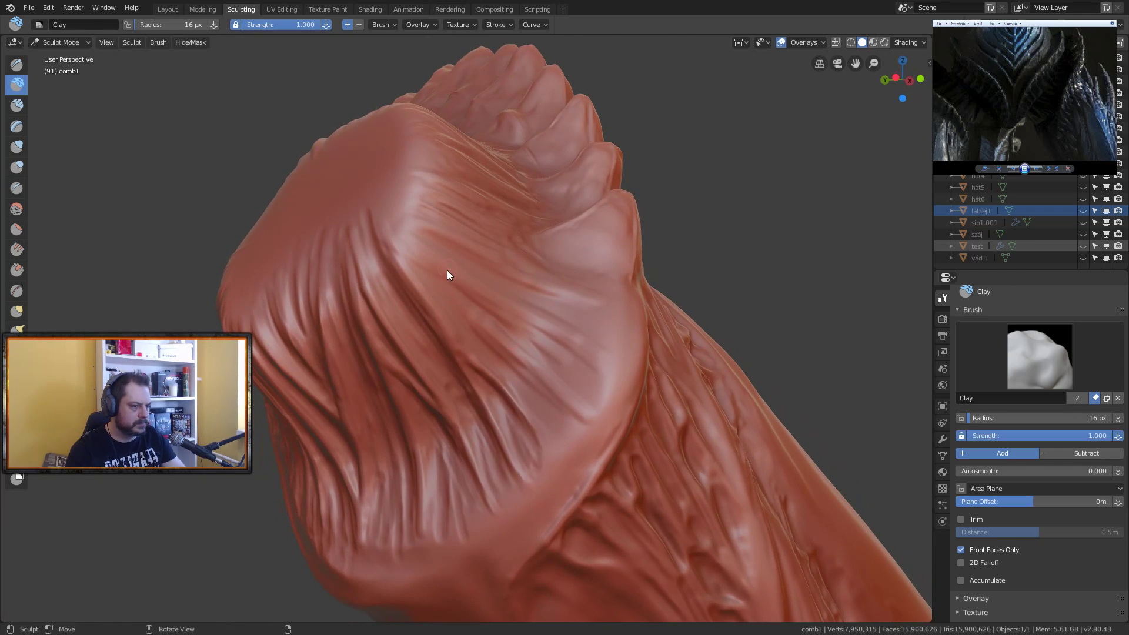
mouse_move(452, 291)
left_mouse_down("ctrl")
mouse_move(535, 380)
mouse_move(498, 342)
left_mouse_up("ctrl")
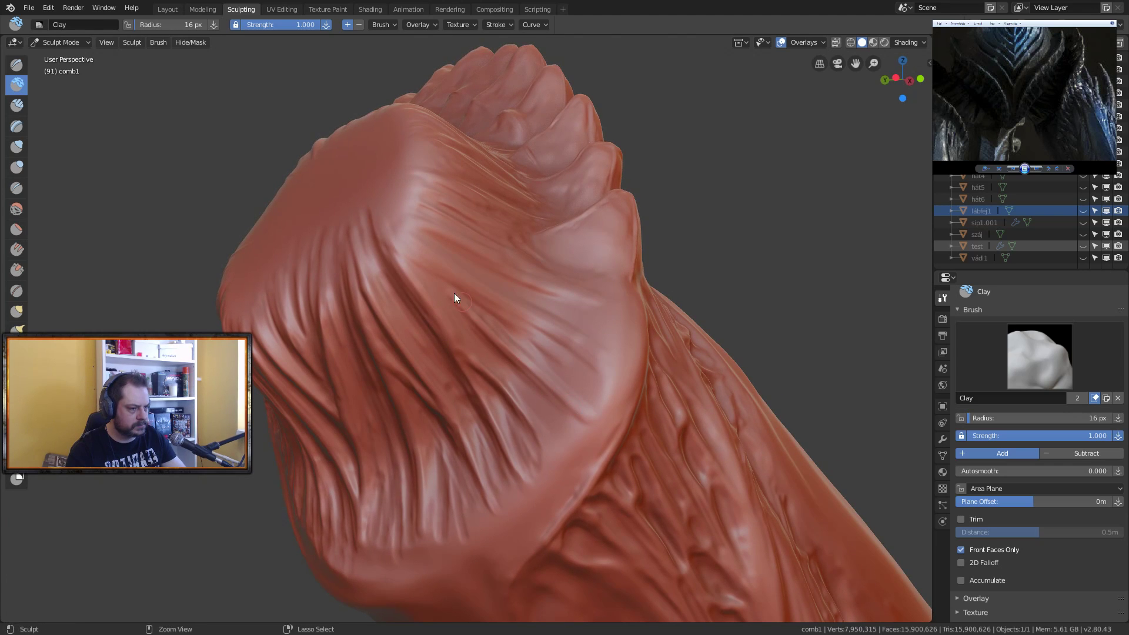
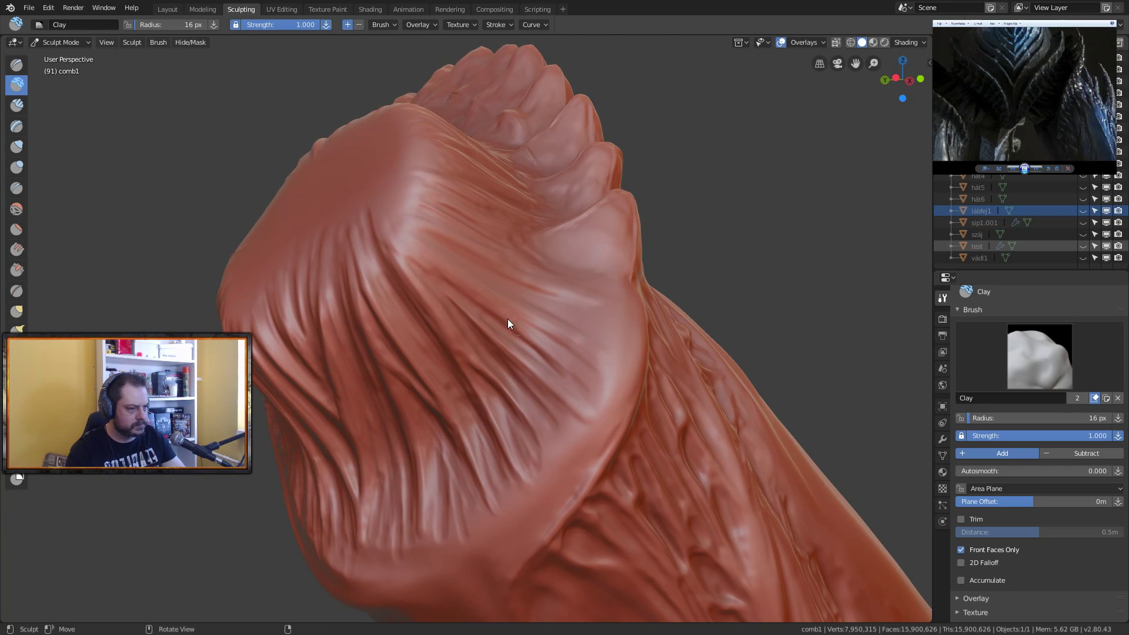
Step: Cut short diagonal Clay grooves across the skin folds, smoothing between strokes
mouse_move(591, 425)
left_mouse_down()
mouse_move(527, 356)
mouse_move(585, 408)
mouse_move(549, 330)
mouse_move(600, 358)
left_mouse_up()
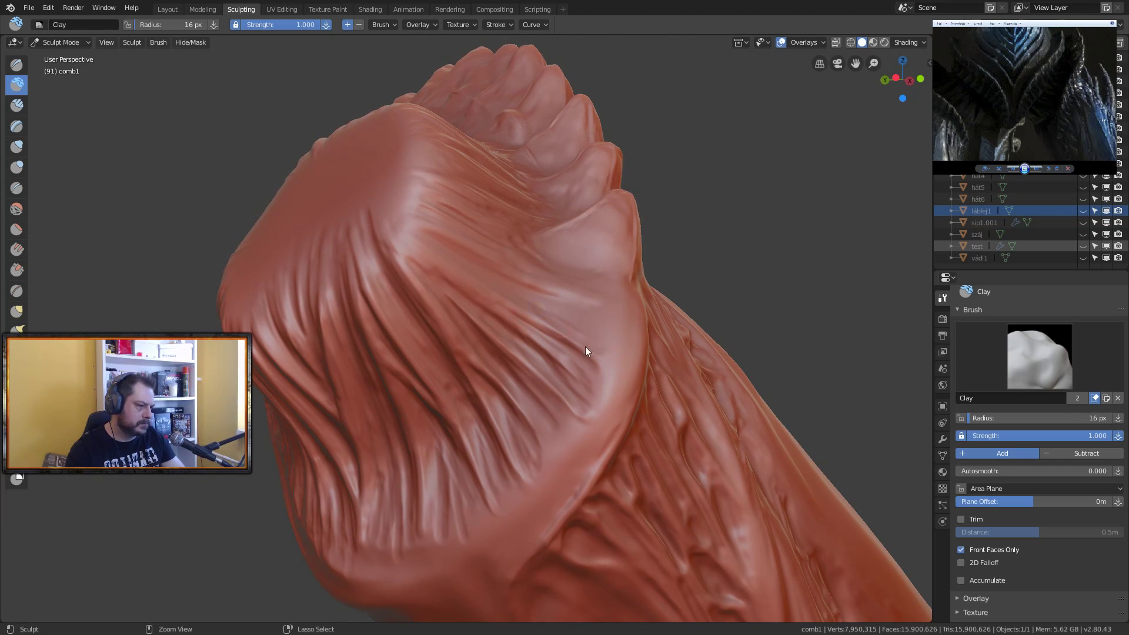
left_click_drag(408, 252, 422, 258, "shift")
mouse_move(406, 246)
left_mouse_down()
mouse_move(433, 264)
mouse_move(407, 234)
mouse_move(416, 232)
mouse_move(406, 232)
mouse_move(521, 295)
left_mouse_up()
mouse_move(577, 318)
left_mouse_down()
mouse_move(592, 334)
mouse_move(421, 226)
mouse_move(544, 281)
left_mouse_up()
mouse_move(544, 281)
middle_mouse_down()
mouse_move(534, 308)
mouse_move(499, 314)
middle_mouse_up()
left_click_drag(464, 317, 517, 345, "ctrl")
mouse_move(461, 318)
left_mouse_down()
mouse_move(531, 343)
mouse_move(465, 298)
mouse_move(521, 340)
left_mouse_up()
Step: Switch to the Smooth brush and soften the crease ridges on the lower fold
key("shift+s")
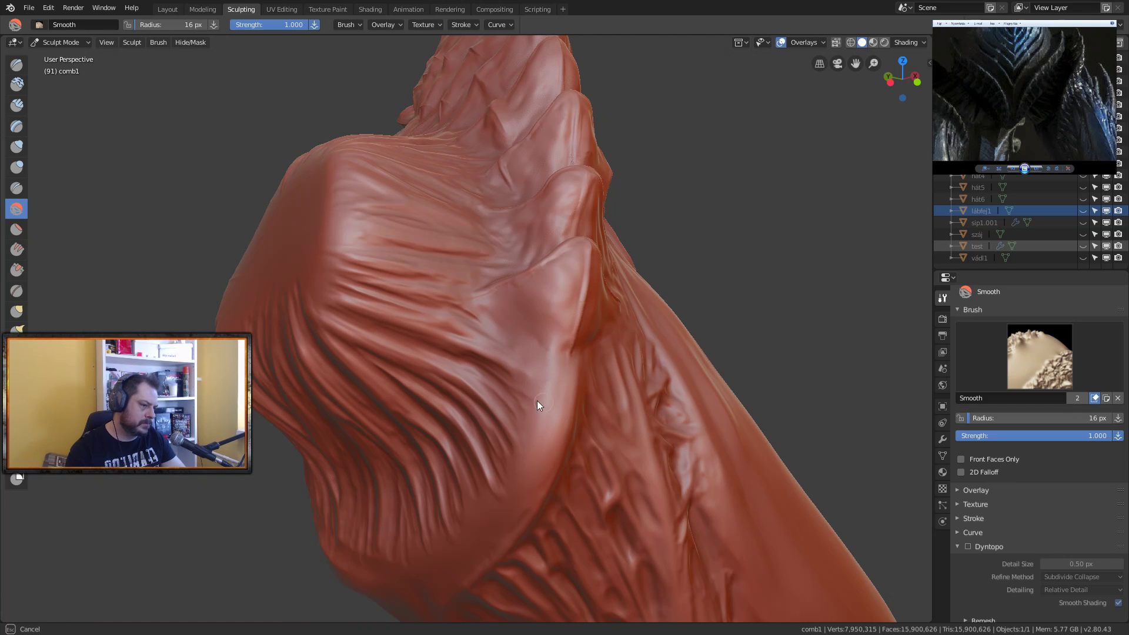
left_click_drag(528, 464, 522, 454)
middle_click_drag(517, 443, 603, 390)
mouse_move(588, 402)
left_mouse_down()
mouse_move(606, 437)
mouse_move(613, 401)
left_mouse_up()
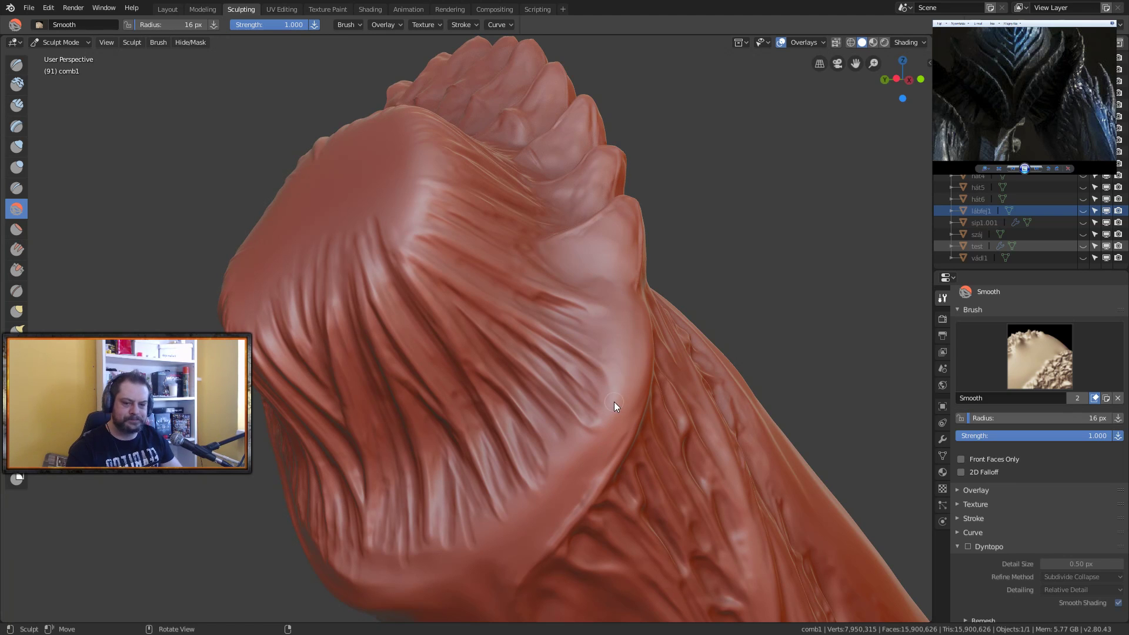
middle_click_drag(612, 399, 632, 394)
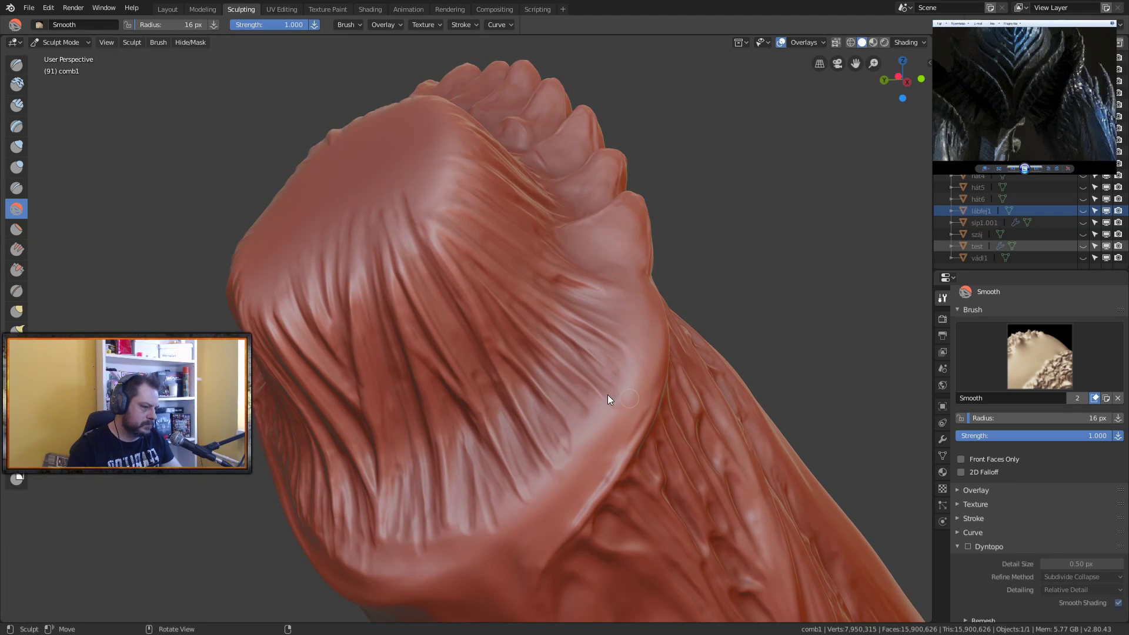
left_click_drag(617, 401, 620, 410)
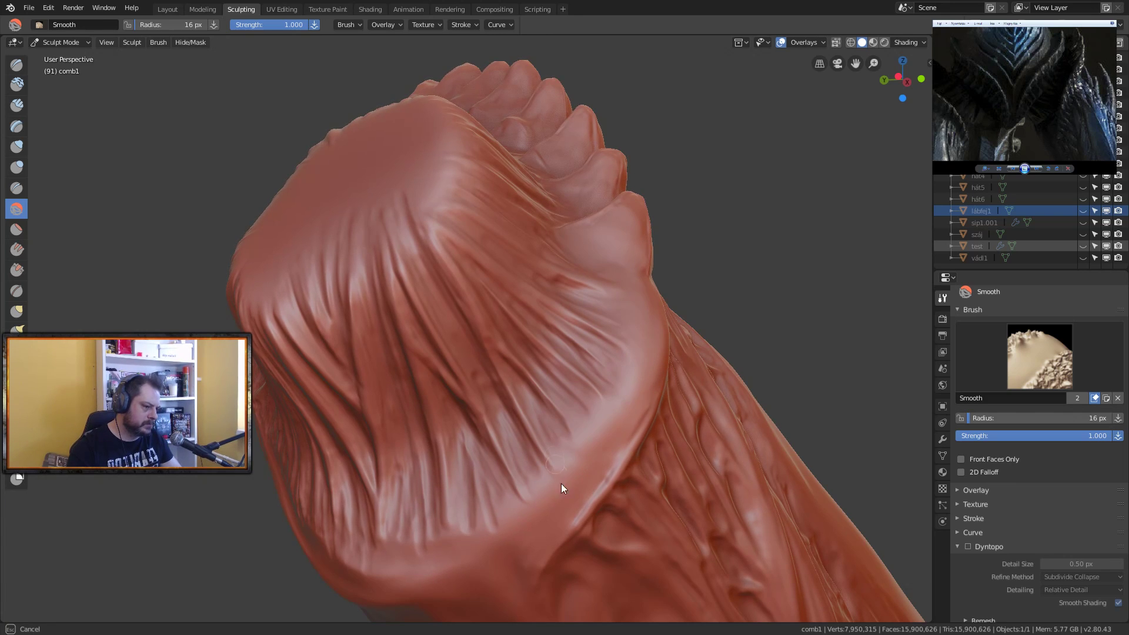
left_click_drag(498, 502, 476, 526)
mouse_move(490, 507)
middle_mouse_down()
mouse_move(519, 488)
mouse_move(534, 437)
middle_mouse_up()
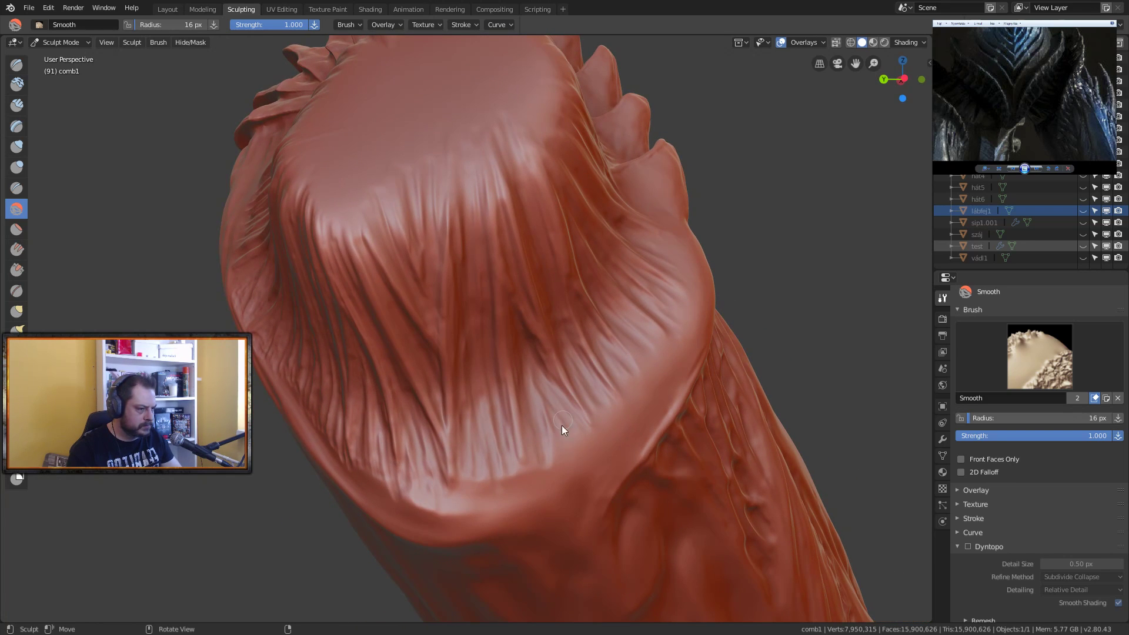
left_click_drag(578, 455, 560, 418)
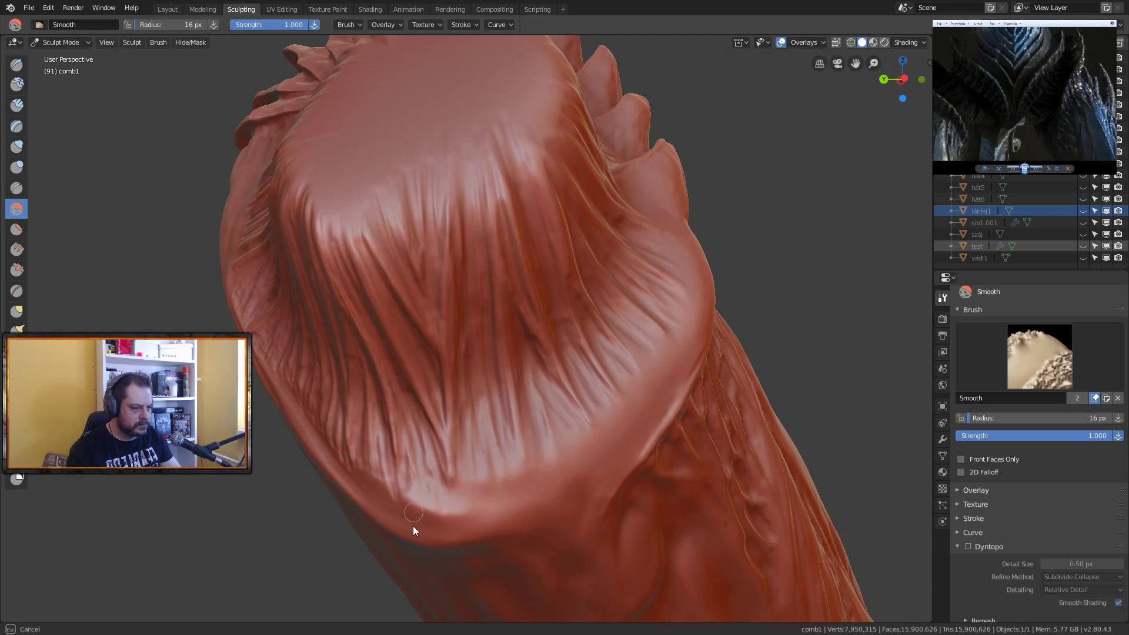
Step: Continue smoothing up along the fold from several orbited angles
mouse_move(541, 483)
middle_mouse_down()
mouse_move(527, 479)
mouse_move(557, 469)
mouse_move(496, 517)
mouse_move(496, 482)
middle_mouse_up()
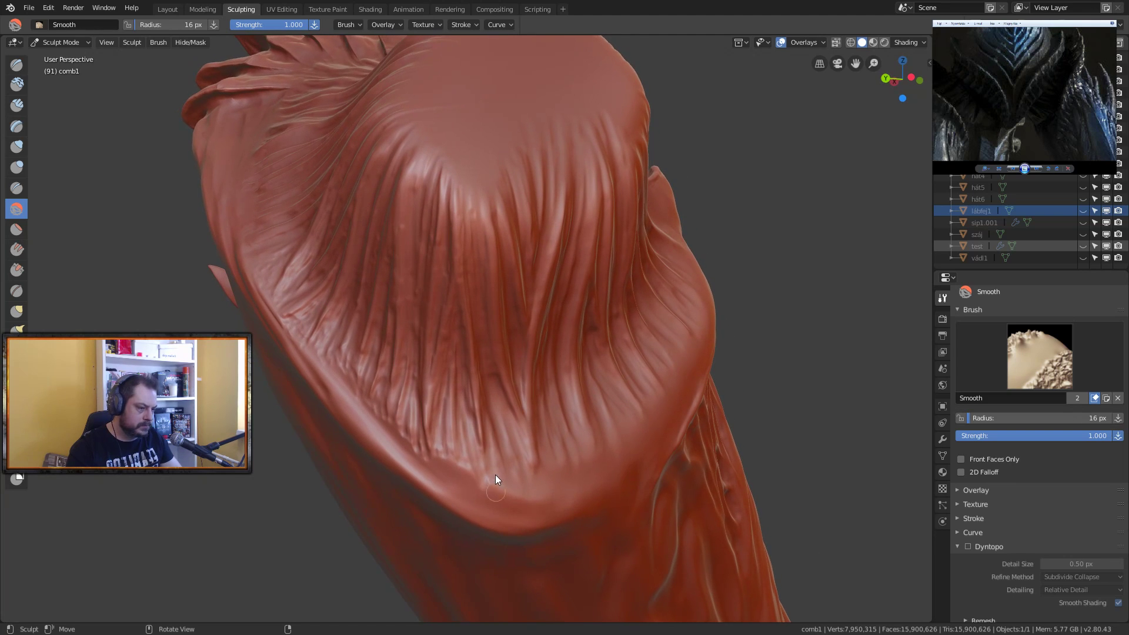
left_click_drag(508, 496, 524, 504)
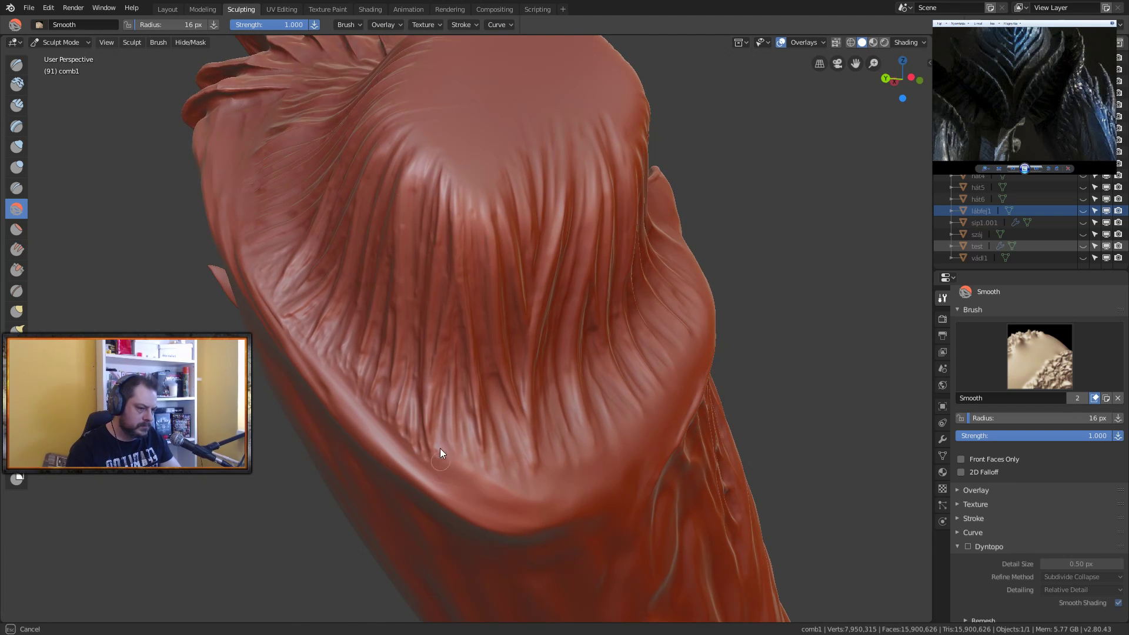
mouse_move(395, 440)
left_mouse_down()
mouse_move(394, 417)
mouse_move(433, 467)
left_mouse_up()
middle_click_drag(438, 477, 480, 467)
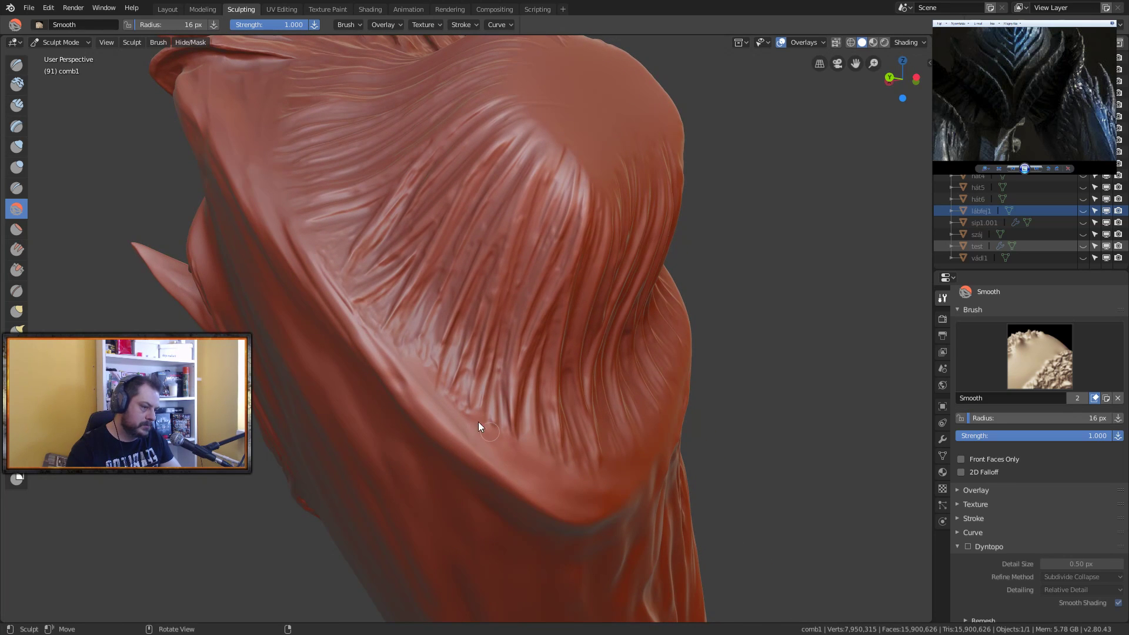
left_click_drag(475, 439, 470, 428)
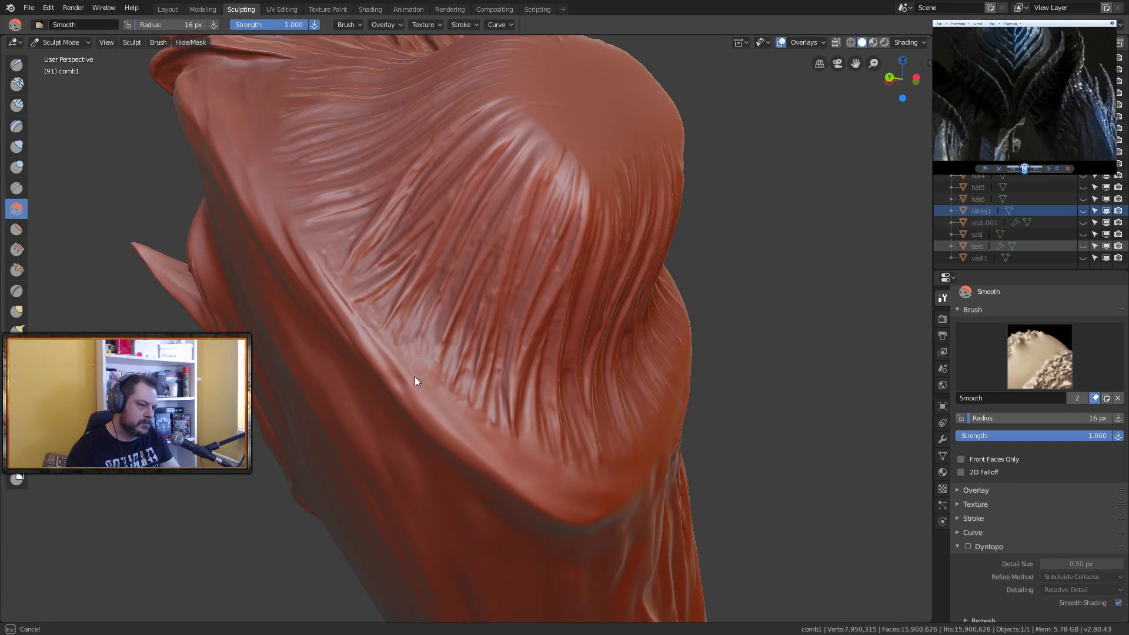
left_click_drag(384, 362, 395, 361)
mouse_move(395, 361)
middle_mouse_down()
mouse_move(373, 330)
mouse_move(376, 363)
middle_mouse_up()
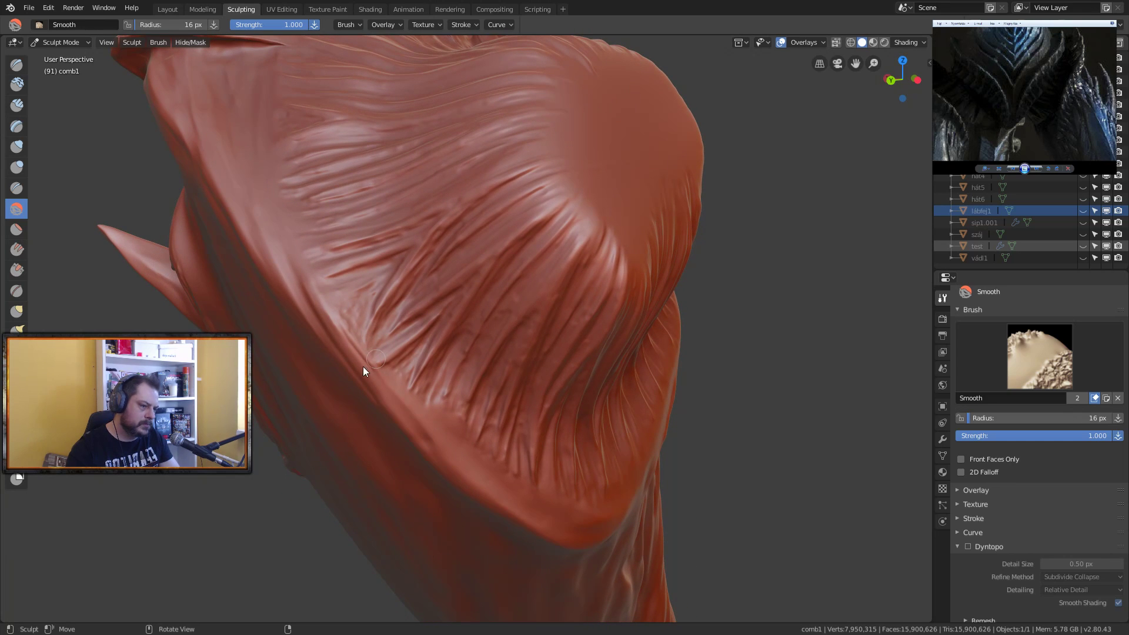
left_click_drag(363, 364, 369, 348)
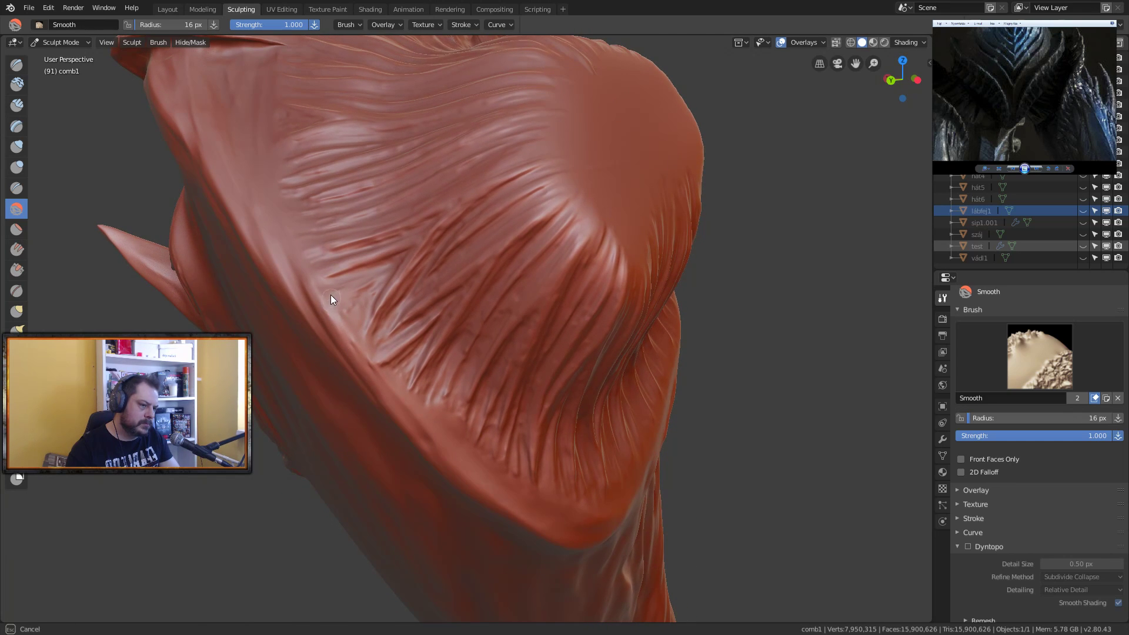
left_click_drag(313, 288, 311, 294)
mouse_move(312, 294)
middle_mouse_down()
mouse_move(302, 330)
mouse_move(294, 291)
middle_mouse_up()
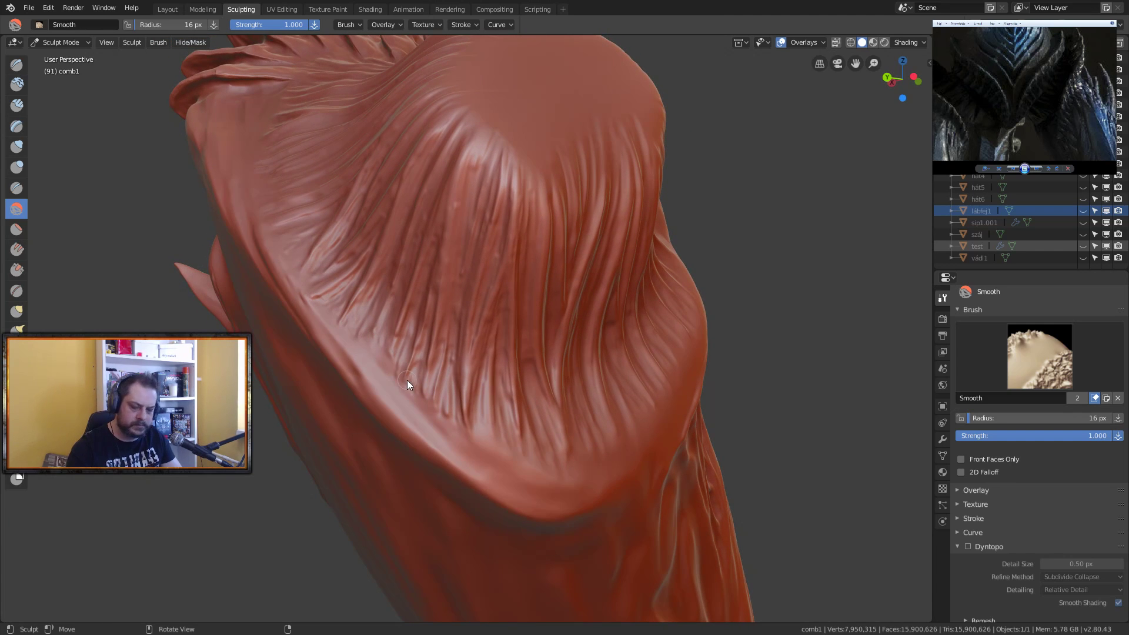
Step: Switch to the Clay brush and set its radius to 8 px
key("c")
scroll(431, 370, "up", 3)
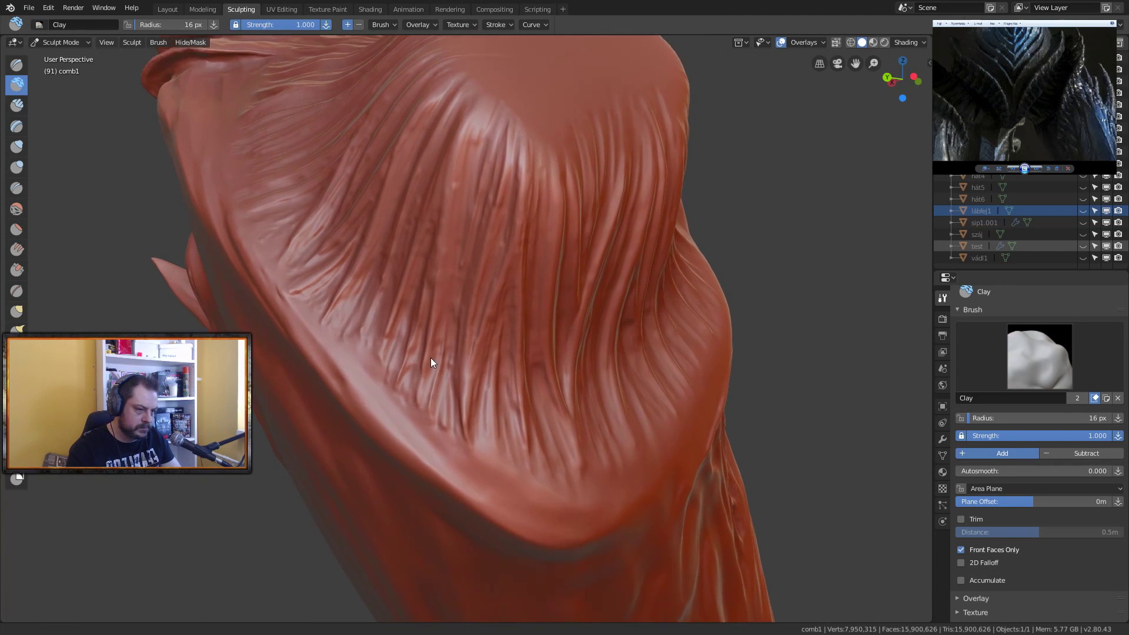
key("f")
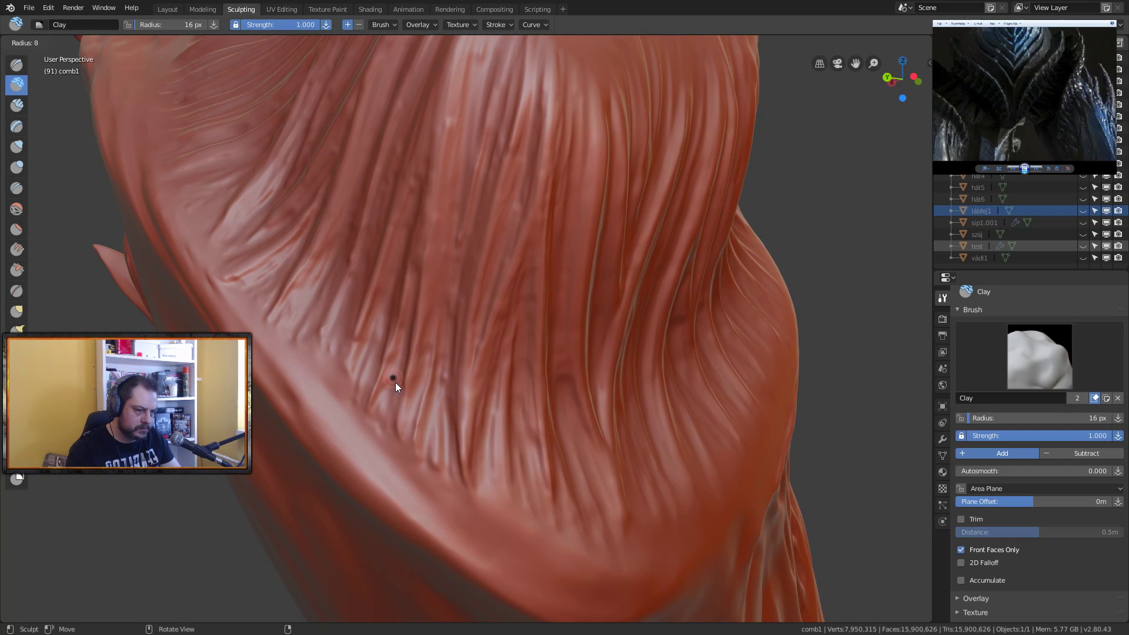
left_click(395, 382)
Step: Reshape the ridge and small grooves with short, fine Clay strokes
left_click_drag(349, 346, 361, 424)
left_click_drag(341, 372, 334, 415, "ctrl")
left_click_drag(351, 352, 333, 412)
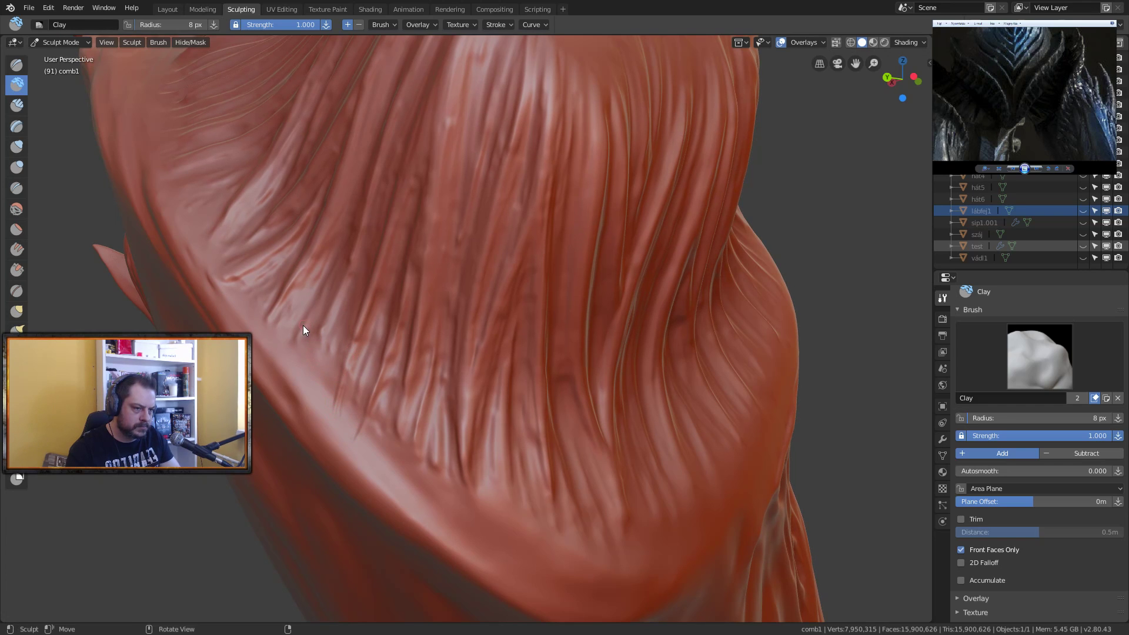
left_click_drag(300, 339, 280, 358)
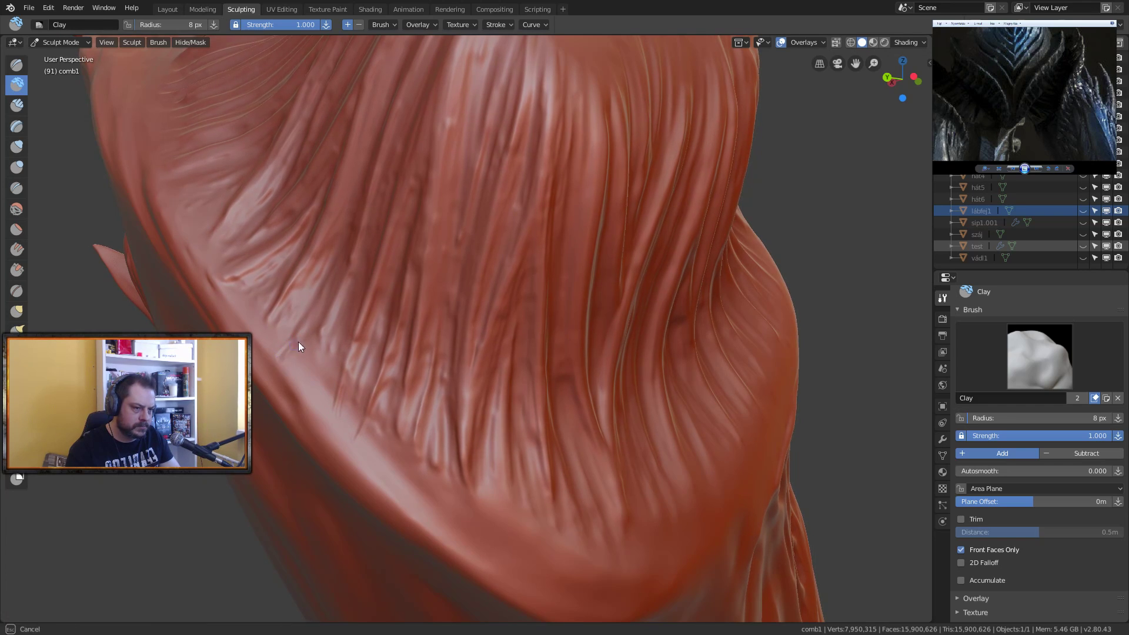
mouse_move(314, 317)
left_mouse_down()
mouse_move(276, 358)
mouse_move(301, 347)
mouse_move(328, 361)
left_mouse_up()
key("s")
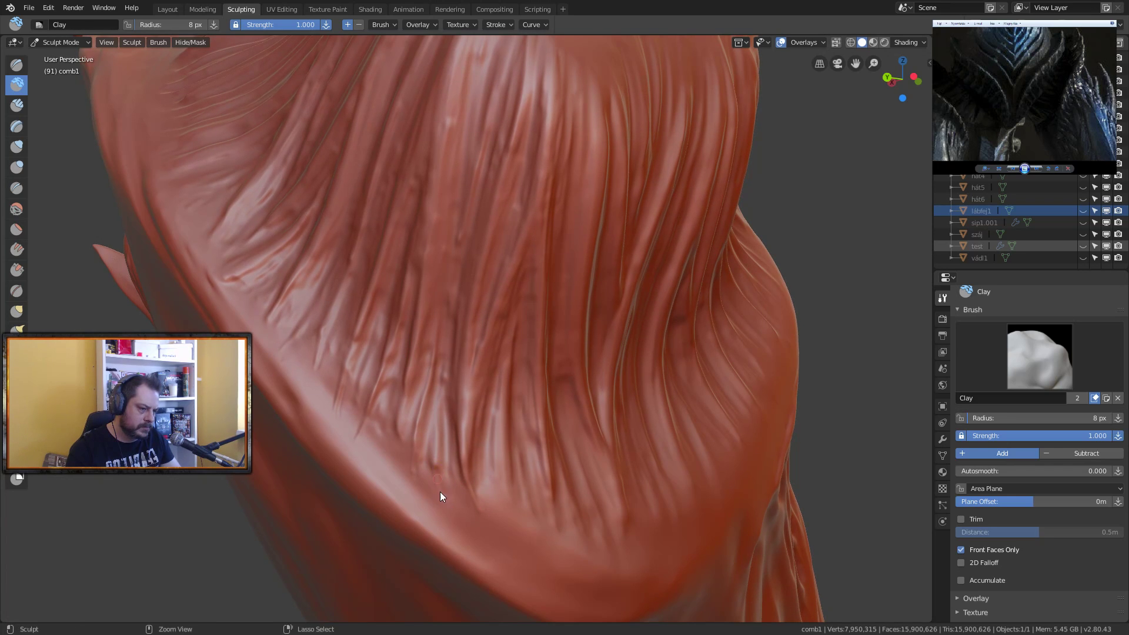
middle_click_drag(441, 462, 405, 441)
Step: Smooth the fine folds near the lower edge, then return to the 8 px Clay brush
key("s")
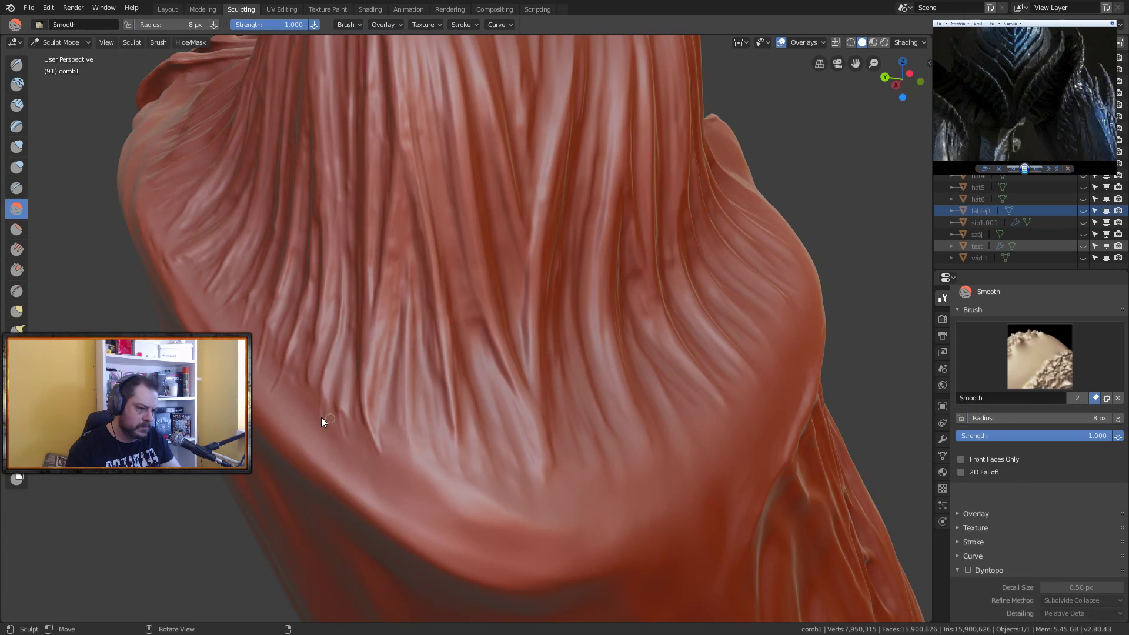
left_click_drag(262, 358, 253, 375)
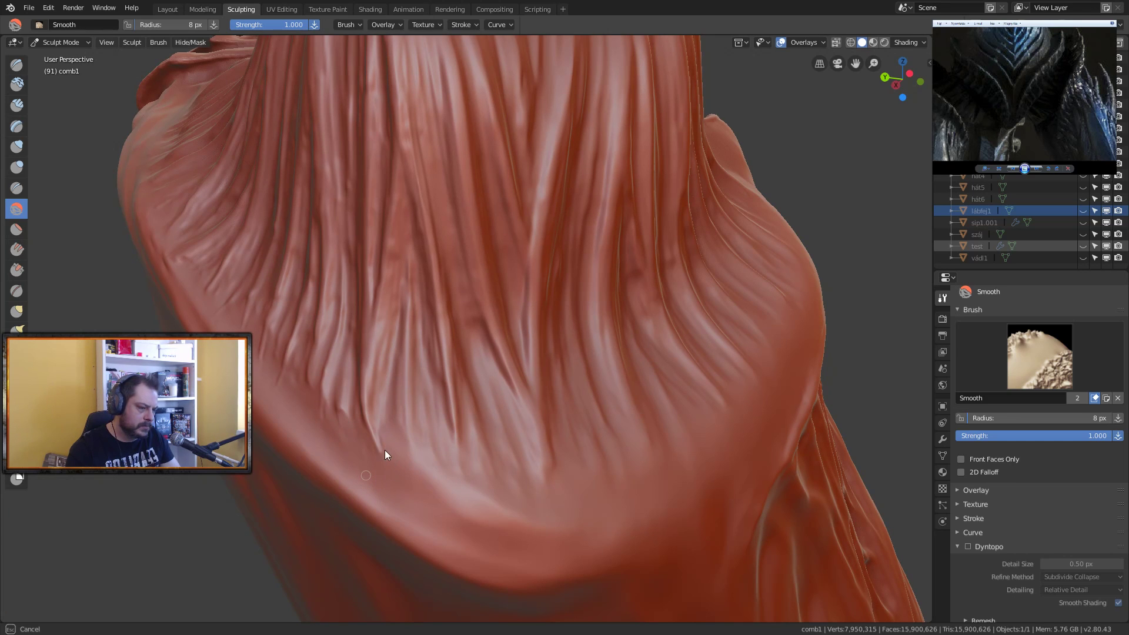
left_click_drag(430, 481, 445, 435)
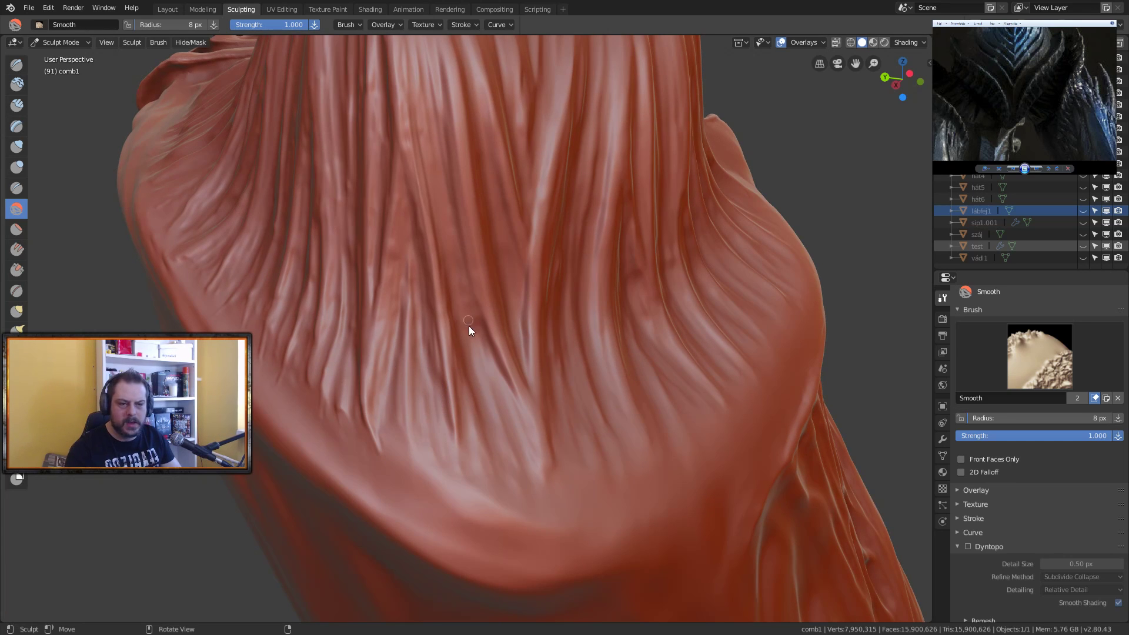
mouse_move(486, 383)
middle_mouse_down()
mouse_move(519, 406)
mouse_move(523, 518)
mouse_move(559, 390)
mouse_move(515, 411)
mouse_move(556, 364)
mouse_move(507, 387)
mouse_move(485, 476)
mouse_move(485, 430)
middle_mouse_up()
key("c")
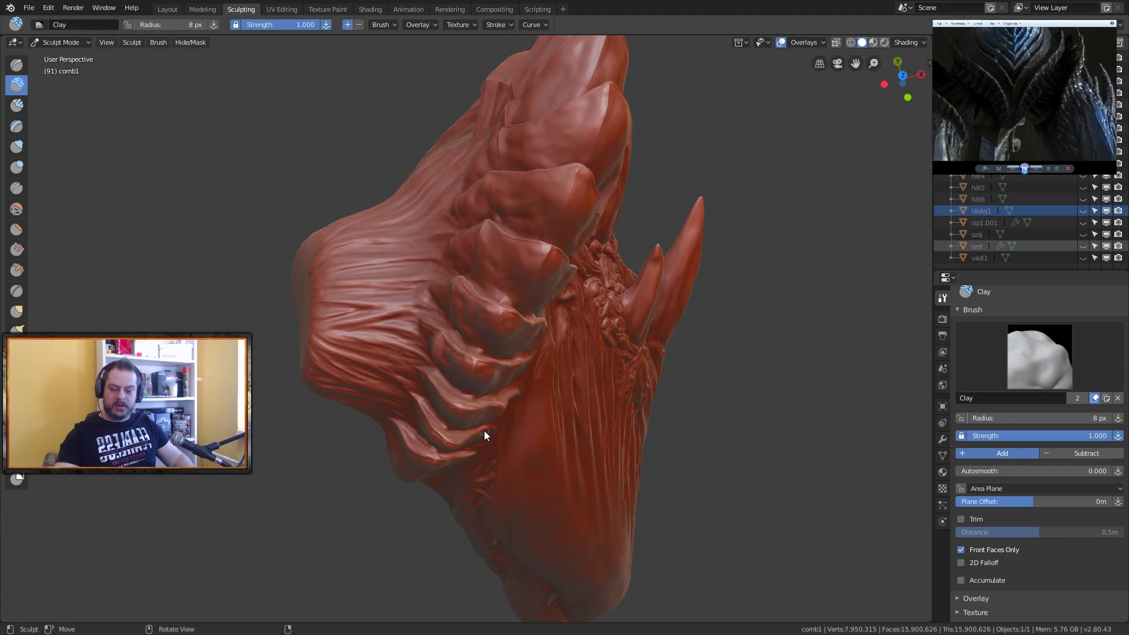
Step: Save the sculpt, then add a fine Clay stroke at the base of the spiked crest
key("ctrl+s")
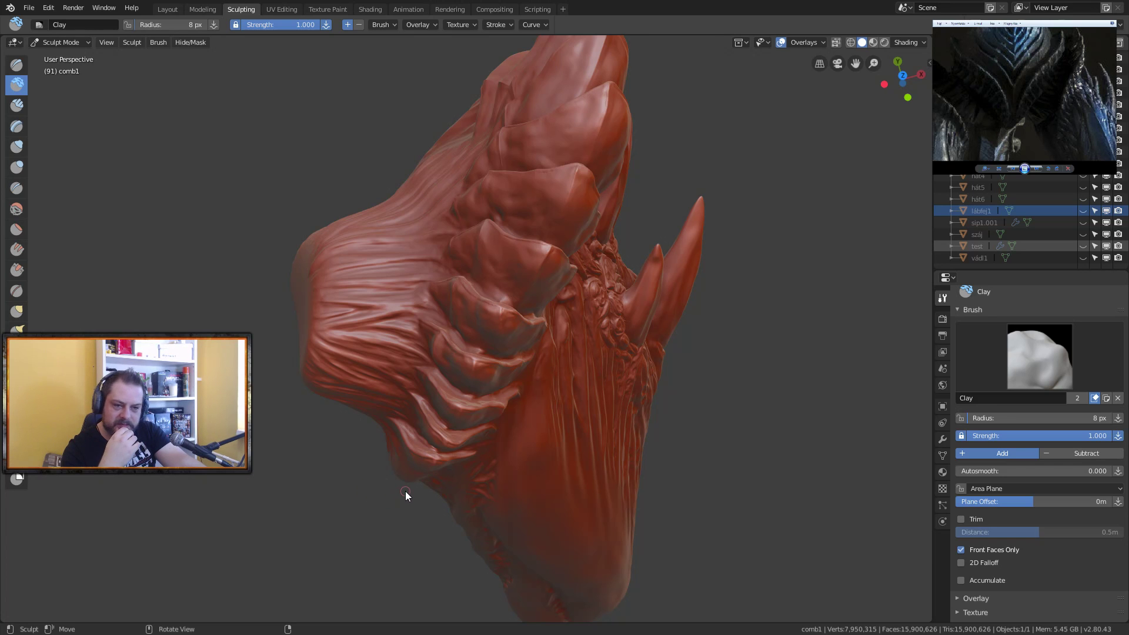
mouse_move(383, 502)
middle_mouse_down()
mouse_move(385, 403)
mouse_move(434, 347)
mouse_move(456, 351)
mouse_move(464, 378)
mouse_move(430, 390)
mouse_move(468, 381)
mouse_move(410, 391)
mouse_move(519, 330)
mouse_move(612, 325)
mouse_move(686, 383)
mouse_move(796, 380)
mouse_move(865, 403)
mouse_move(808, 421)
mouse_move(817, 425)
mouse_move(775, 415)
middle_mouse_up()
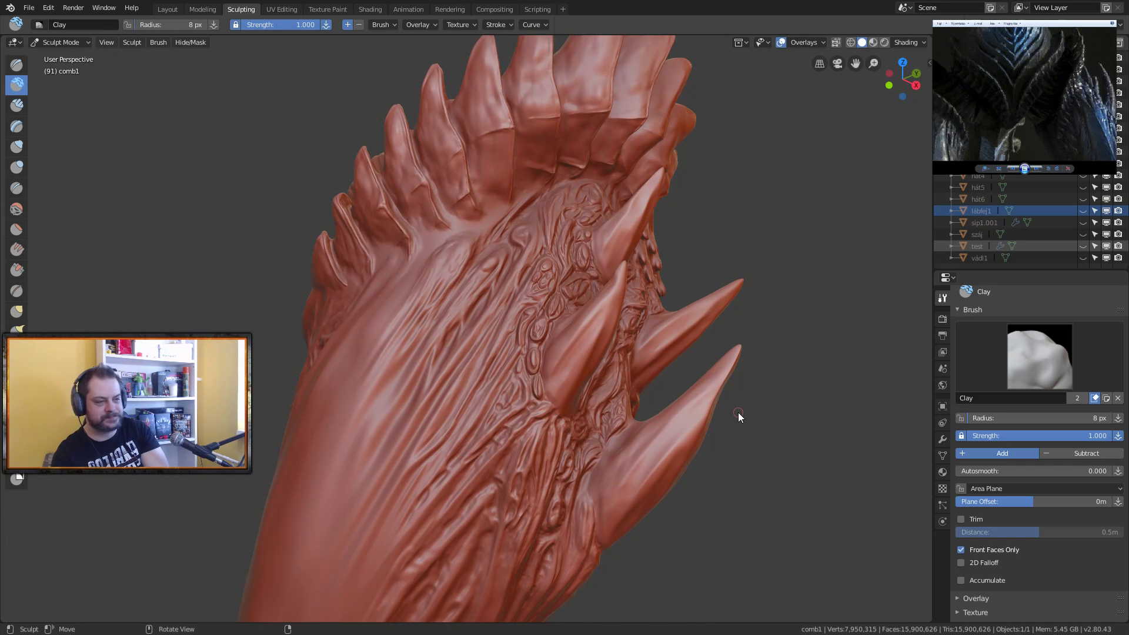
mouse_move(492, 220)
middle_mouse_down("ctrl")
mouse_move(499, 187)
mouse_move(507, 214)
mouse_move(499, 195)
mouse_move(486, 232)
mouse_move(520, 307)
middle_mouse_up("ctrl")
mouse_move(520, 306)
left_mouse_down()
mouse_move(553, 280)
mouse_move(443, 326)
mouse_move(418, 364)
left_mouse_up()
left_click_drag(452, 330, 453, 327)
Step: Smooth the fresh creases below the crest plates so the crest base blends evenly
key("shift+s")
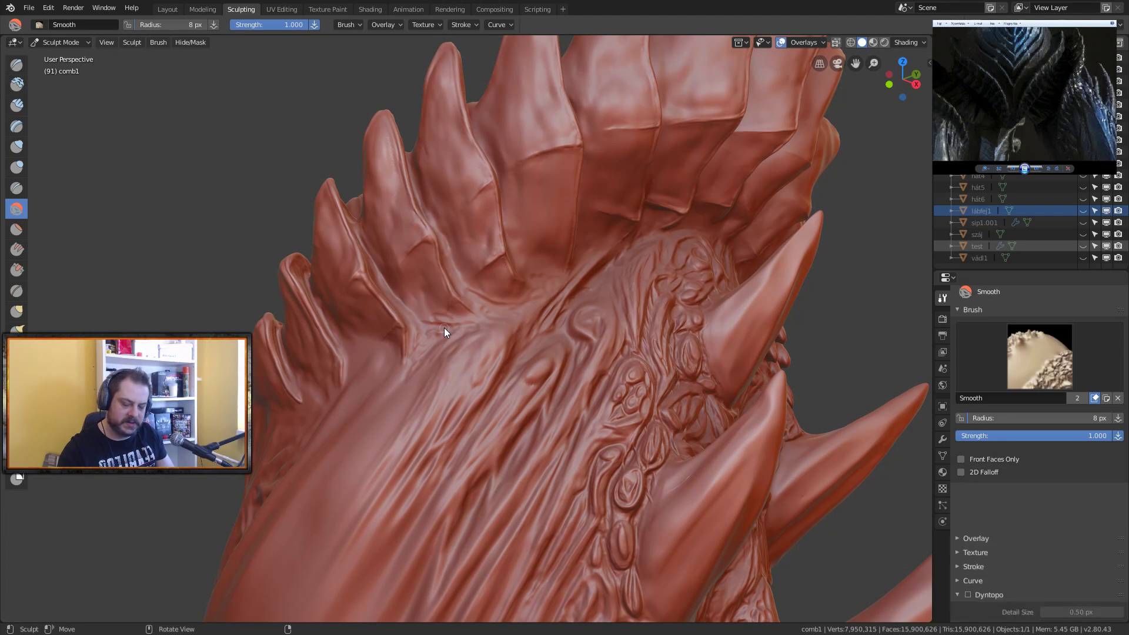
mouse_move(448, 323)
left_mouse_down()
mouse_move(427, 314)
mouse_move(445, 328)
left_mouse_up()
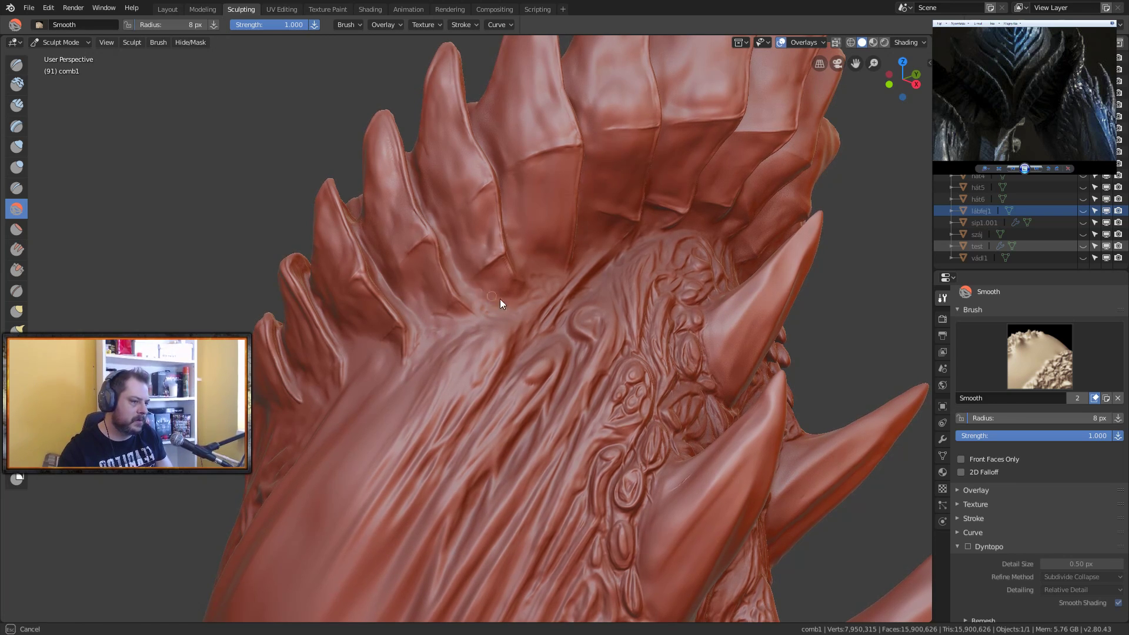
left_click_drag(557, 288, 516, 310)
mouse_move(477, 344)
middle_mouse_down()
mouse_move(499, 341)
mouse_move(473, 365)
middle_mouse_up()
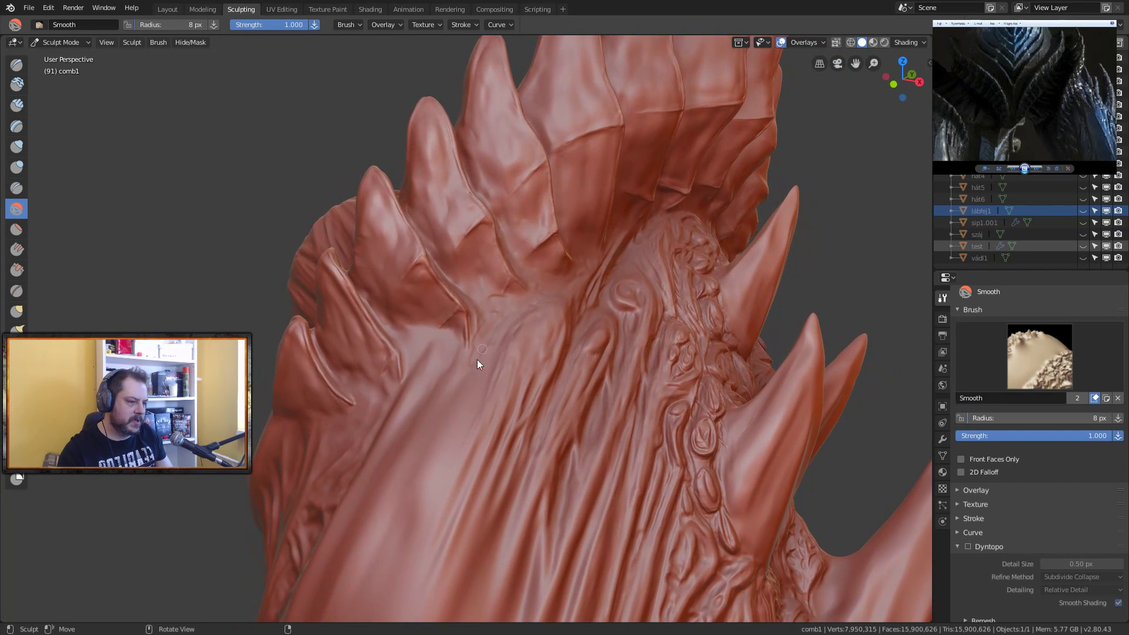
left_click_drag(496, 336, 468, 362)
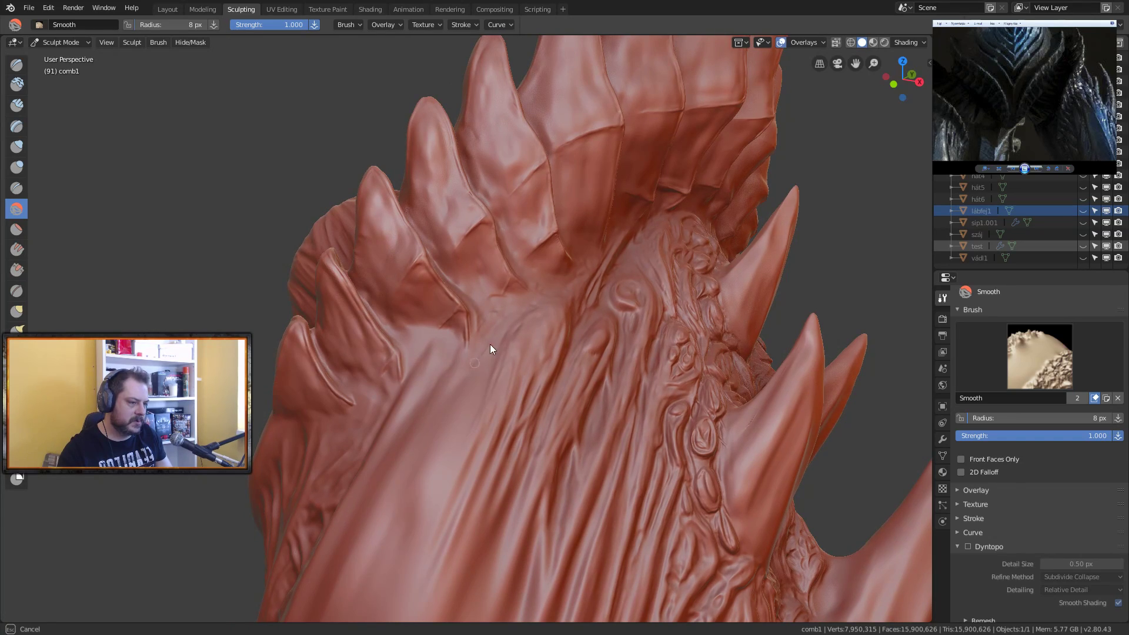
left_click_drag(510, 319, 486, 360)
mouse_move(486, 360)
middle_mouse_down()
mouse_move(503, 353)
mouse_move(426, 366)
mouse_move(454, 348)
middle_mouse_up()
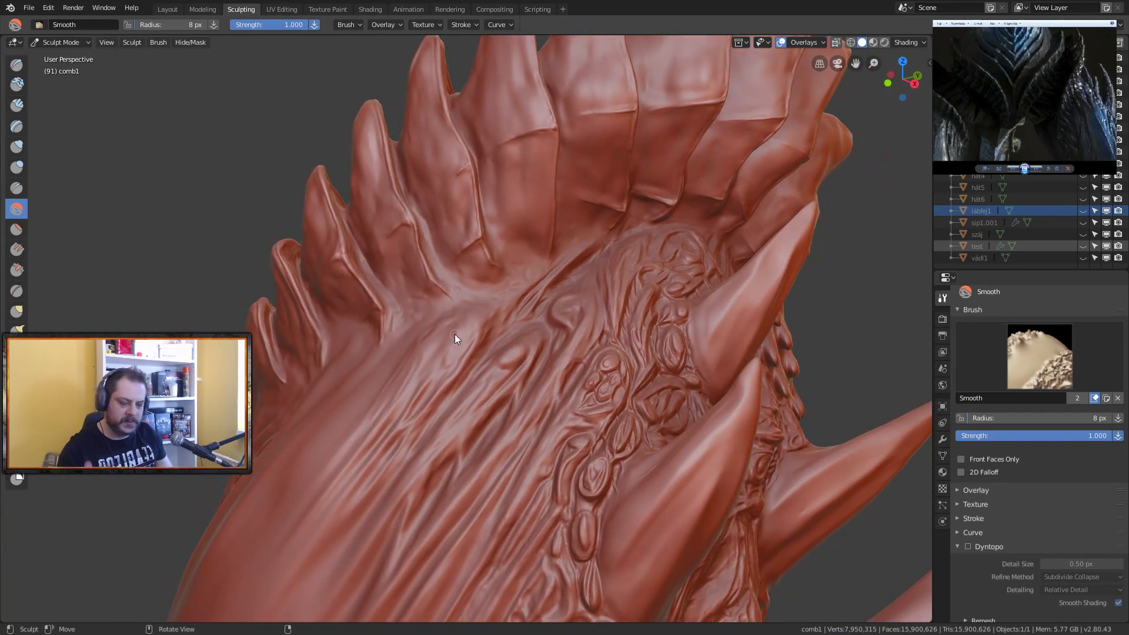
scroll(451, 325, "down", 5)
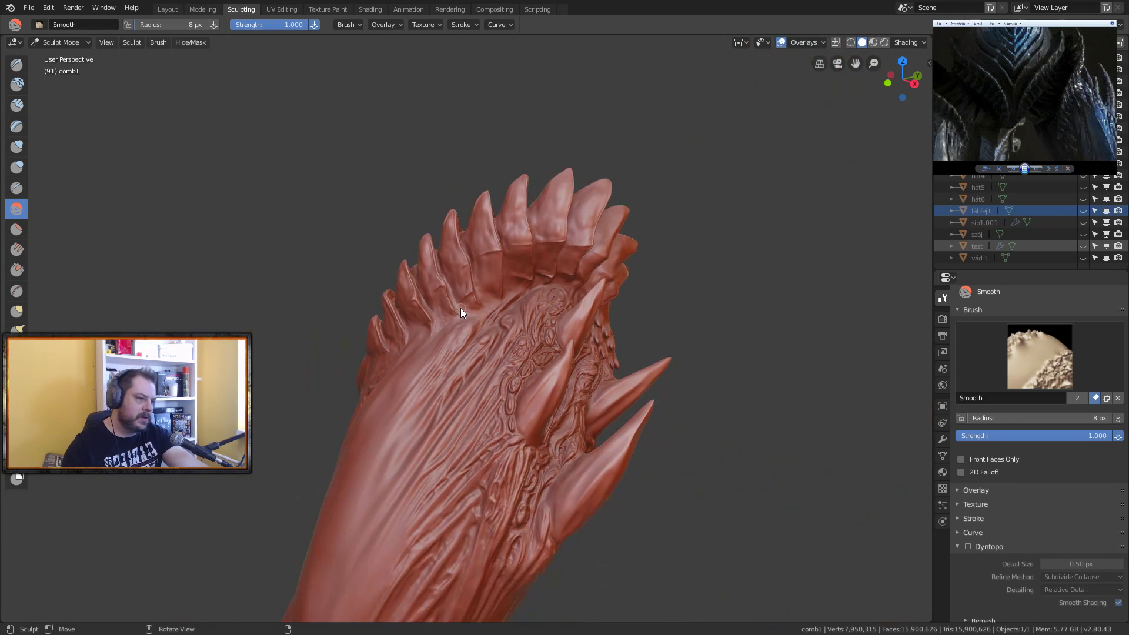
Step: Use Save As to change the filename from 006 to diablosculpt007.blend and save
left_click(49, 10)
mouse_move(29, 5)
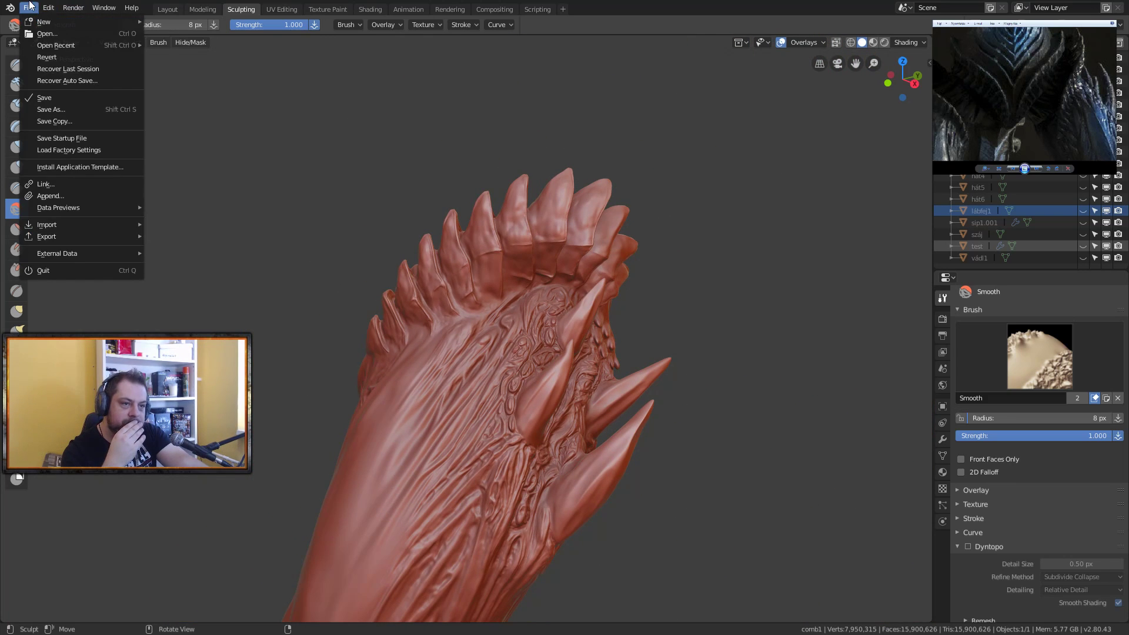
left_click(76, 110)
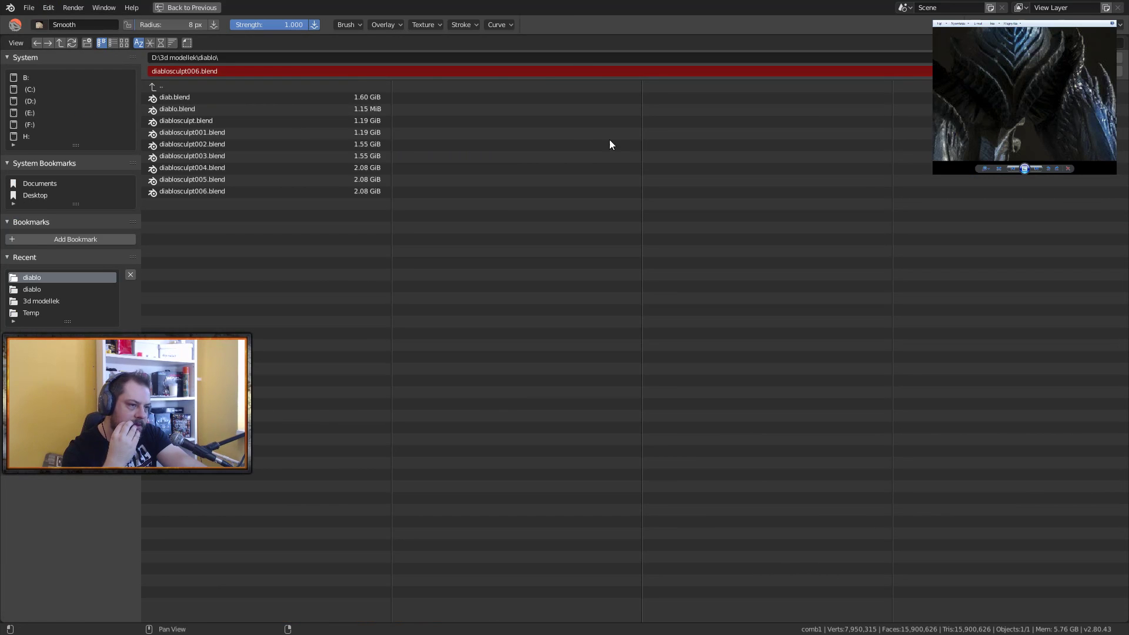
left_click(203, 71)
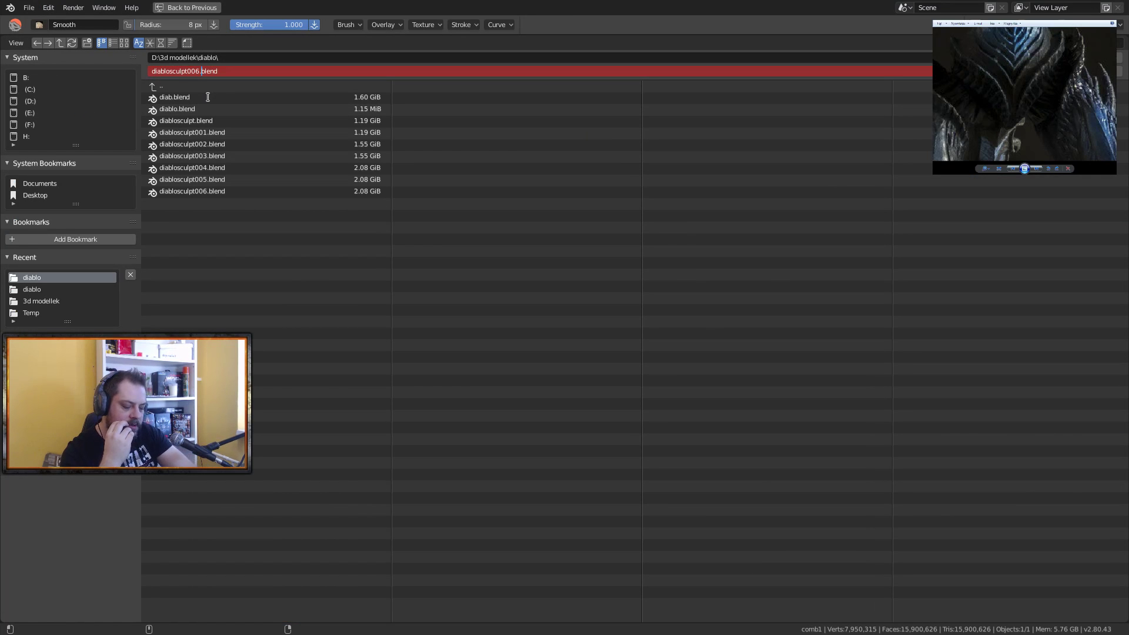
key("BackSpace")
type("7")
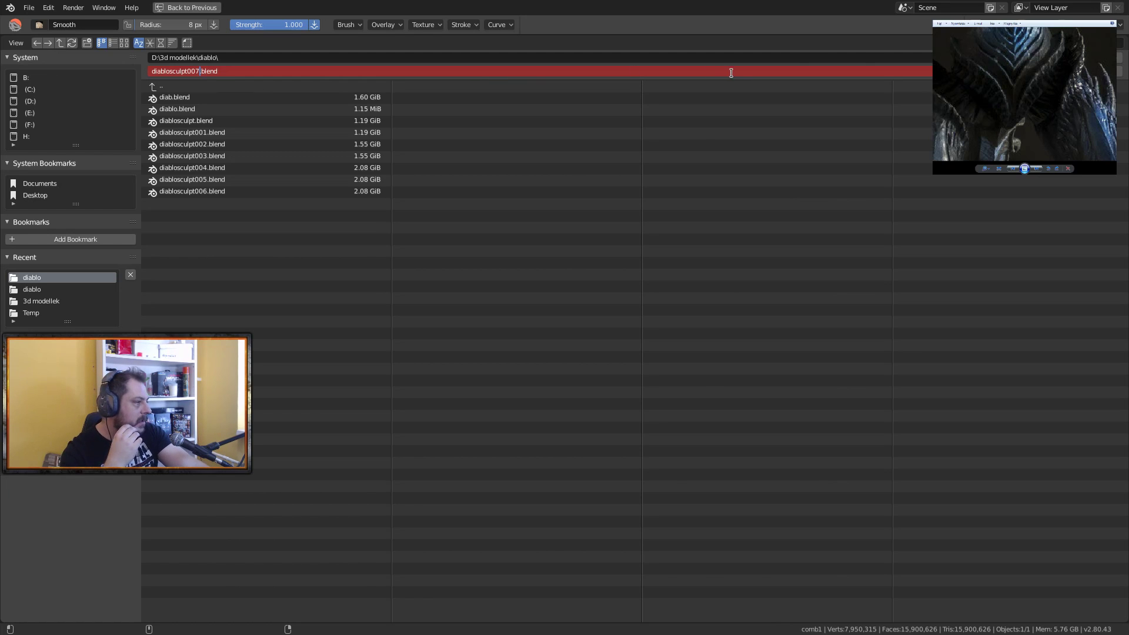
key("Return")
left_click(1090, 58)
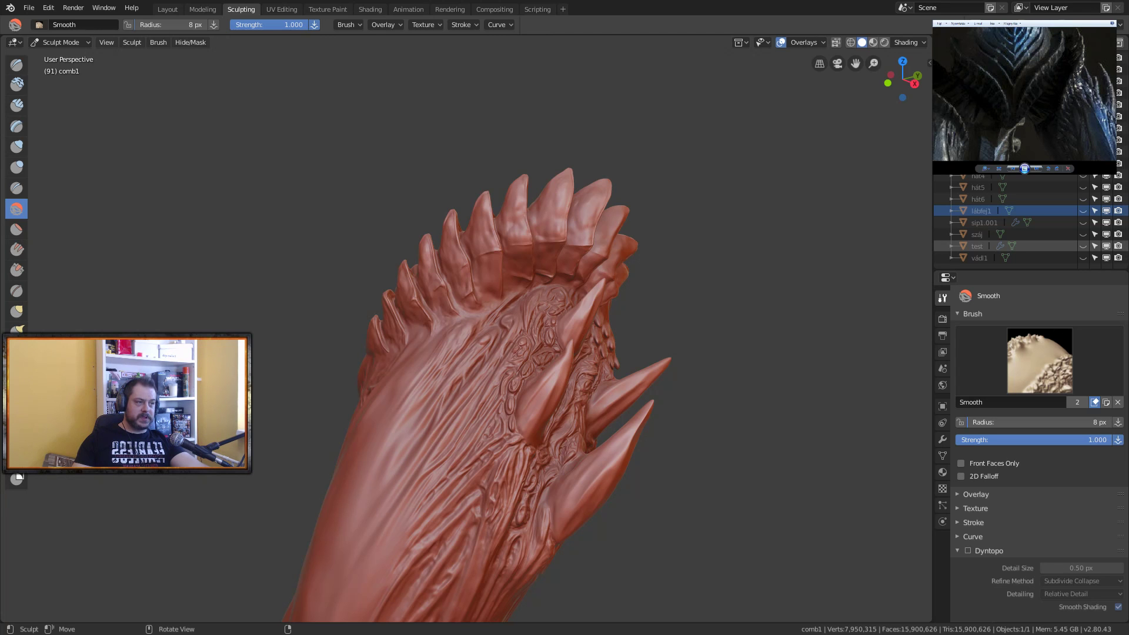
mouse_move(686, 406)
middle_mouse_down()
mouse_move(771, 393)
mouse_move(687, 395)
middle_mouse_up()
scroll(687, 394, "down", 2)
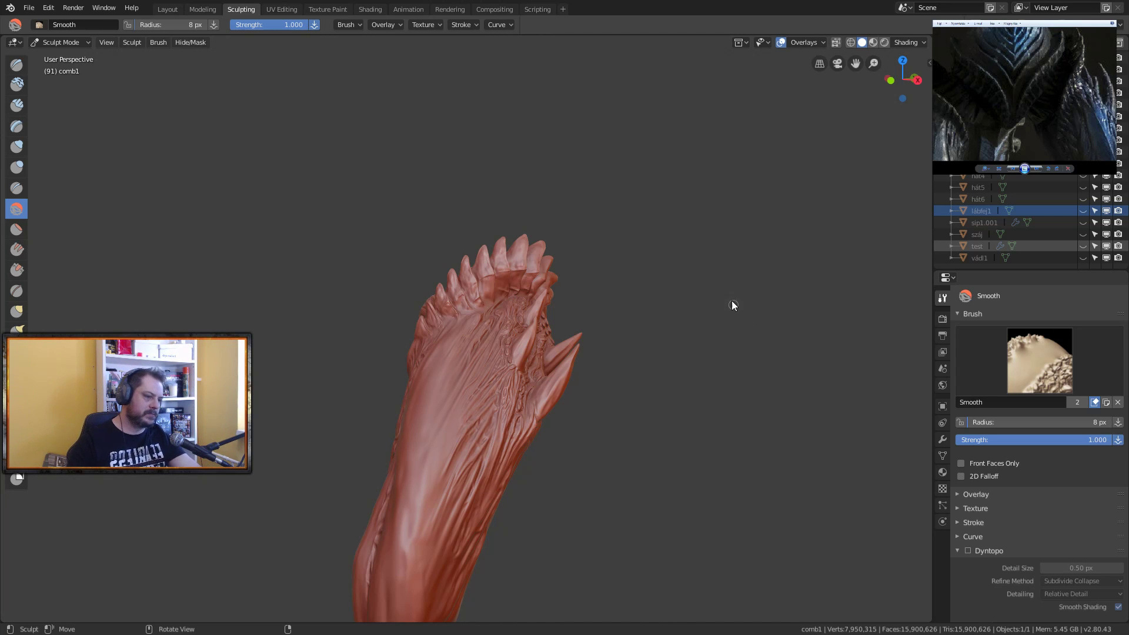
mouse_move(645, 382)
middle_mouse_down()
mouse_move(585, 460)
mouse_move(690, 404)
mouse_move(628, 420)
mouse_move(589, 449)
mouse_move(794, 448)
mouse_move(622, 468)
mouse_move(669, 449)
mouse_move(646, 294)
middle_mouse_up()
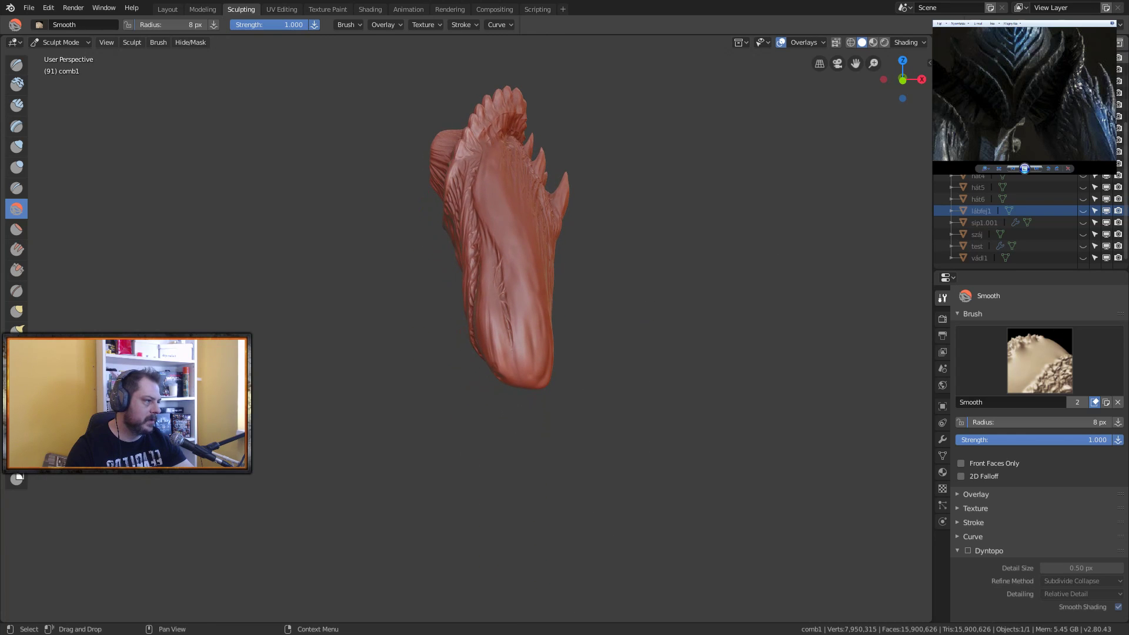
Step: Hide comb1, unhide sip1.001, and frame the shin's decorated upper end
left_click(1083, 70)
left_click(1084, 223)
middle_click_drag(824, 351, 481, 294)
scroll(528, 208, "up", 5)
scroll(528, 208, "down", 5)
middle_click_drag(517, 388, 621, 259)
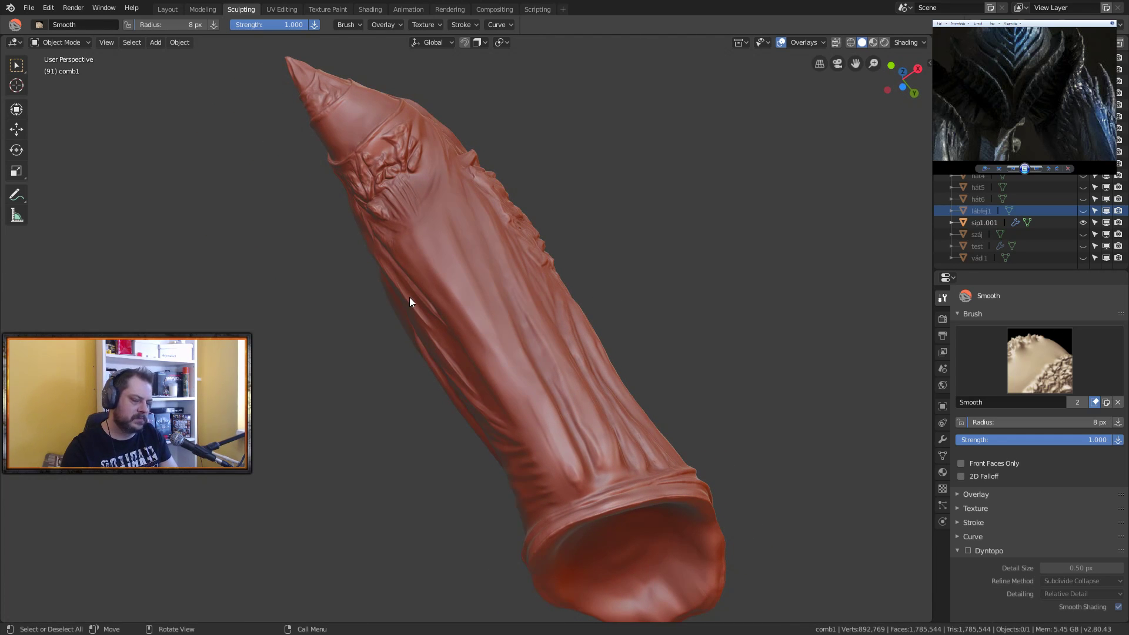
middle_click_drag(422, 259, 447, 241, "shift")
key("c")
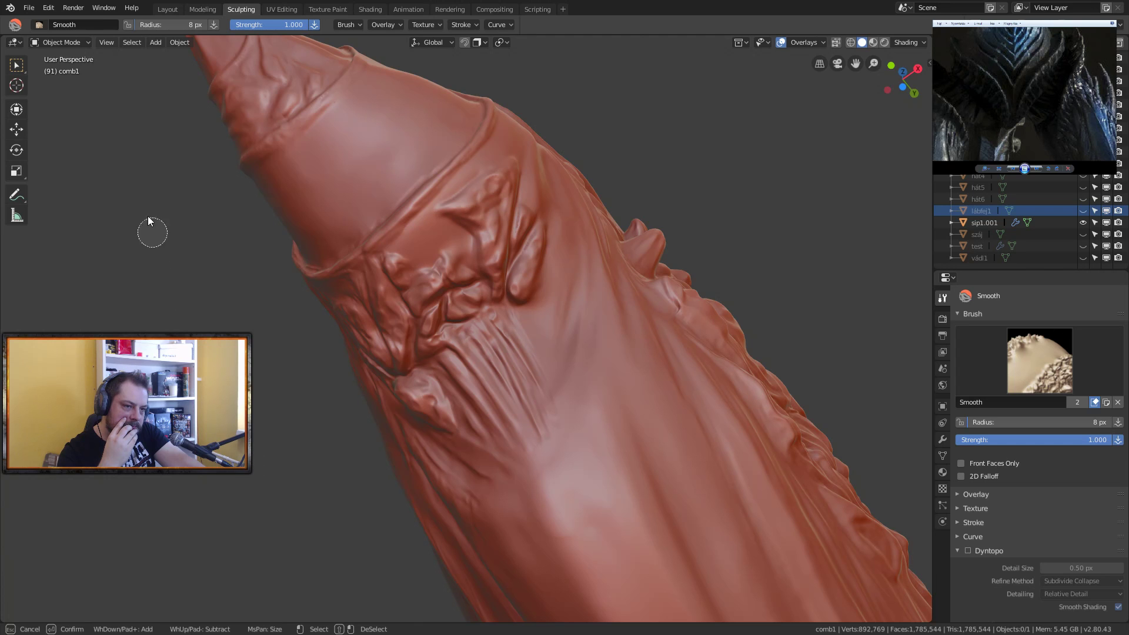
right_click(125, 219)
mouse_move(195, 319)
middle_mouse_down()
mouse_move(118, 294)
mouse_move(212, 264)
middle_mouse_up()
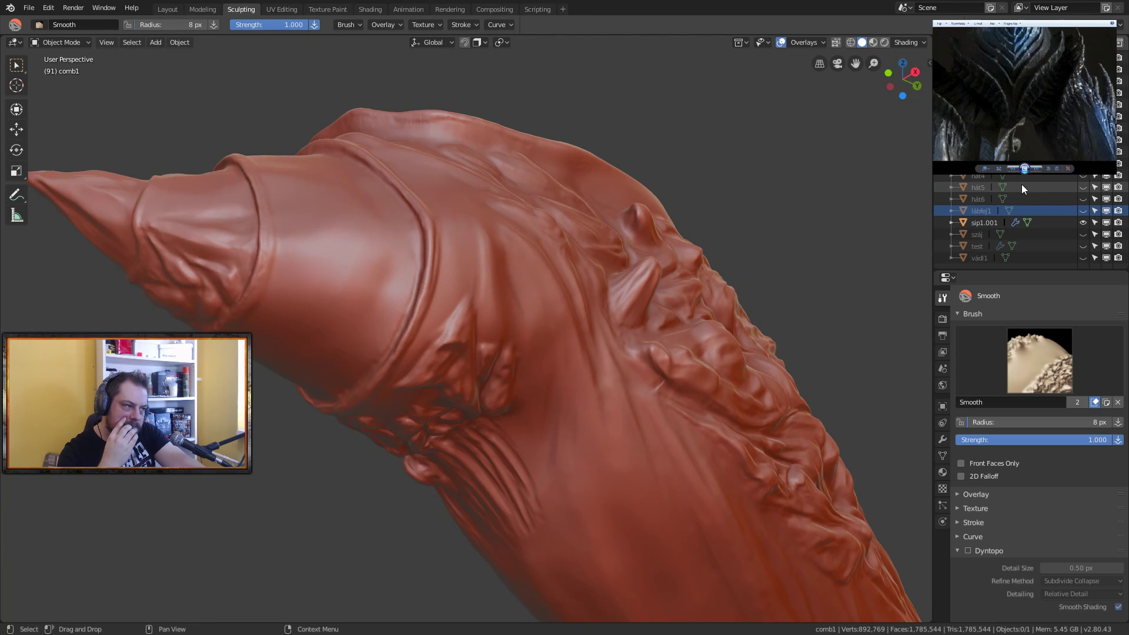
scroll(988, 152, "up", 1)
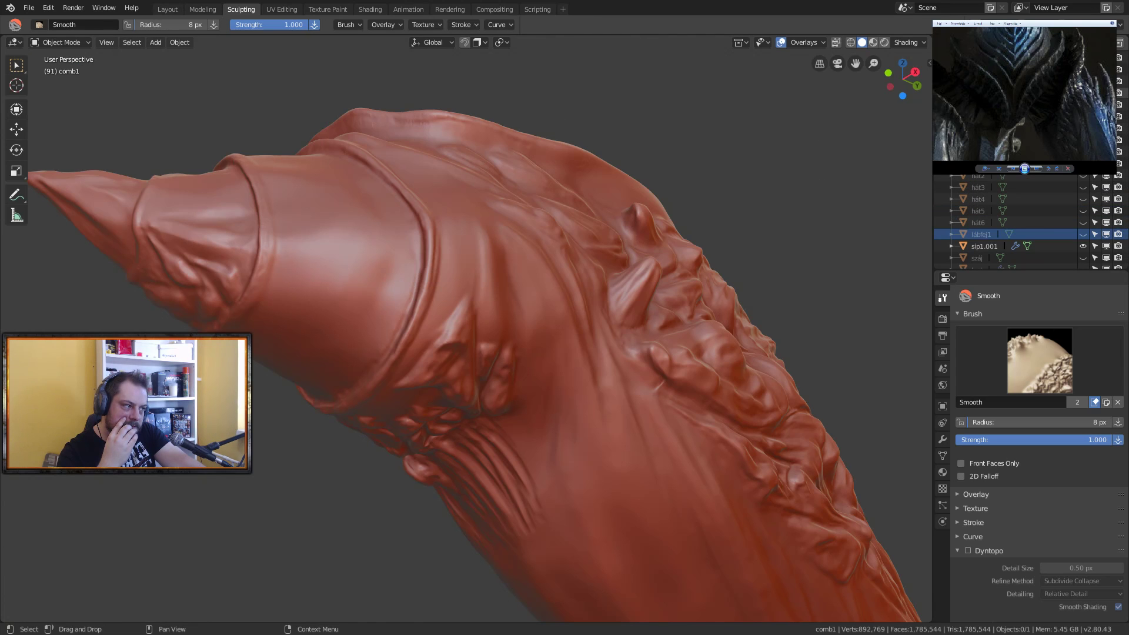
left_click(988, 93)
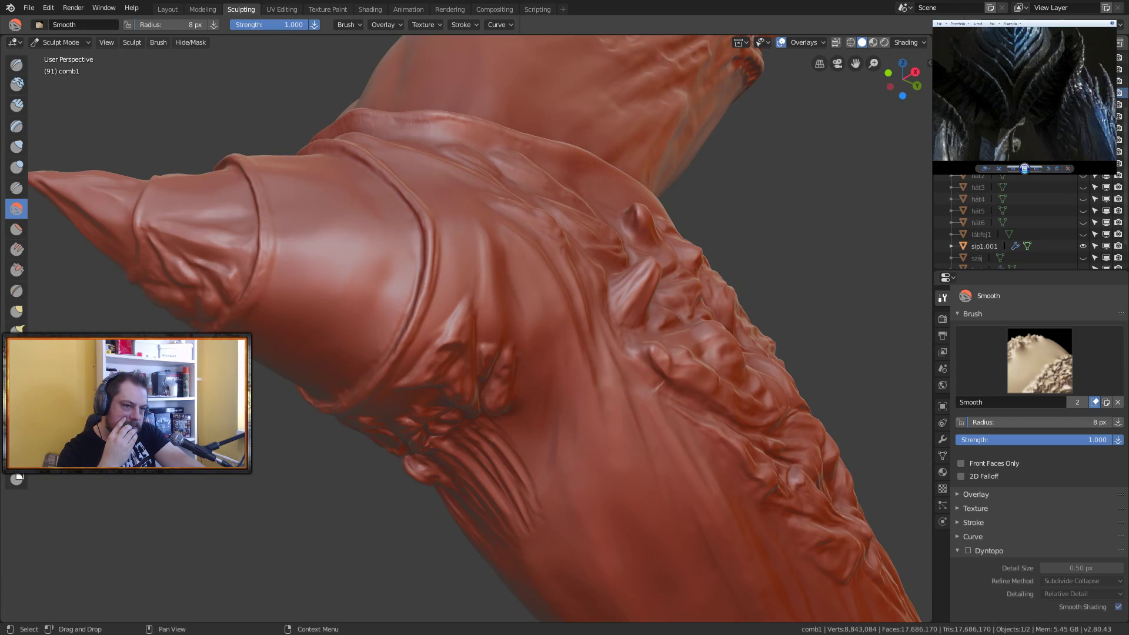
left_click(1013, 245)
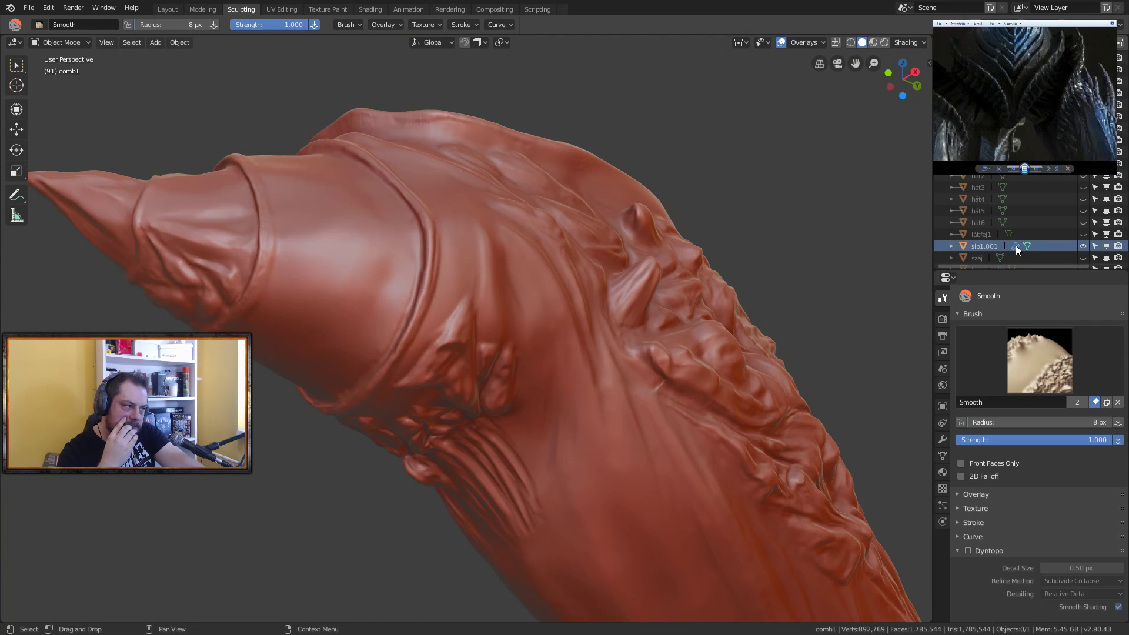
left_click(943, 440)
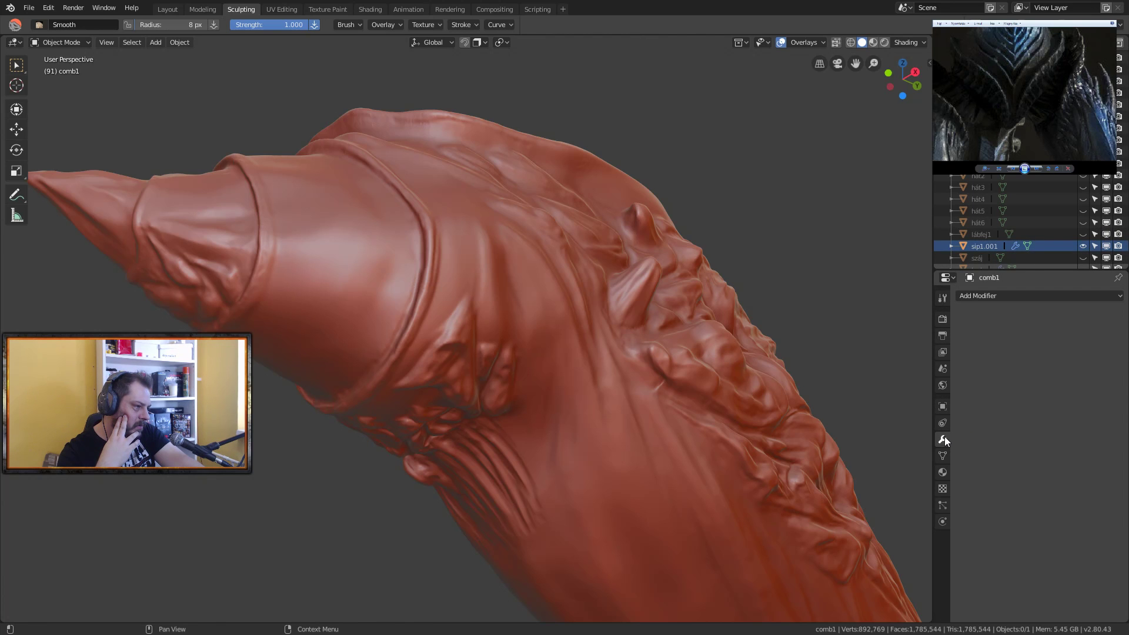
double_click(994, 246)
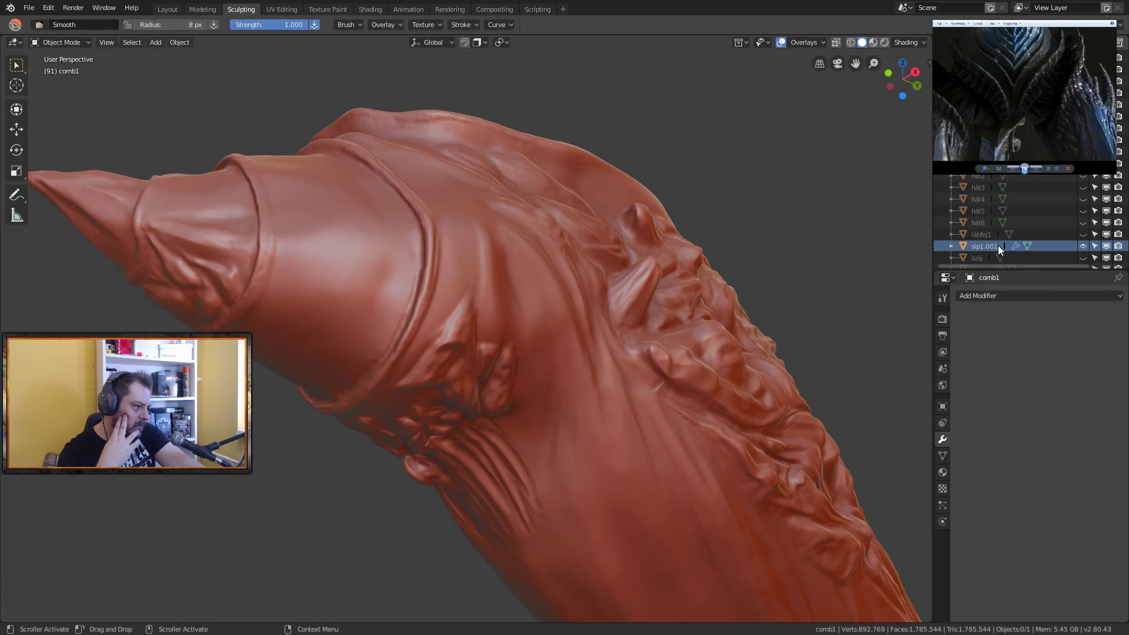
double_click(978, 247)
left_click(970, 237)
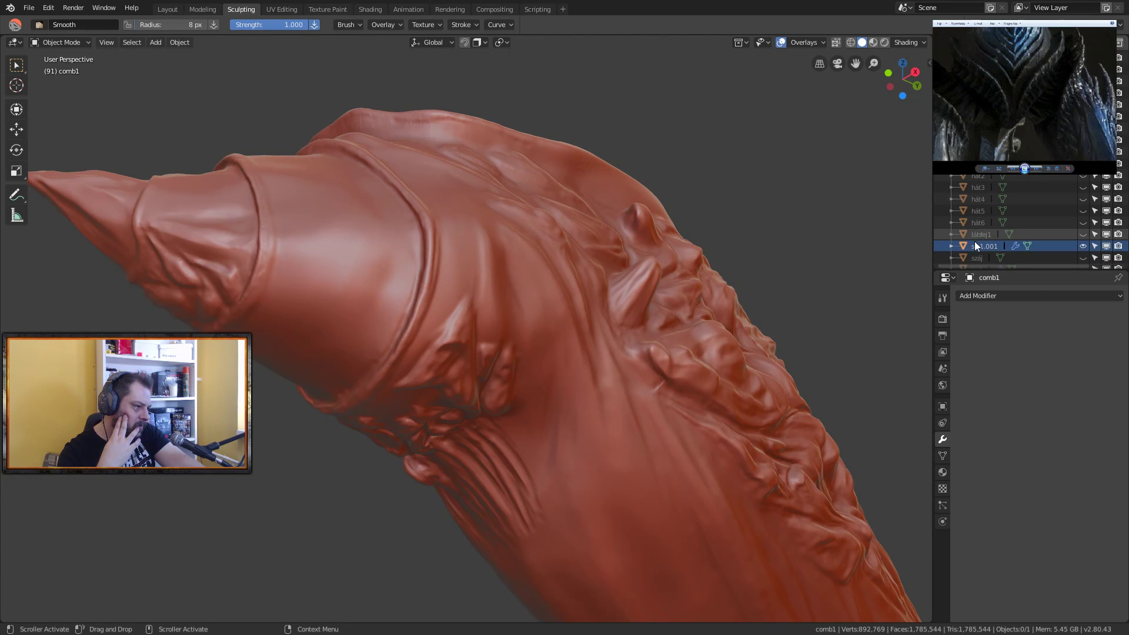
scroll(1081, 192, "up", 4)
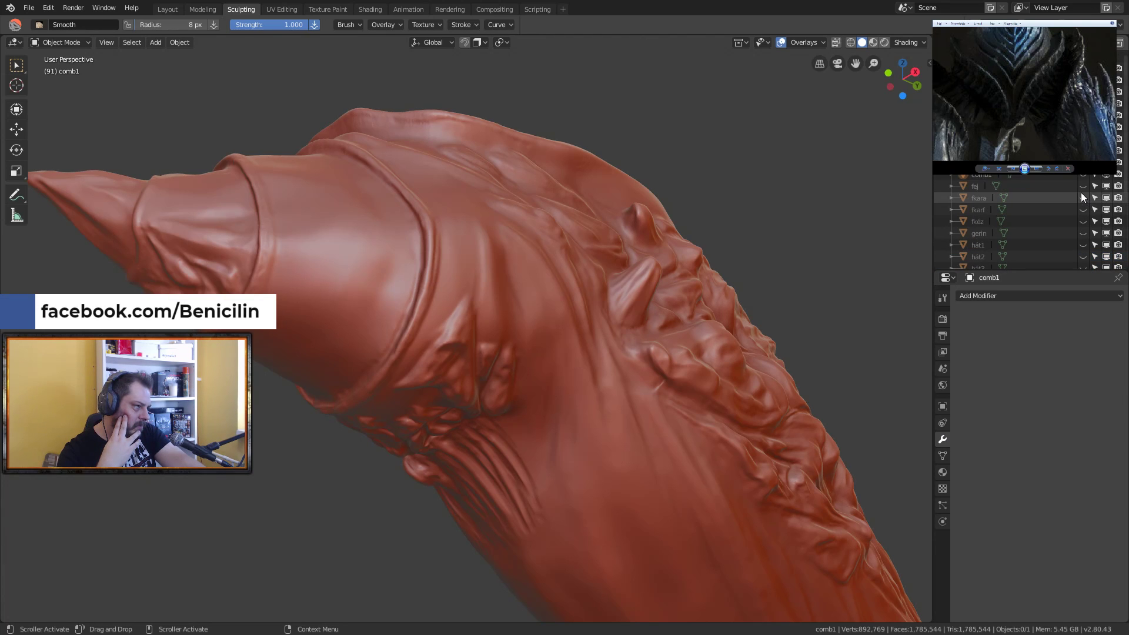
scroll(1089, 202, "down", 5)
left_click(1122, 297)
right_click(1024, 220)
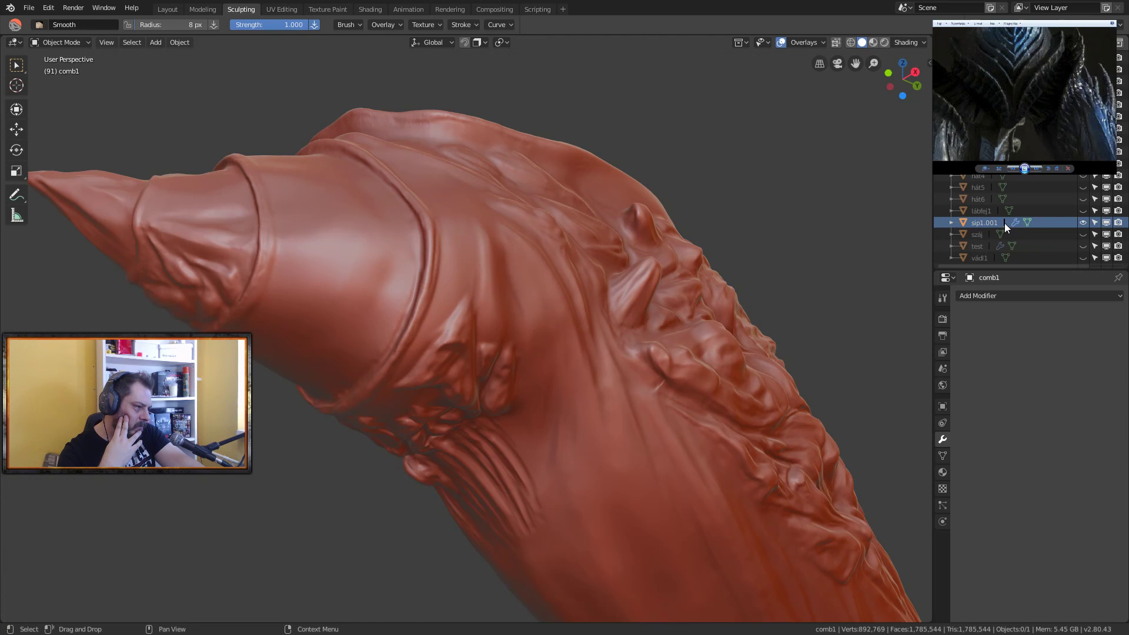
left_click(987, 247)
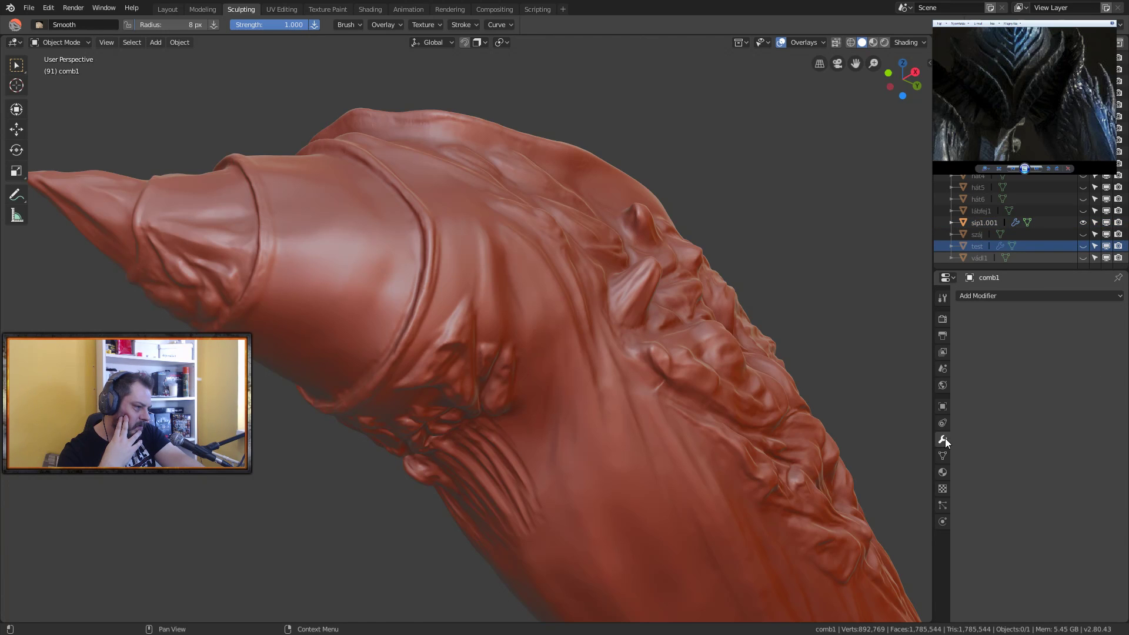
left_click(986, 222)
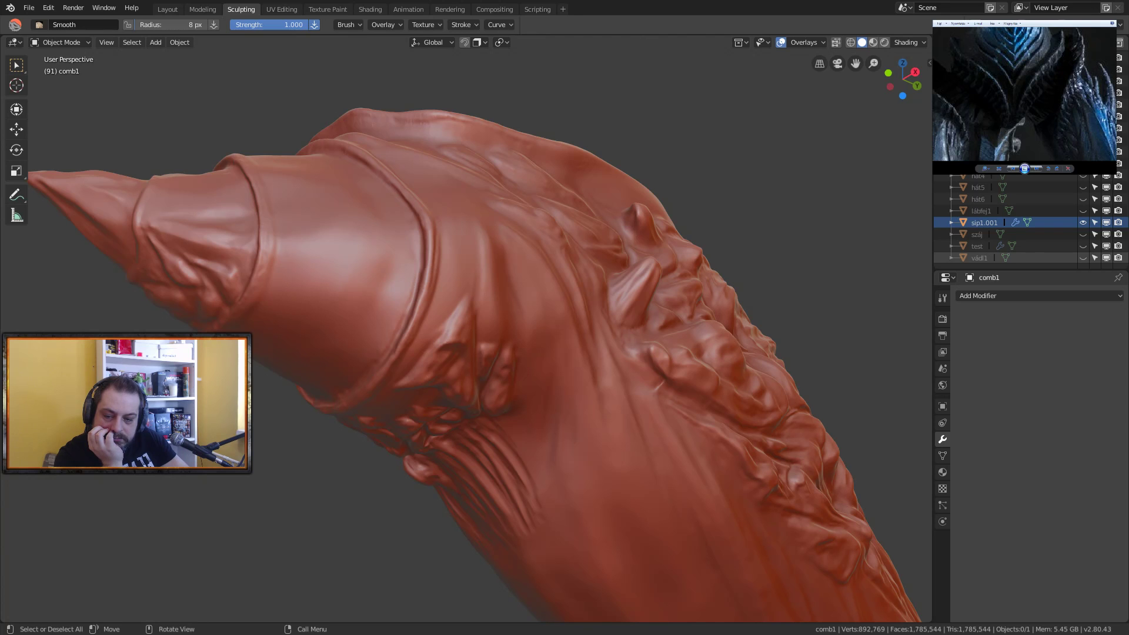
Step: Switch to the Modeling workspace and orbit the leg to a new angle
key("ctrl+Page_Up")
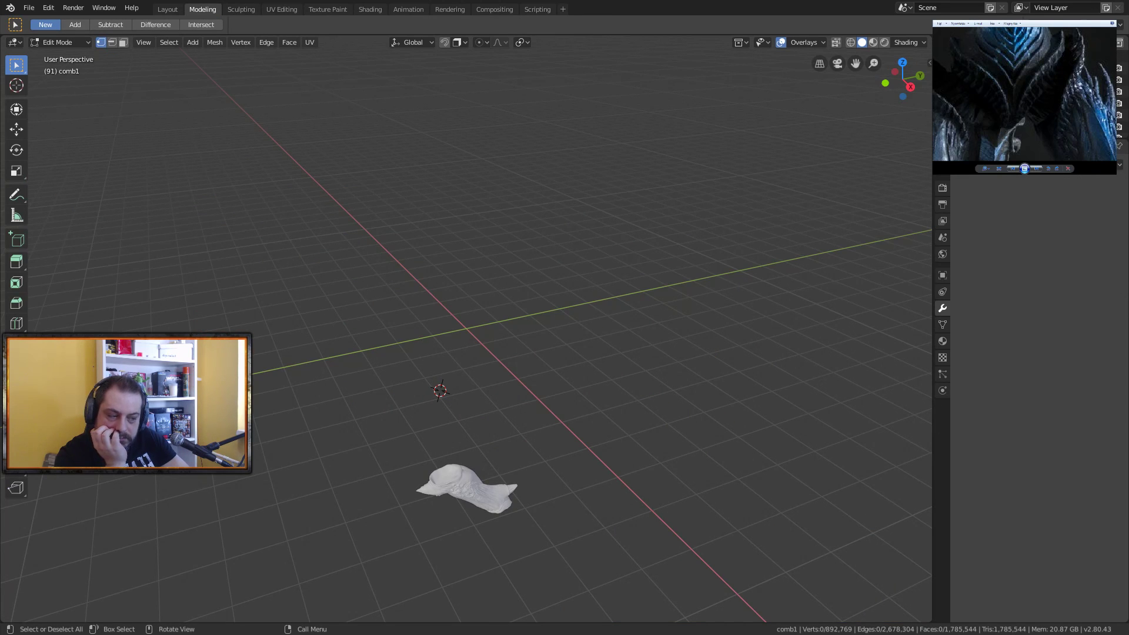
middle_click_drag(444, 444, 391, 423)
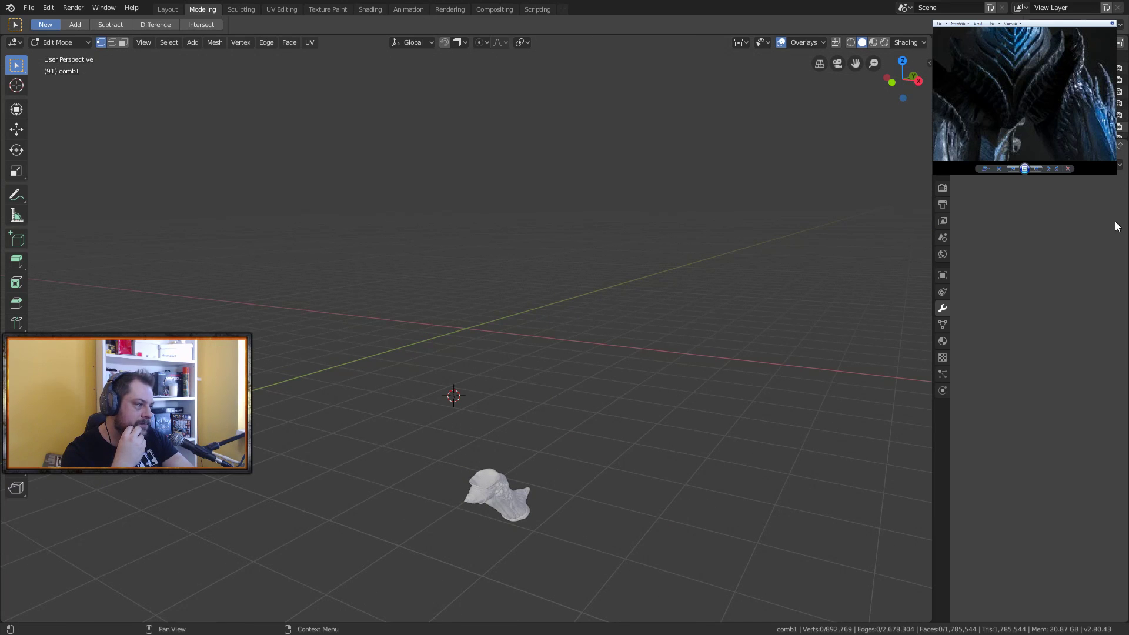
middle_click_drag(473, 417, 985, 198)
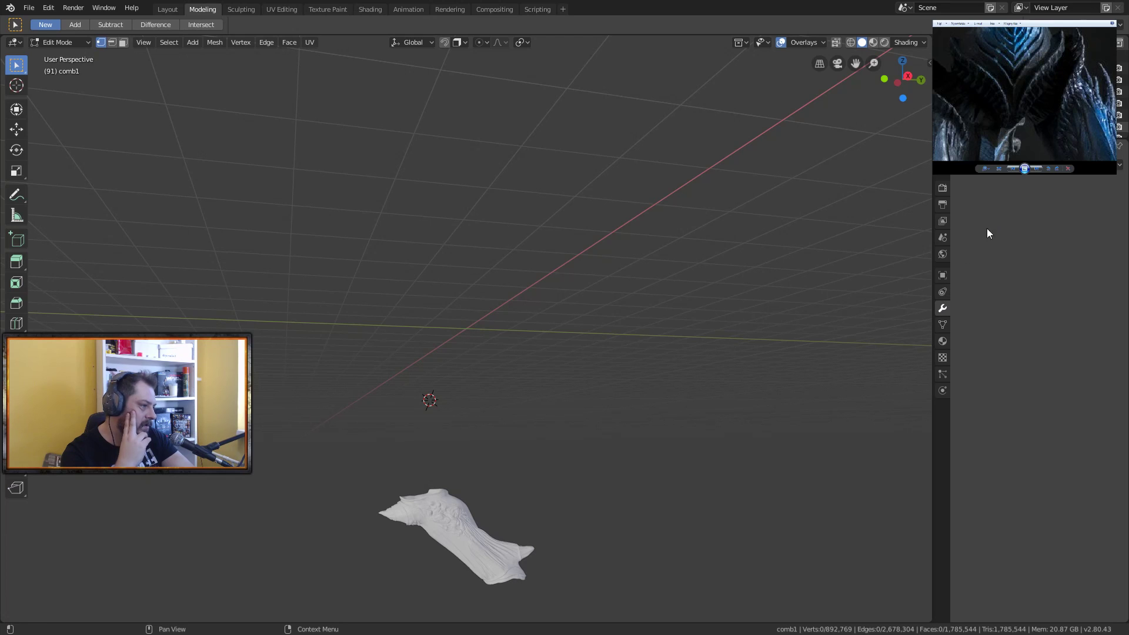
left_click(1120, 166)
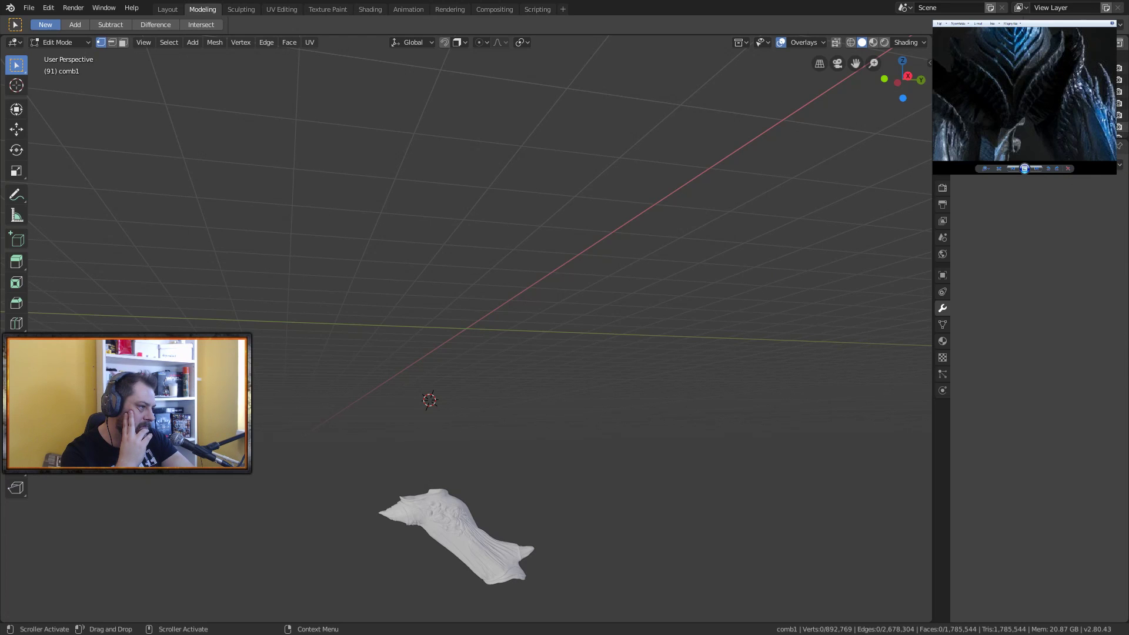
Step: Enlarge the Outliner above the properties and select the sip1.001 object
left_click_drag(1030, 149, 1030, 358)
scroll(1014, 298, "down", 1)
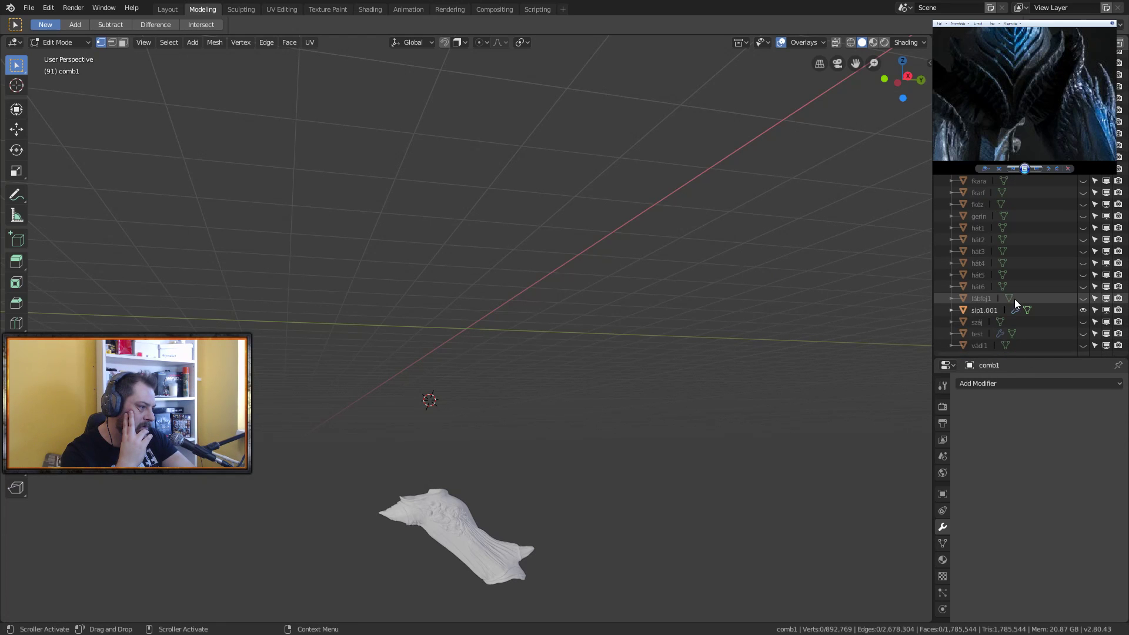
left_click(982, 311)
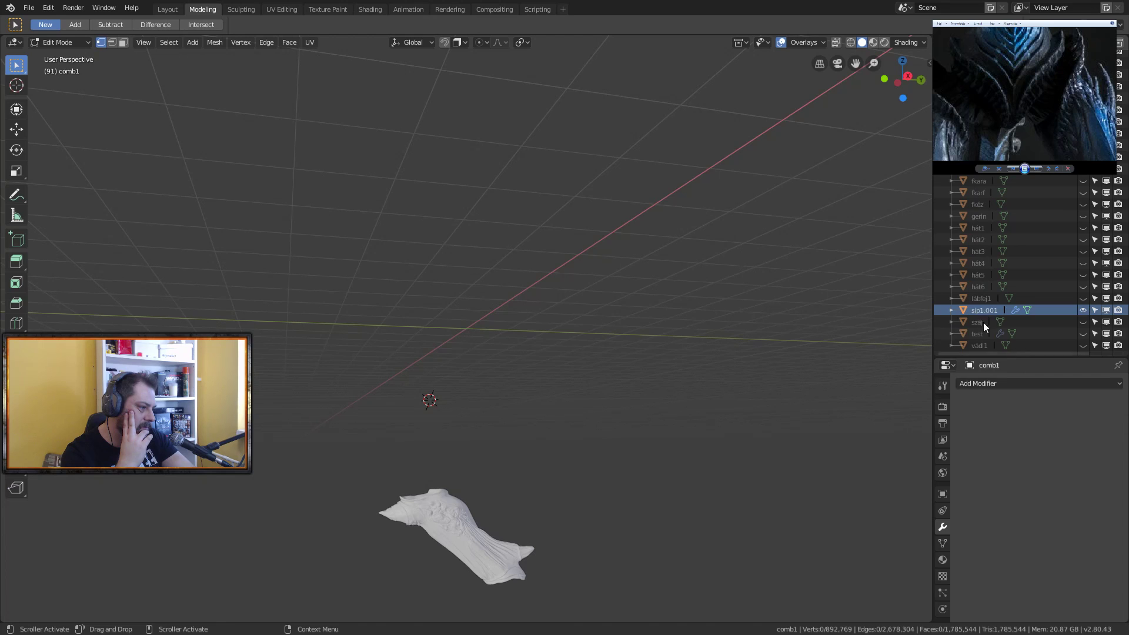
right_click(1018, 308)
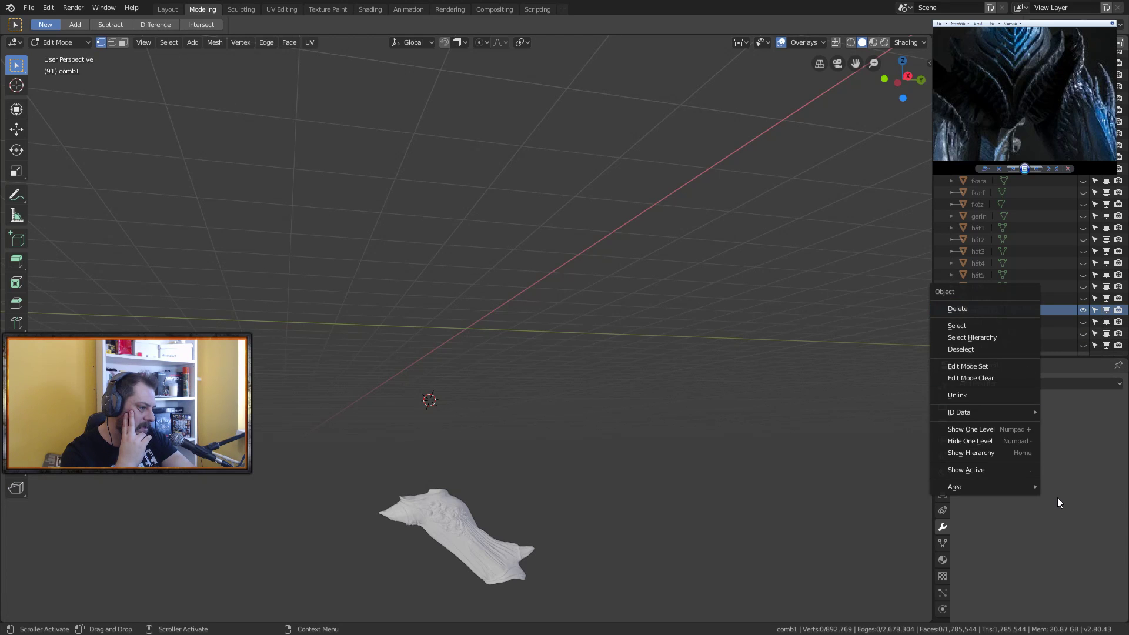
left_click(1004, 470)
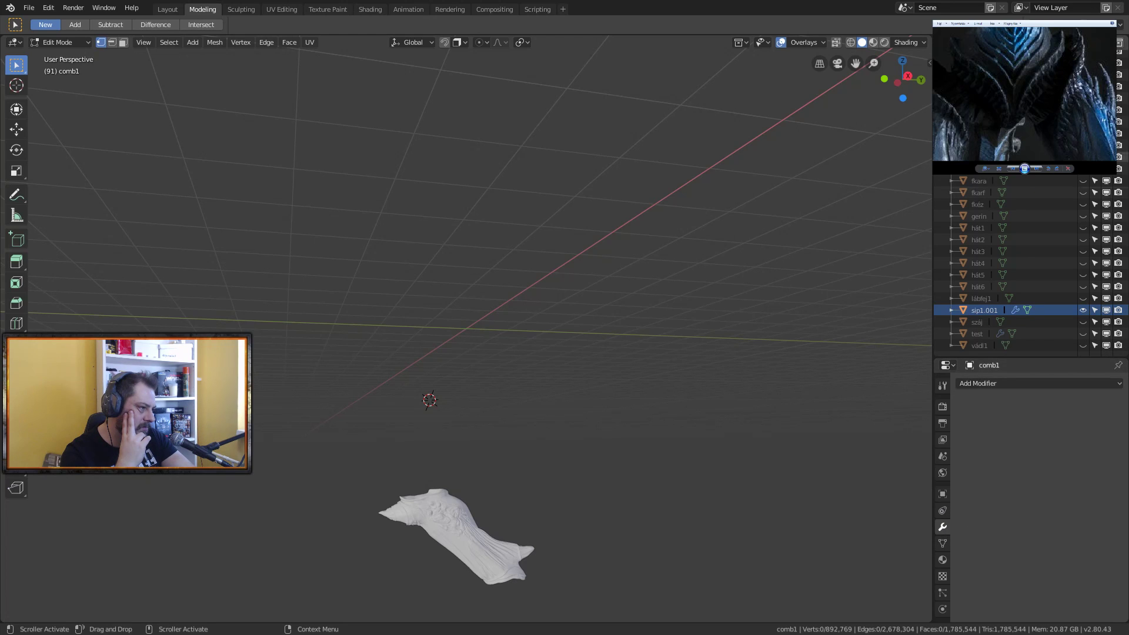
left_click(978, 157)
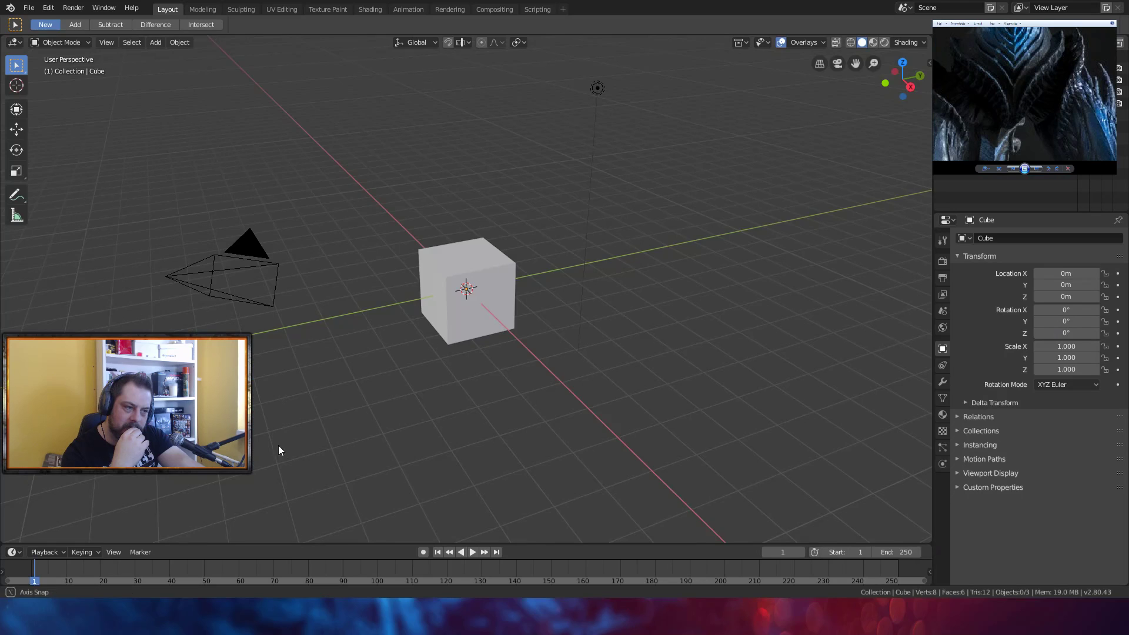
Step: Toggle Blender to fullscreen, then go to Open Recent to reload diablosculpt007.blend
middle_click_drag(278, 445, 321, 443)
left_click(30, 8)
mouse_move(105, 13)
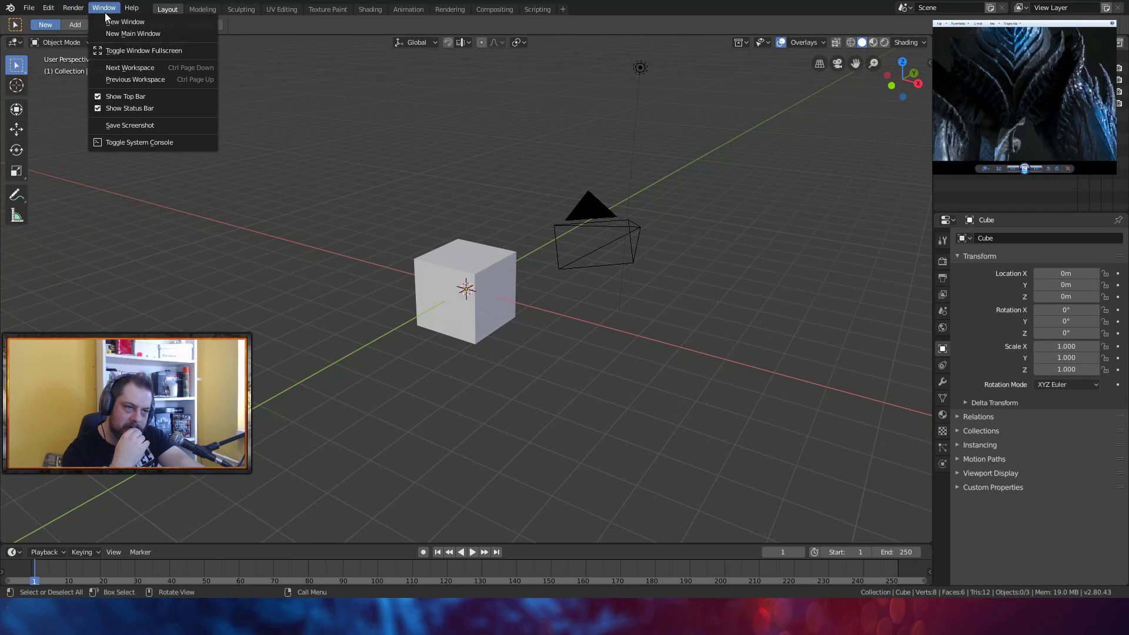
left_click(122, 51)
left_click(29, 9)
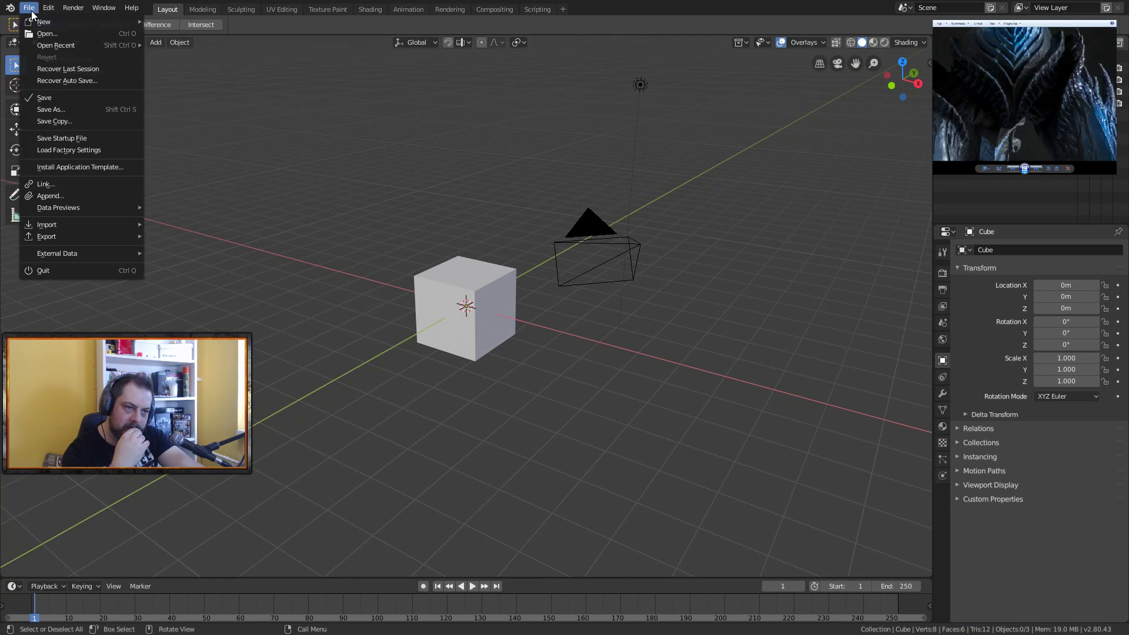
mouse_move(85, 47)
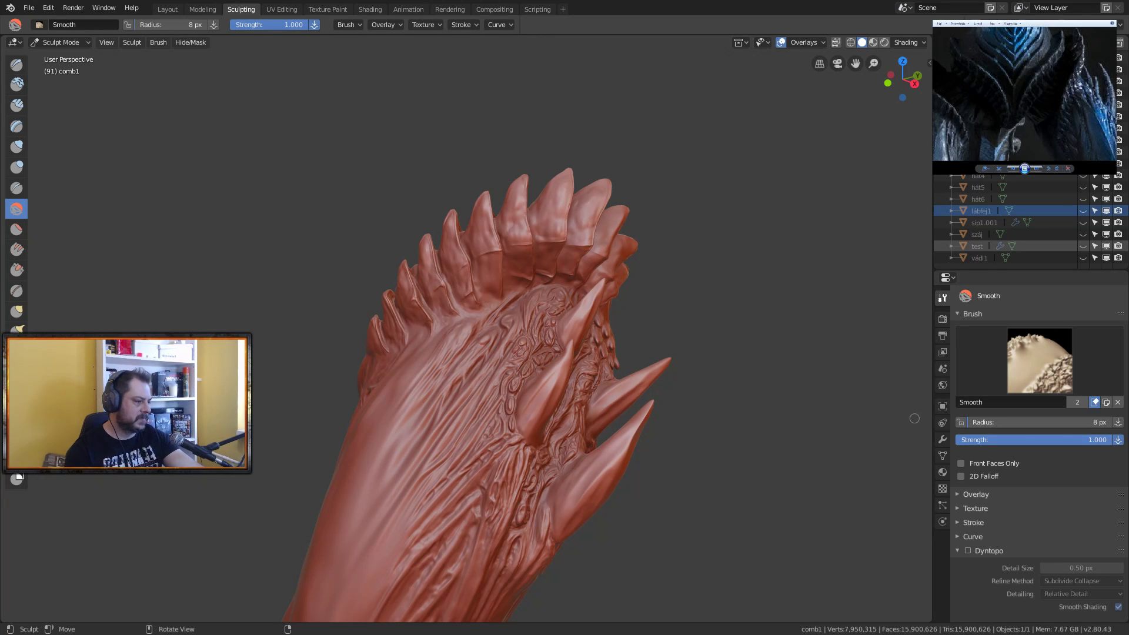
Step: Add a Collapse Decimate modifier to the comb1 leg and type 0.3 as its ratio
left_click(943, 440)
left_click(1010, 296)
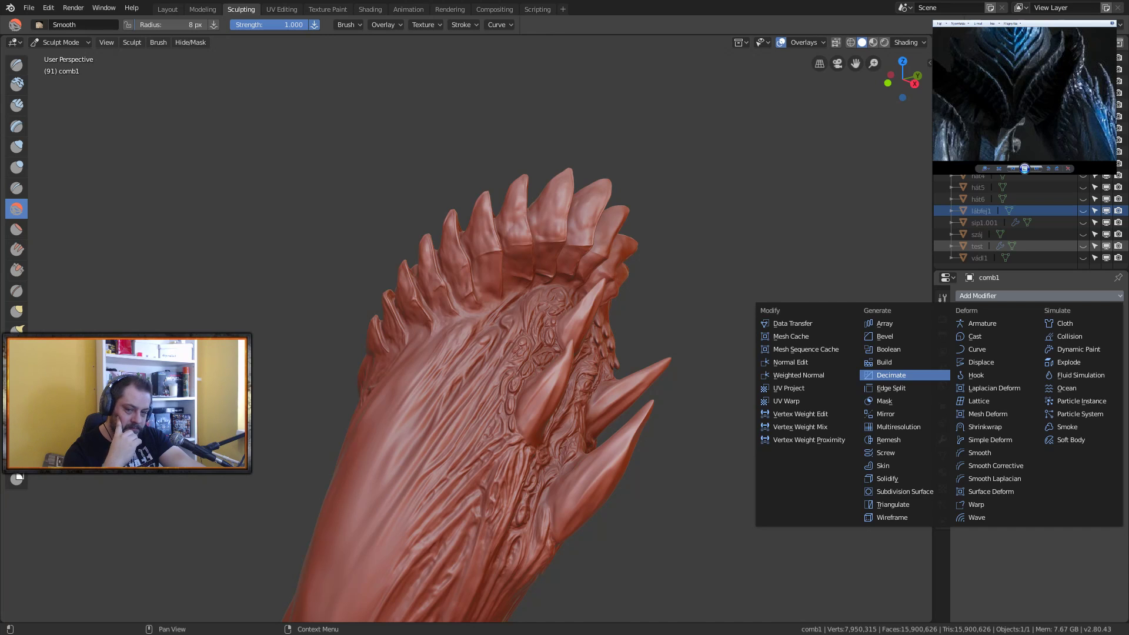
left_click(895, 374)
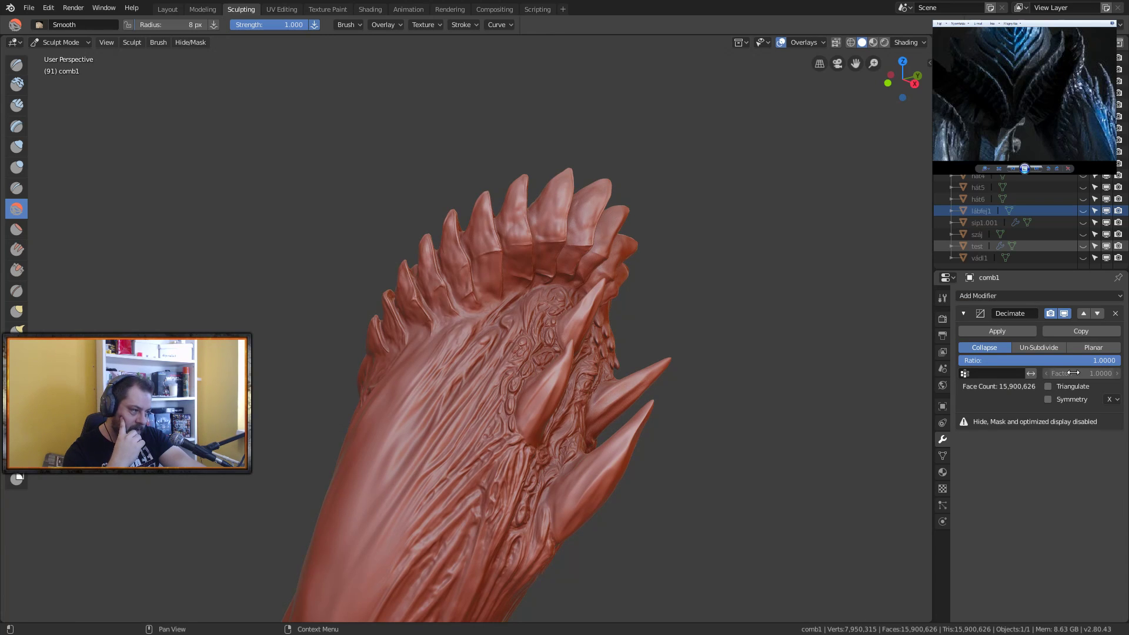
left_click(1059, 360)
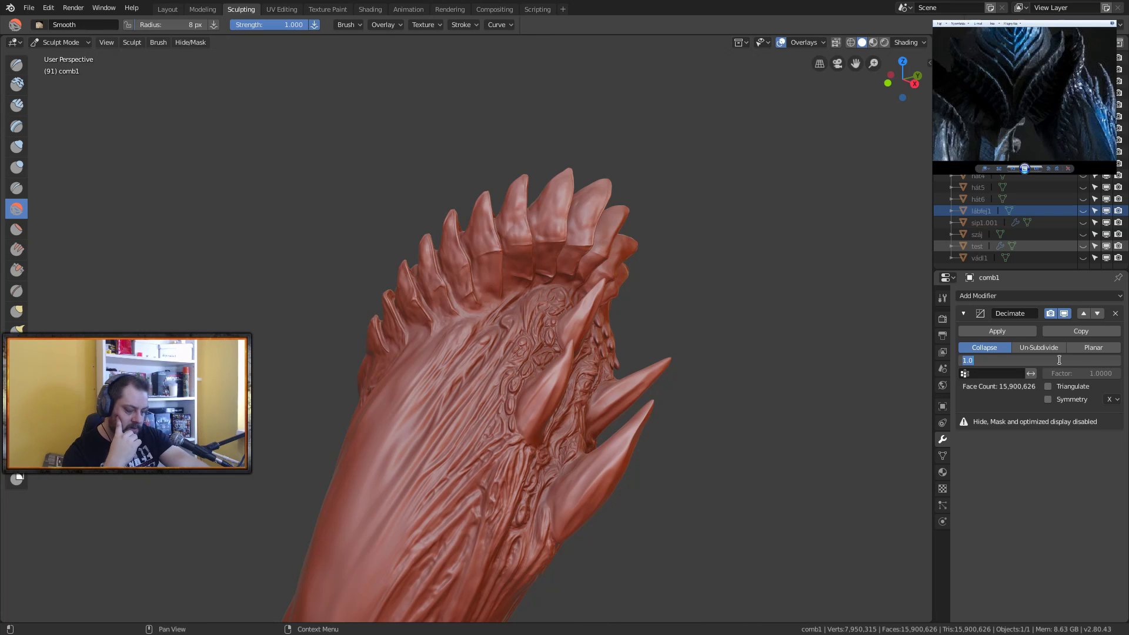
type("0.3")
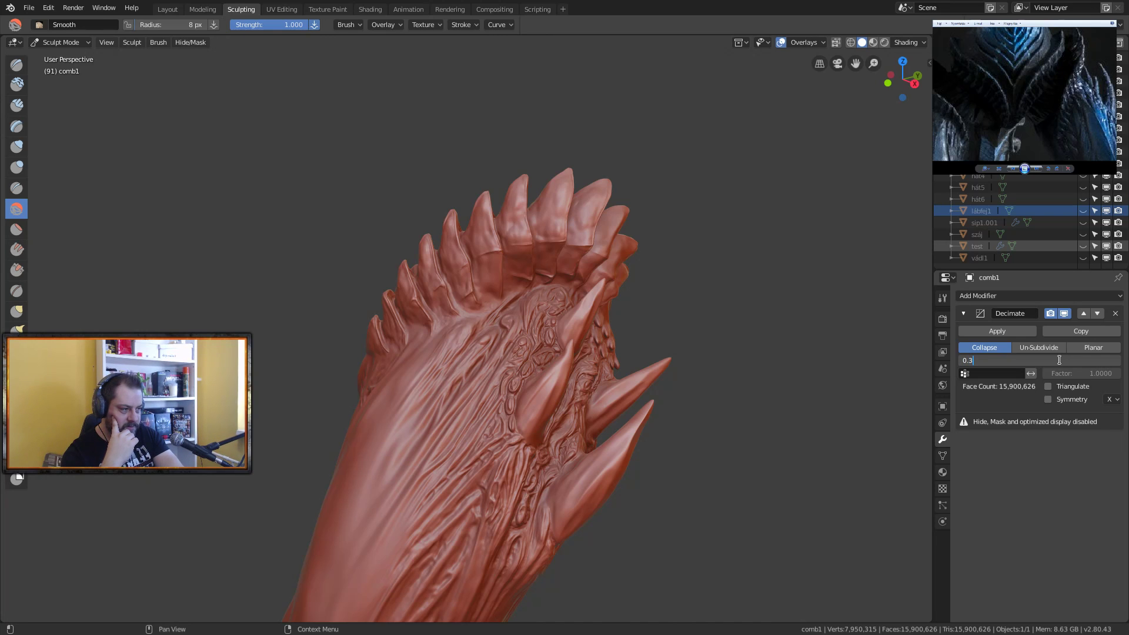